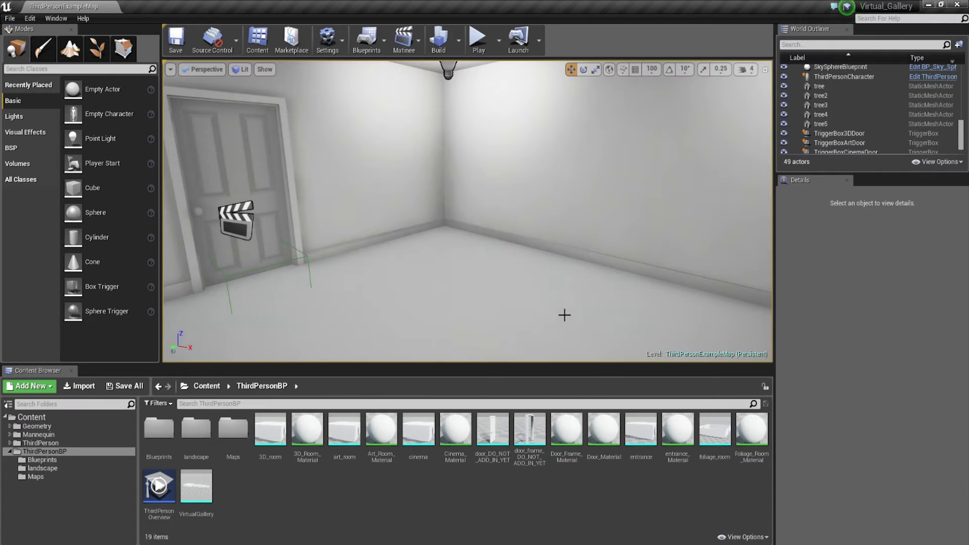
Step: Select the cinema room mesh in the level and look around the room's walls
right_click_drag(513, 300, 456, 305)
left_click(456, 306)
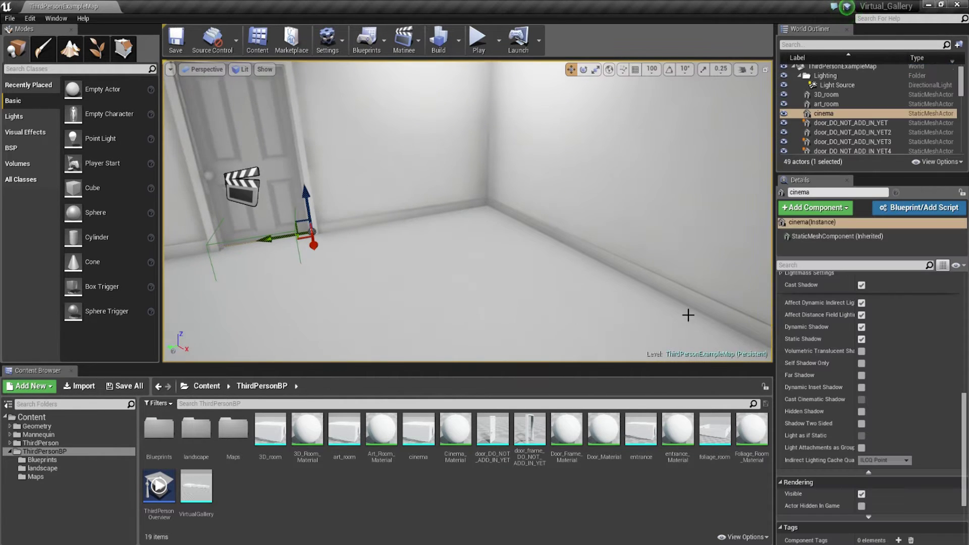
double_click(841, 113)
right_click_drag(467, 211, 487, 211)
right_click_drag(441, 187, 436, 191)
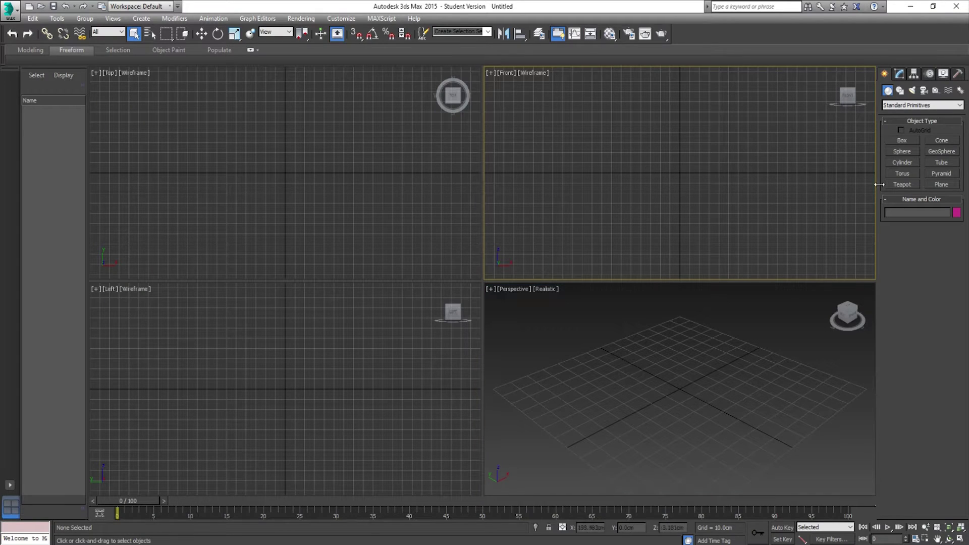
Step: In 3ds Max, draw a plane in the Front view and set its length to 1280 cm and width to 720 cm
left_click(932, 185)
left_click_drag(568, 102, 787, 228)
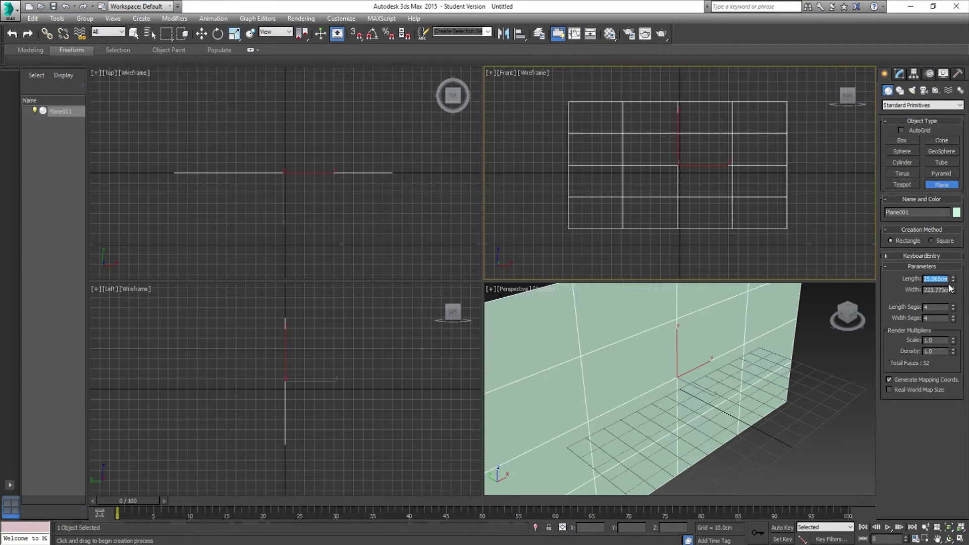
type("80")
key("Return")
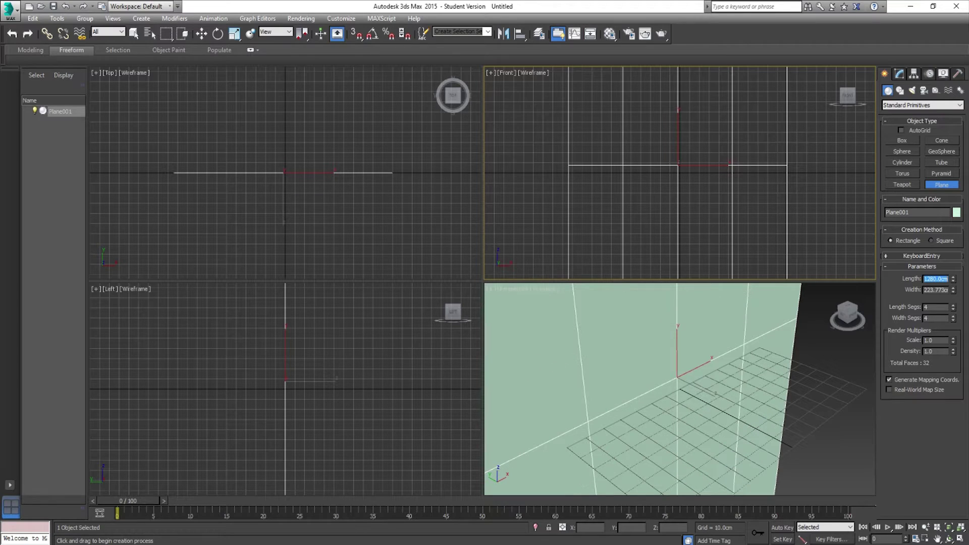
double_click(940, 291)
key("Return")
Step: Set the plane's length to 720 cm and its width to 1280 cm
type("7")
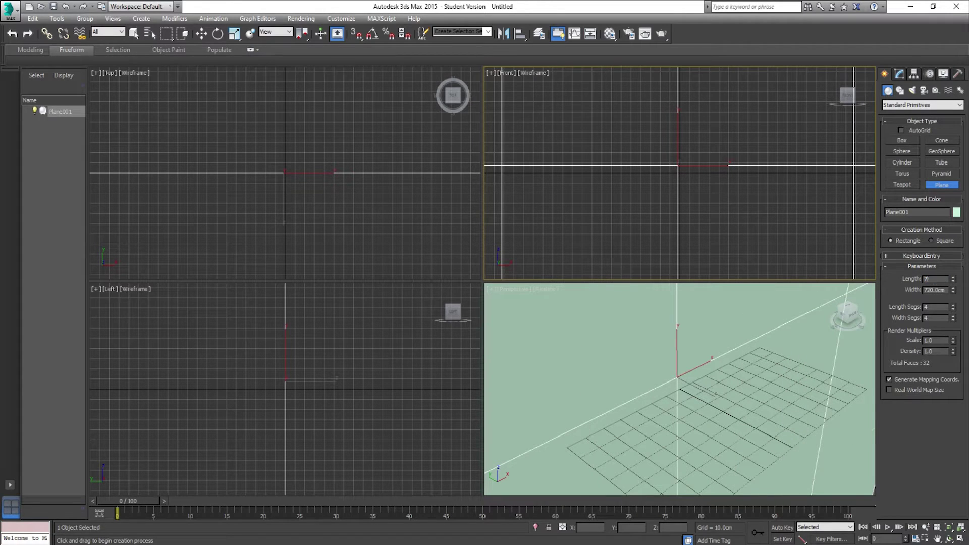
type("20")
key("Return")
left_click(936, 289)
type("1280")
key("Return")
scroll(715, 350, "down", 10)
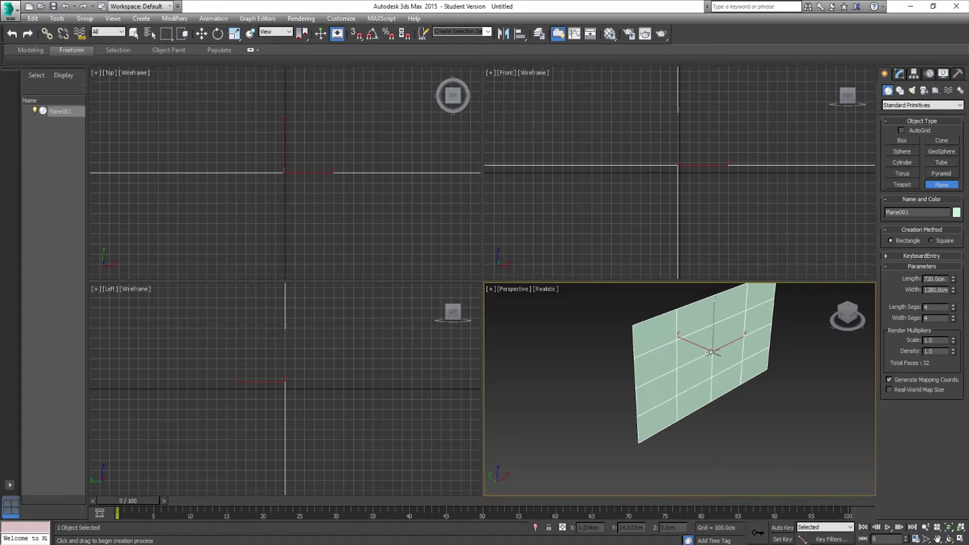
Step: Scale the plane down uniformly to about 7 percent of its size
scroll(716, 350, "up", 6)
key("e")
key("r")
left_click_drag(709, 365, 732, 283)
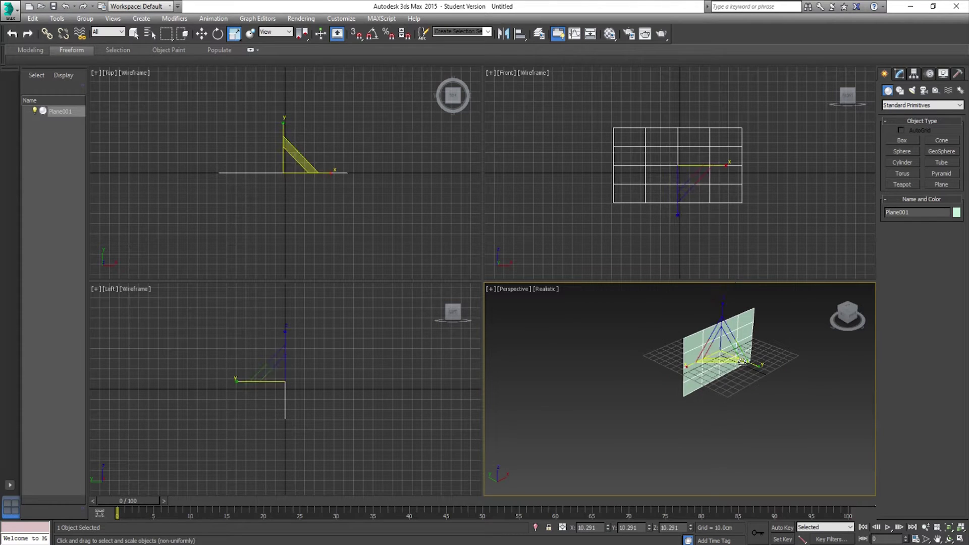
middle_click_drag(728, 352, 646, 368)
scroll(710, 370, "up", 6)
scroll(661, 356, "down", 4)
left_click_drag(652, 360, 665, 386)
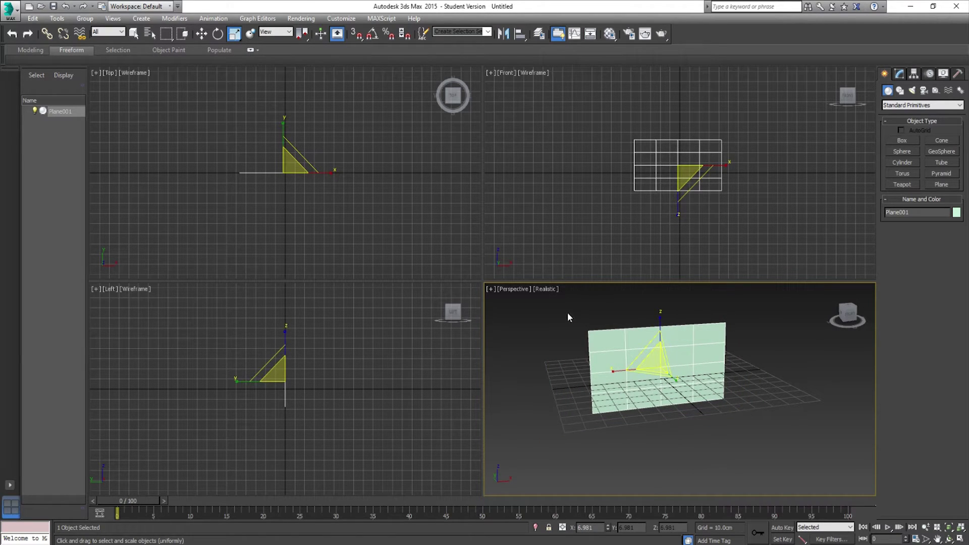
Step: Reduce the plane's length segments and width segments to 1 each
left_click(900, 75)
left_click(952, 248)
right_click(951, 249)
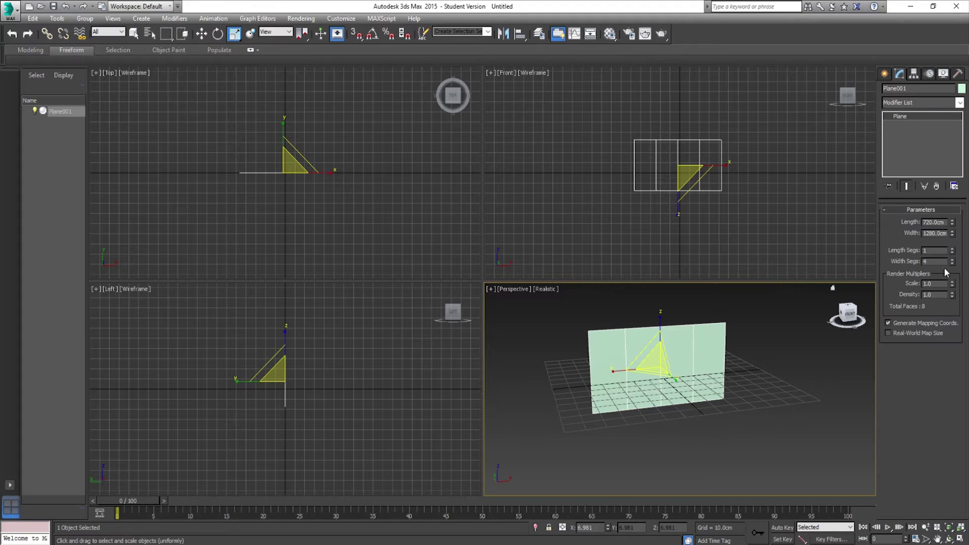
left_click(953, 263)
left_click(953, 263)
left_click(953, 263)
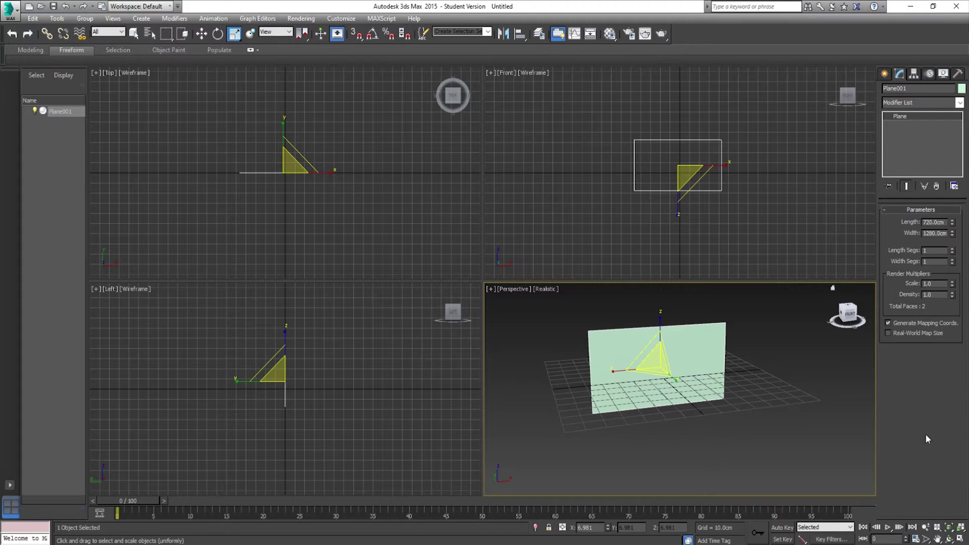
Step: Move the plane slightly upward along the Z axis
left_click(203, 35)
middle_click_drag(745, 388, 623, 345, "alt")
scroll(659, 381, "up", 4)
scroll(717, 364, "down", 4)
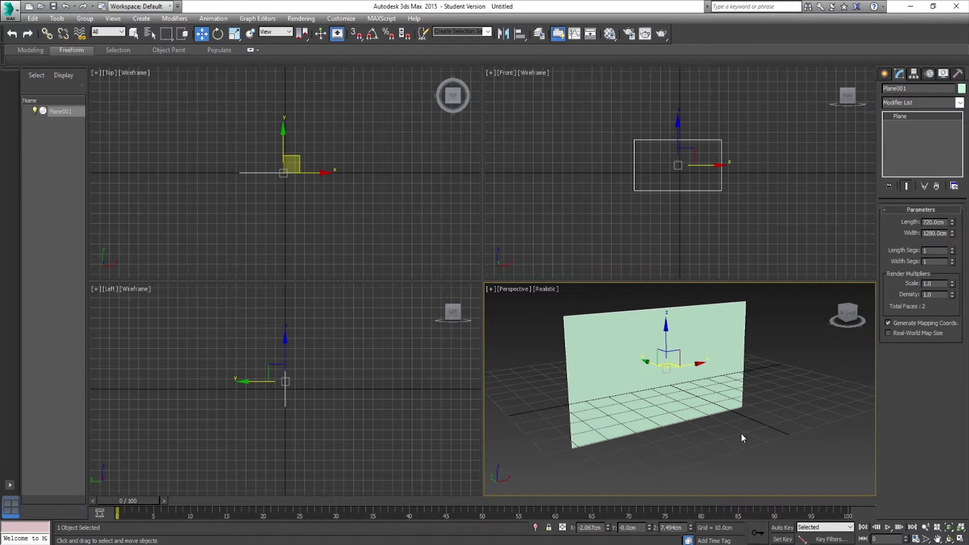
left_click_drag(665, 343, 666, 339)
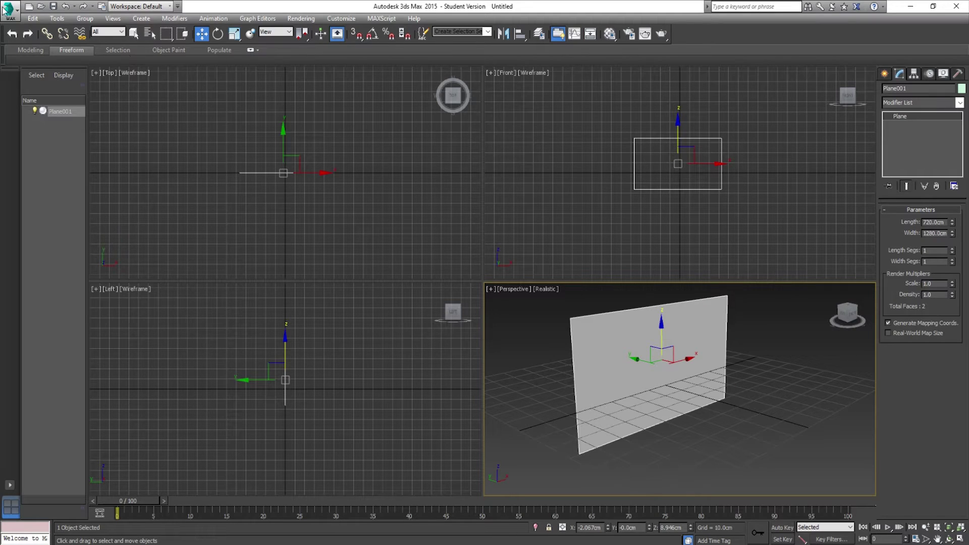
left_click(6, 10)
mouse_move(67, 184)
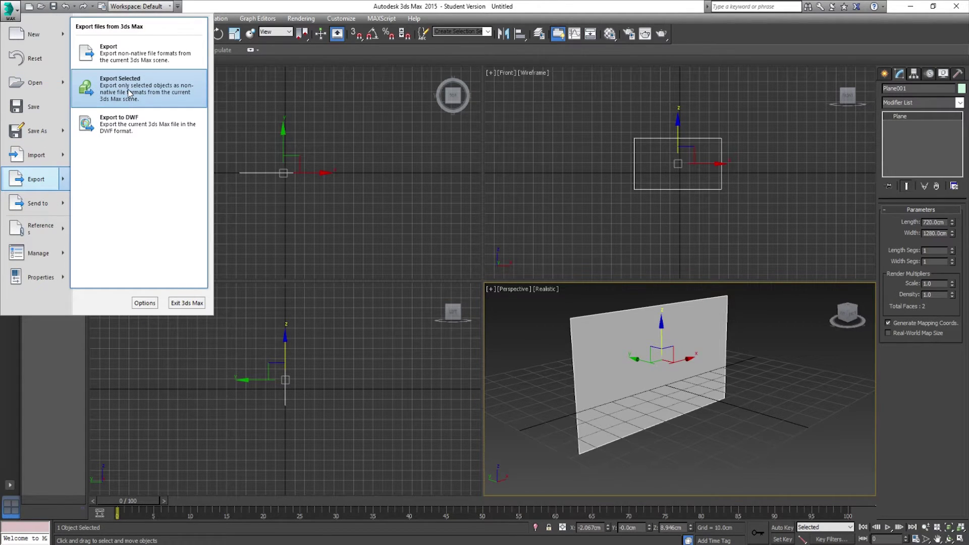
left_click(555, 43)
Step: Reset the plane's X and Z position to 0 cm
middle_click_drag(653, 372, 626, 355, "alt")
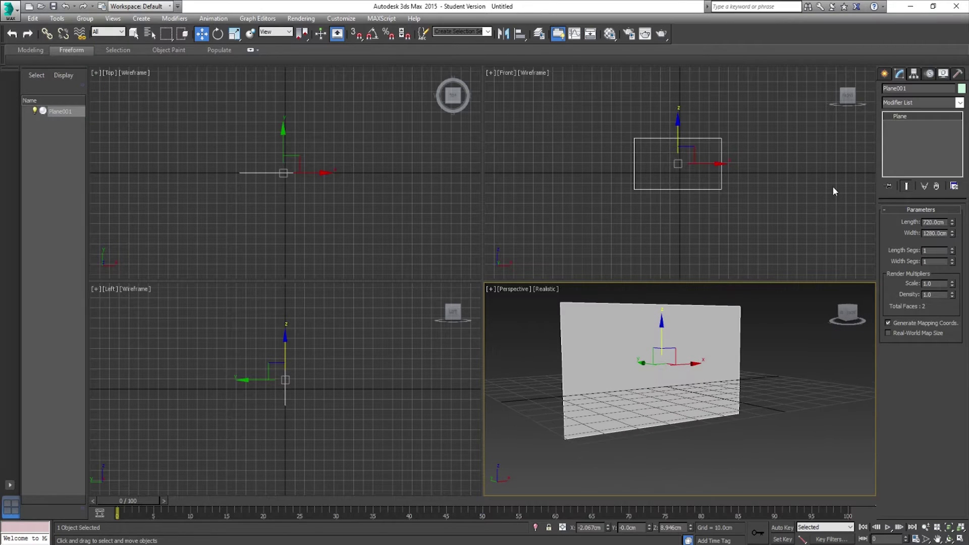
right_click(609, 527)
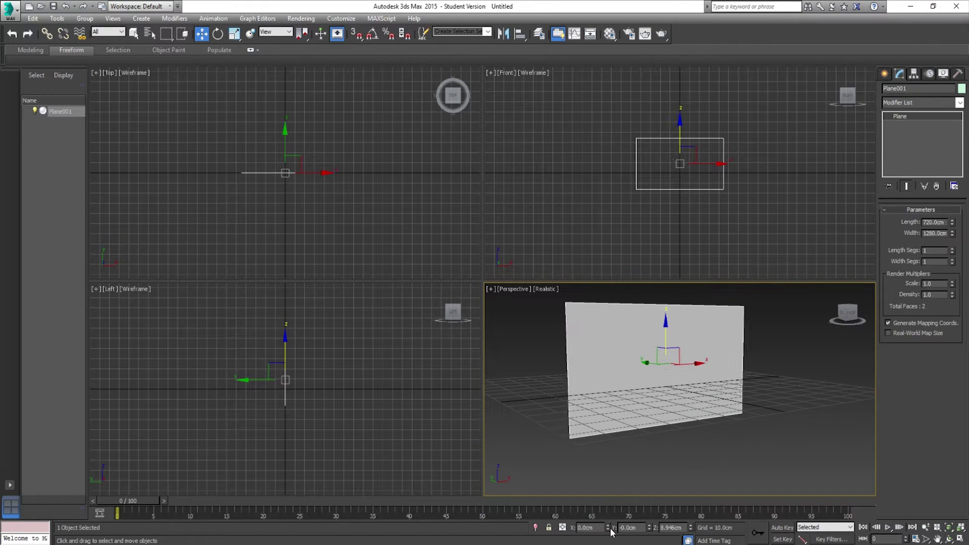
right_click(690, 528)
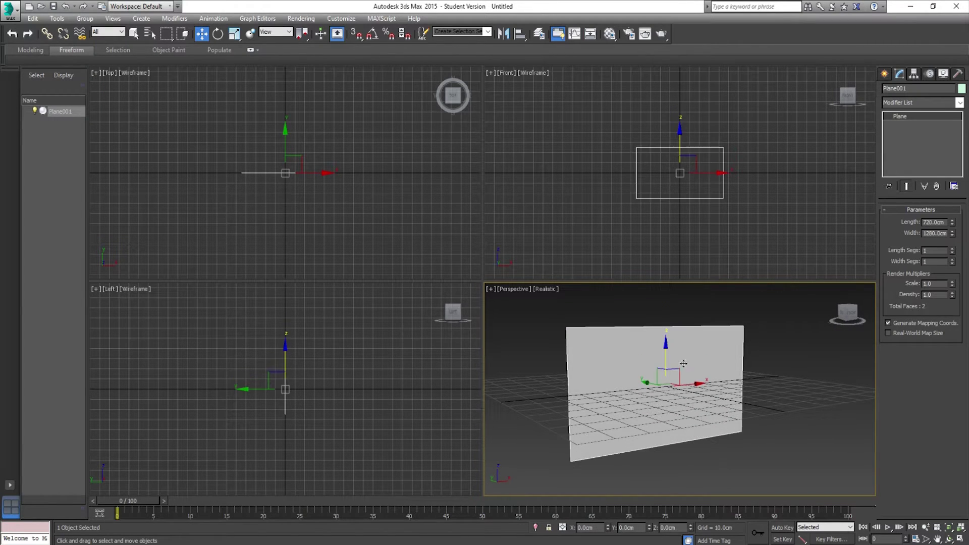
Step: Start exporting the plane as FBX and point the save location to the virtual gallery folder, using its path copied from File Explorer
left_click(10, 9)
mouse_move(32, 180)
left_click(146, 133)
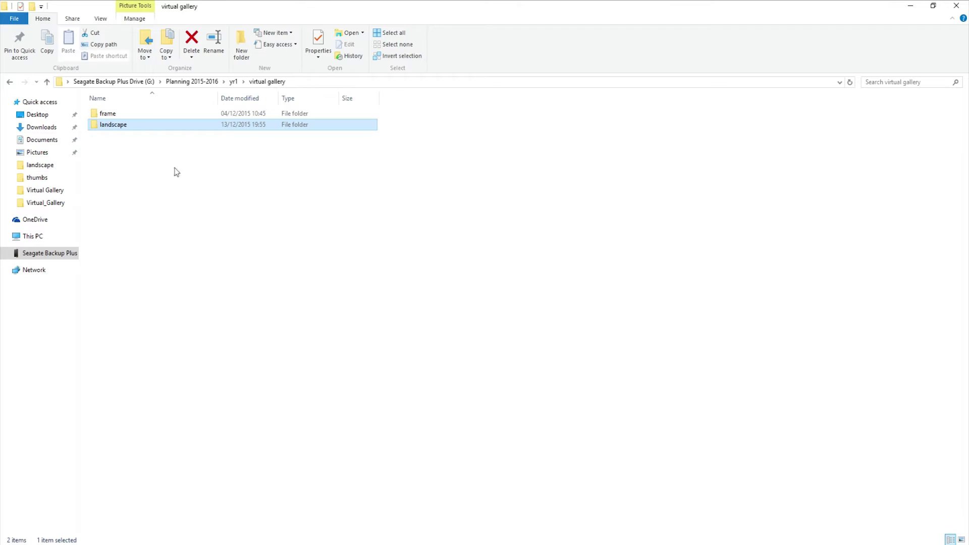
right_click(282, 84)
left_click(325, 99)
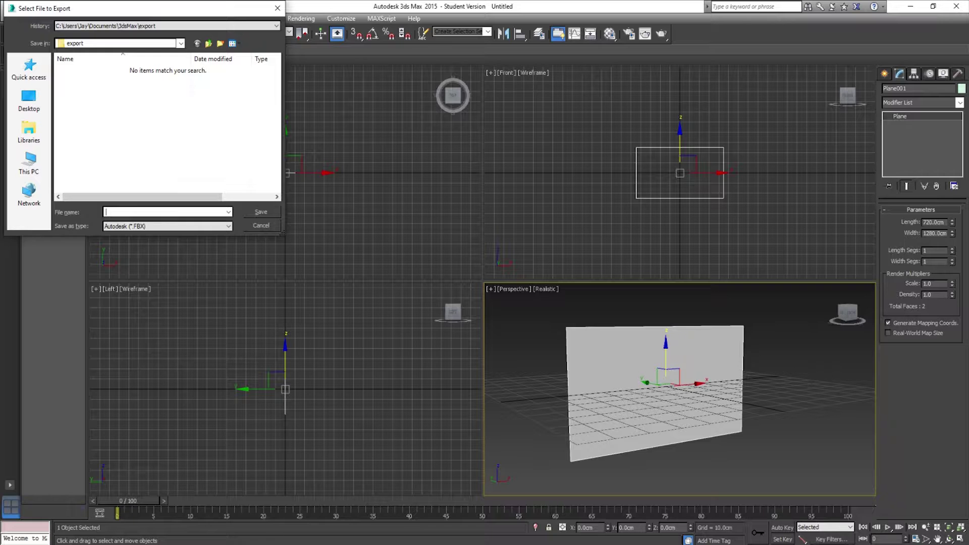
key("ctrl+v")
key("Return")
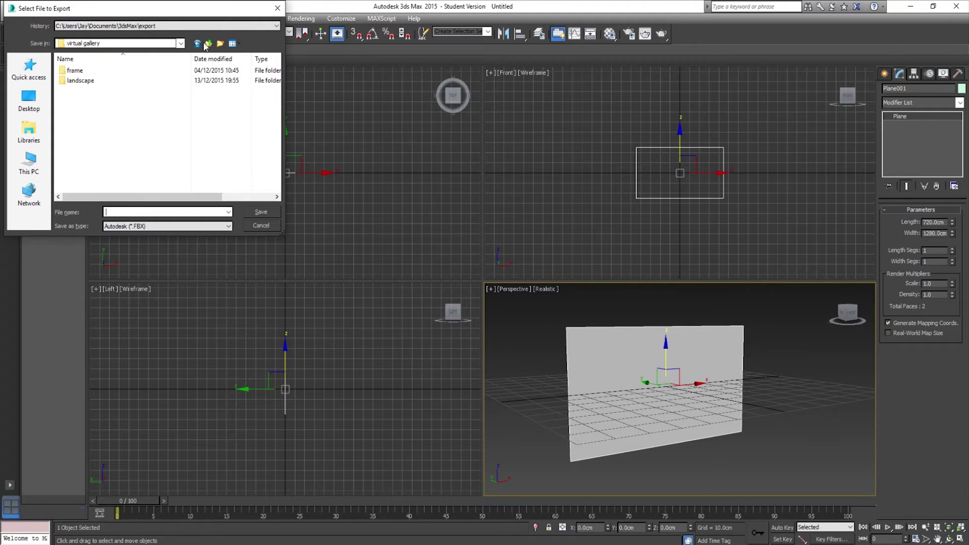
Step: Create a folder named cinema inside the virtual gallery folder and open it as the export location
left_click(208, 44)
type("cinema")
key("Return")
key("Return")
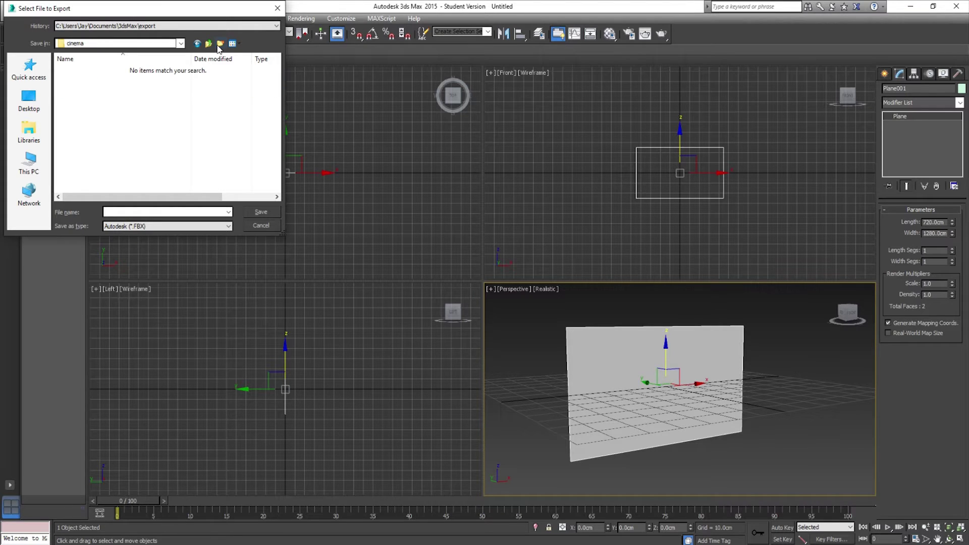
Step: Export the plane as "cinema screen" with the existing FBX settings and close the export warning
left_click(131, 210)
type("cinema screen")
key("Return")
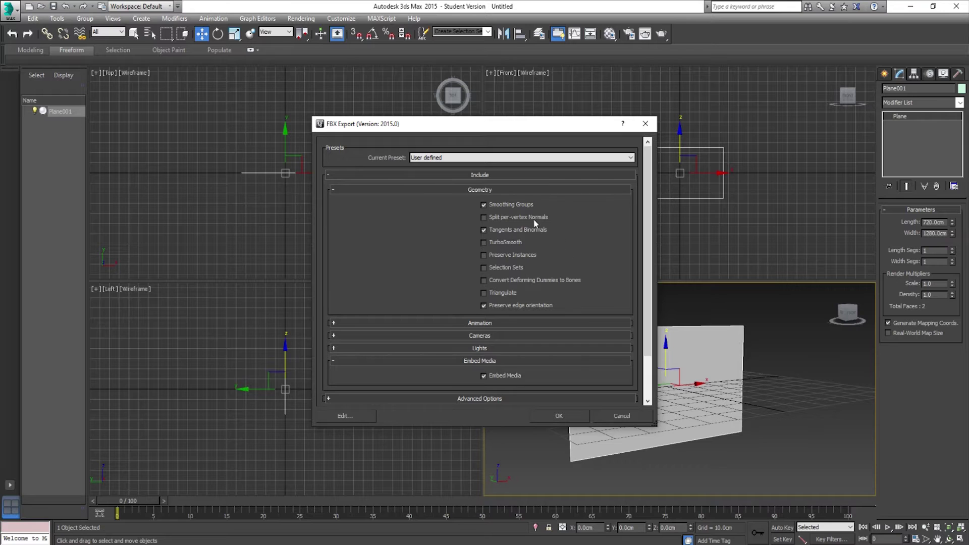
left_click(563, 417)
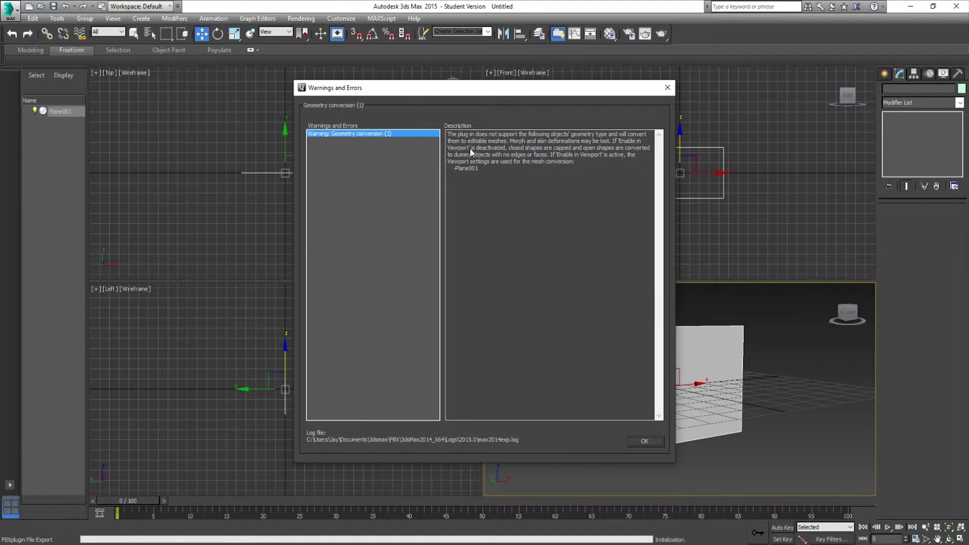
left_click_drag(411, 89, 290, 98)
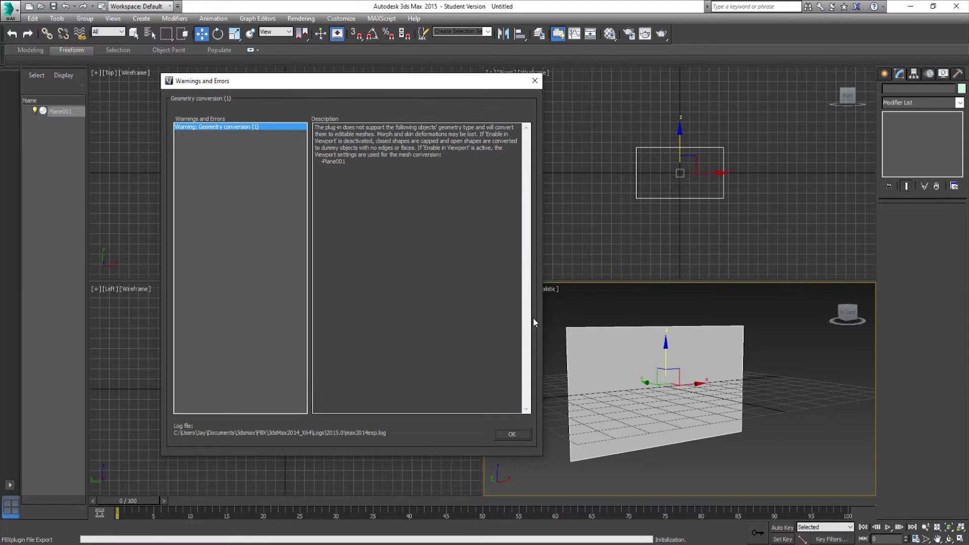
left_click(513, 436)
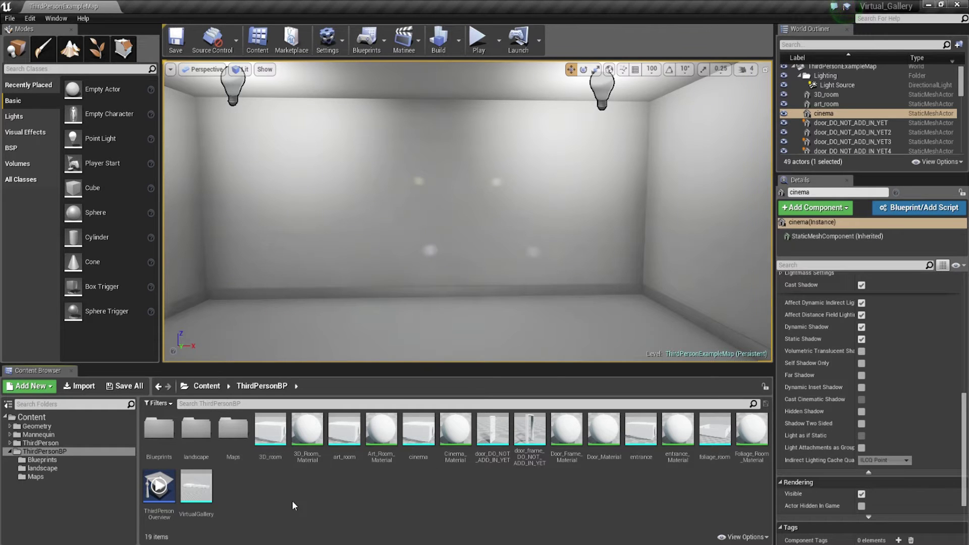
Step: In Unreal Editor, create a folder named Cinema inside the ThirdPersonBP content folder
right_click(291, 501)
left_click(337, 242)
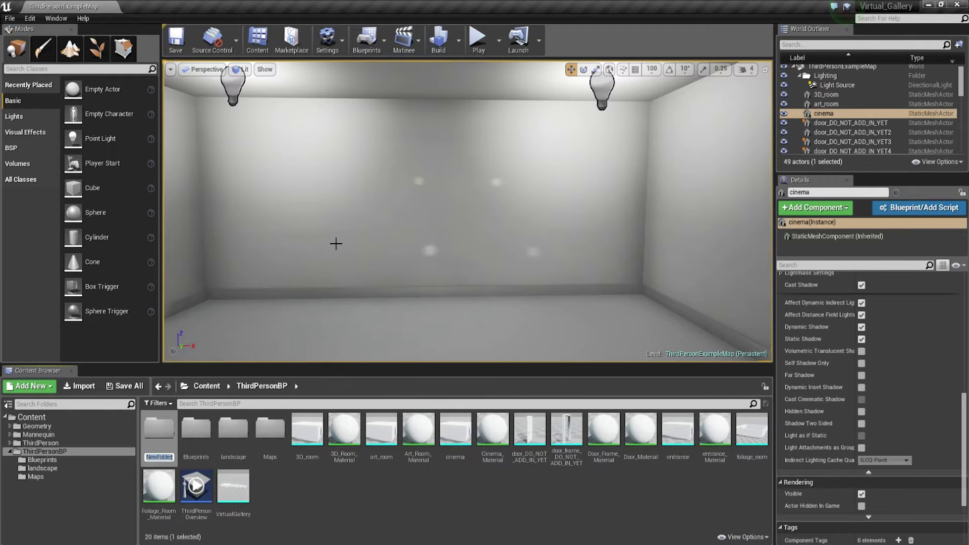
type("Movie")
key("BackSpace")
key("BackSpace")
key("BackSpace")
key("BackSpace")
key("BackSpace")
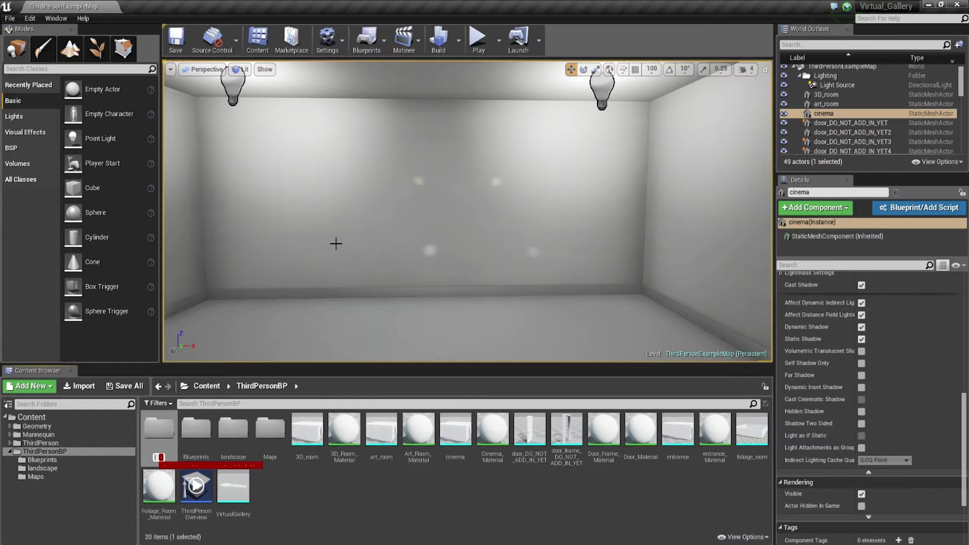
type("Cinema")
key("Return")
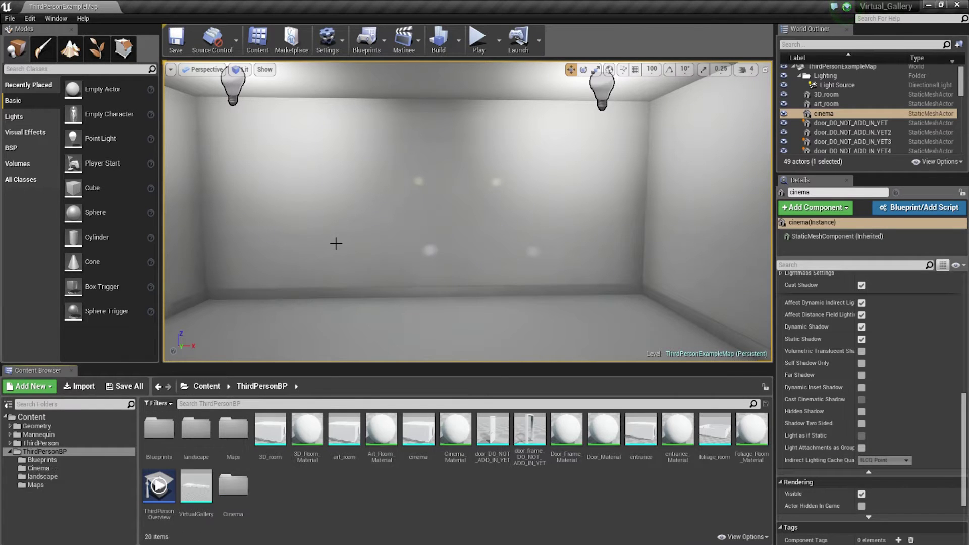
Step: Import the cinema screen FBX from File Explorer into the Cinema content folder with Auto Generate Collision turned off
double_click(236, 500)
key("alt+Tab")
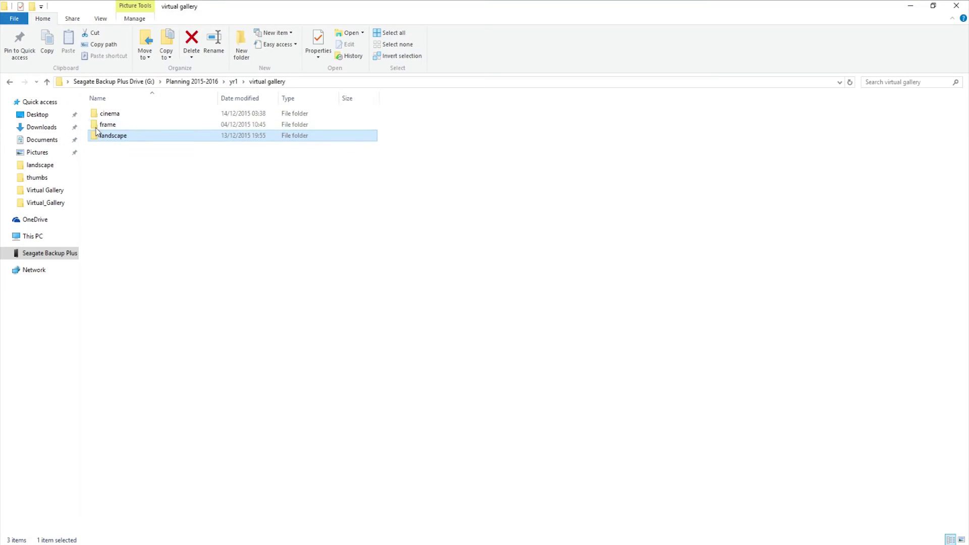
double_click(108, 114)
left_click_drag(111, 115, 329, 482)
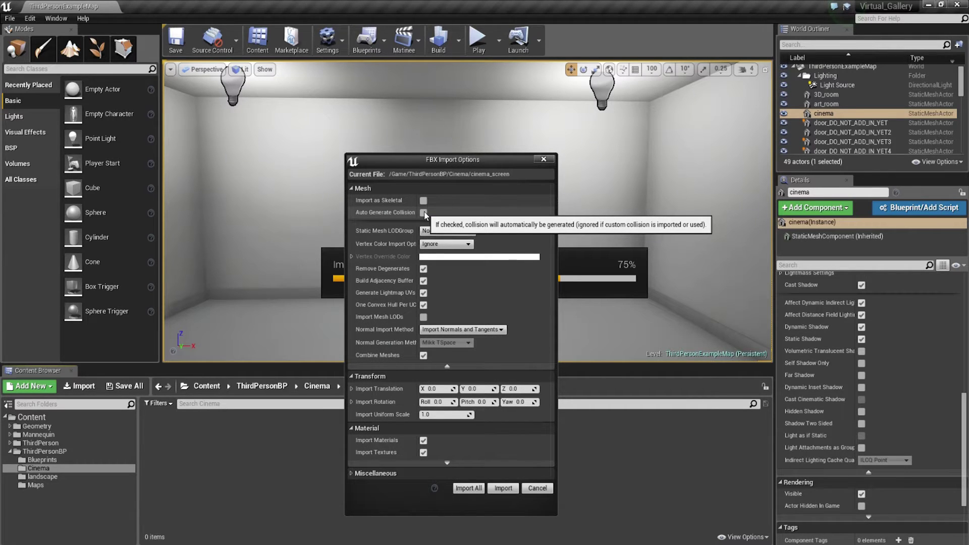
left_click(424, 214)
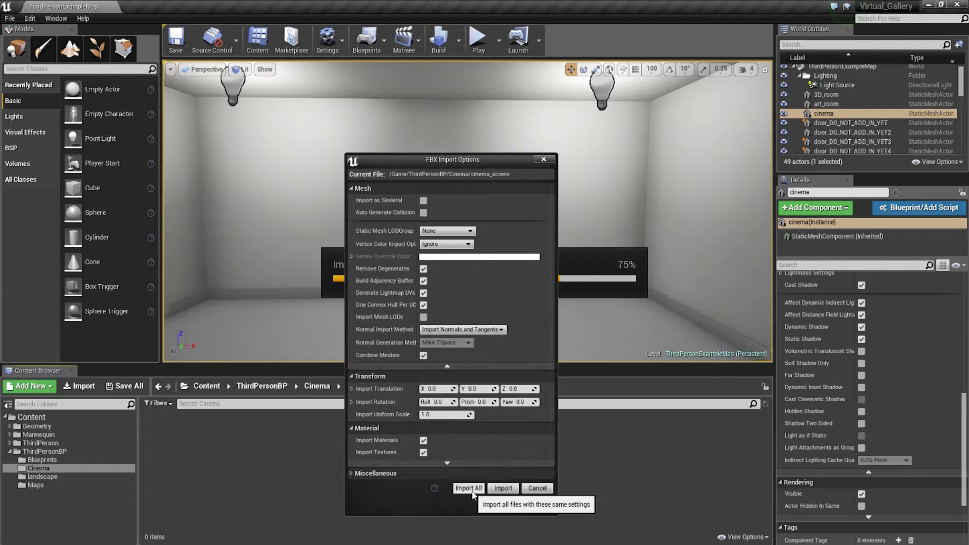
left_click(503, 489)
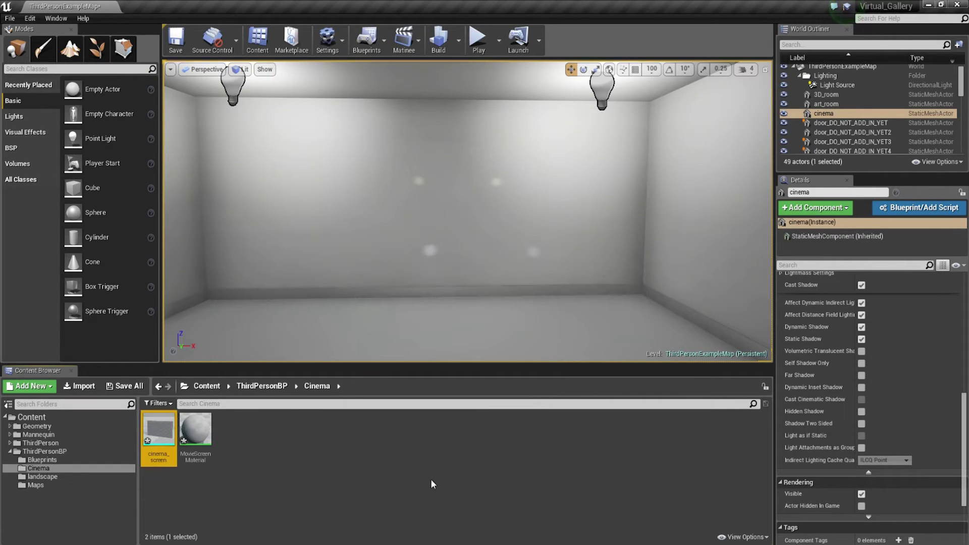
Step: Place the cinema_screen mesh against the cinema room's back wall, adjust its position, and save the level
left_click_drag(159, 429, 440, 172)
key("r")
key("w")
left_click_drag(479, 198, 467, 197)
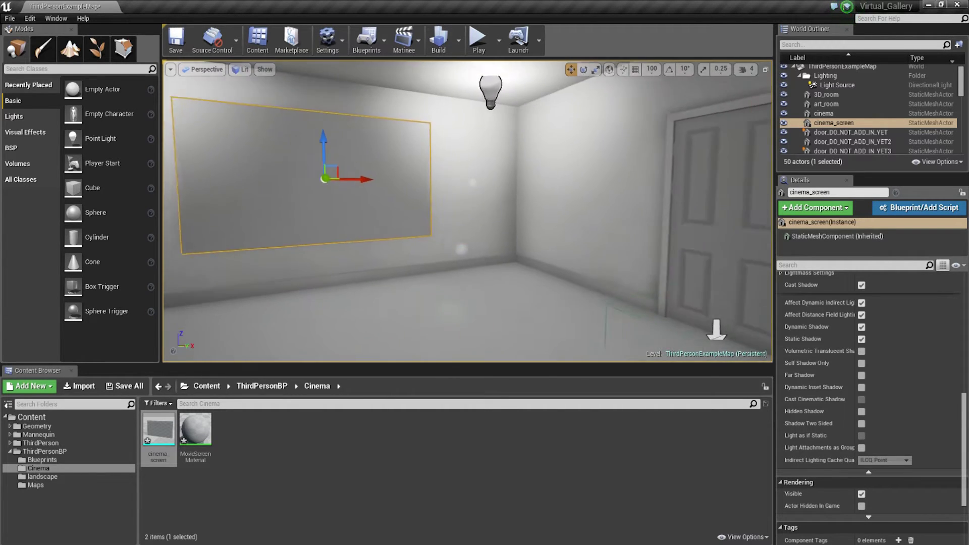
right_click_drag(277, 122, 223, 106)
key("ctrl+s")
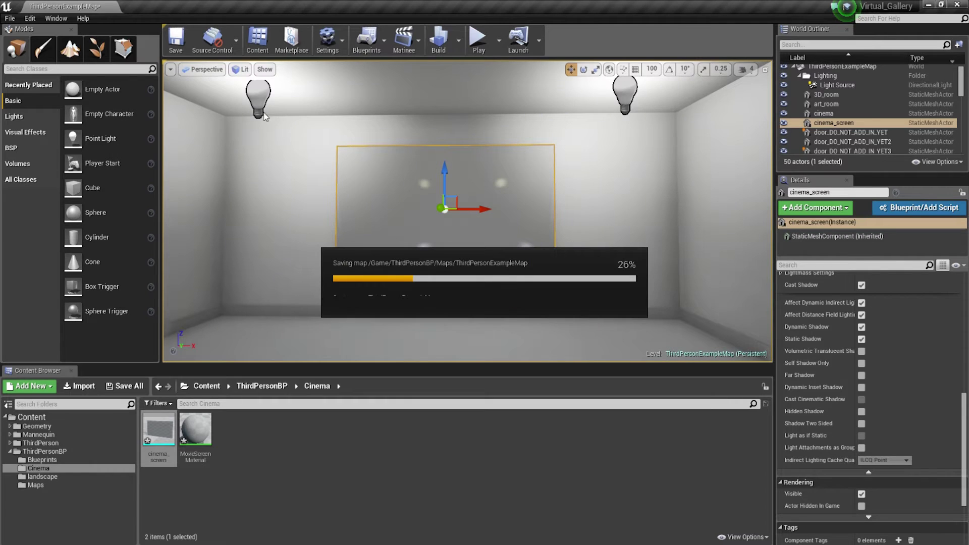
Step: Delete the two point lights on the ceiling near the cinema screen
left_click(258, 106)
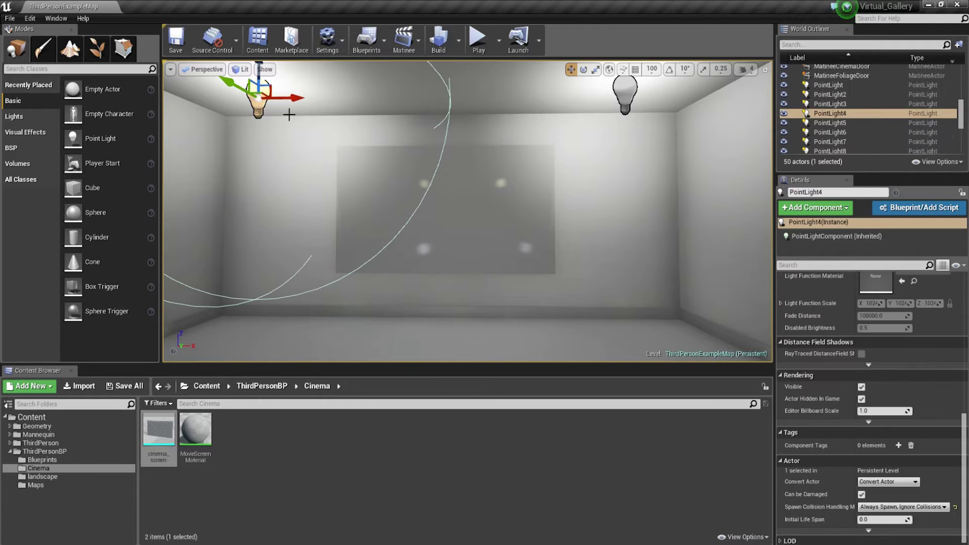
key("Delete")
left_click(619, 101)
key("Delete")
right_click_drag(619, 101, 858, 60)
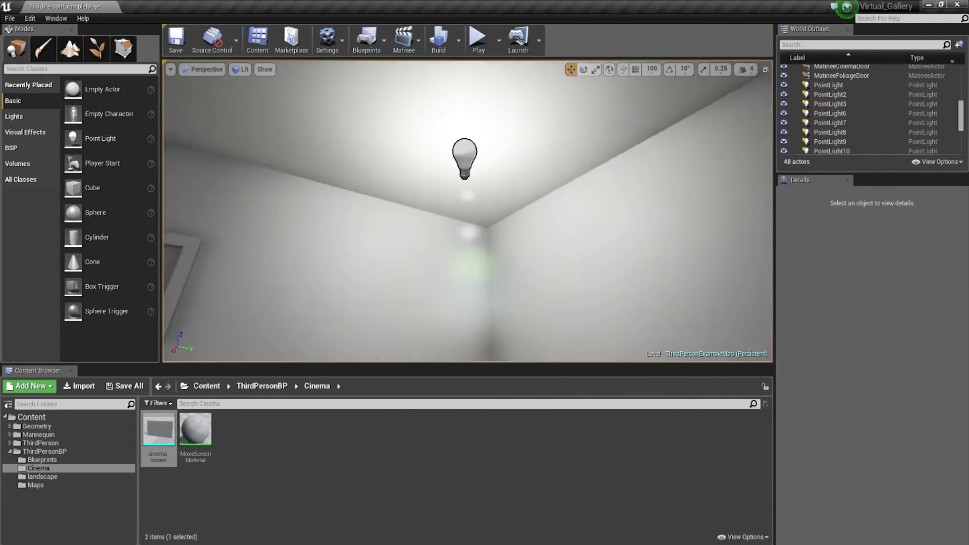
Step: Select the two remaining ceiling point lights near the cinema room's door and set their Indirect Lighting Intensity to 0.2
mouse_move(410, 211)
right_mouse_down()
mouse_move(562, 313)
mouse_move(637, 323)
mouse_move(411, 211)
right_mouse_up()
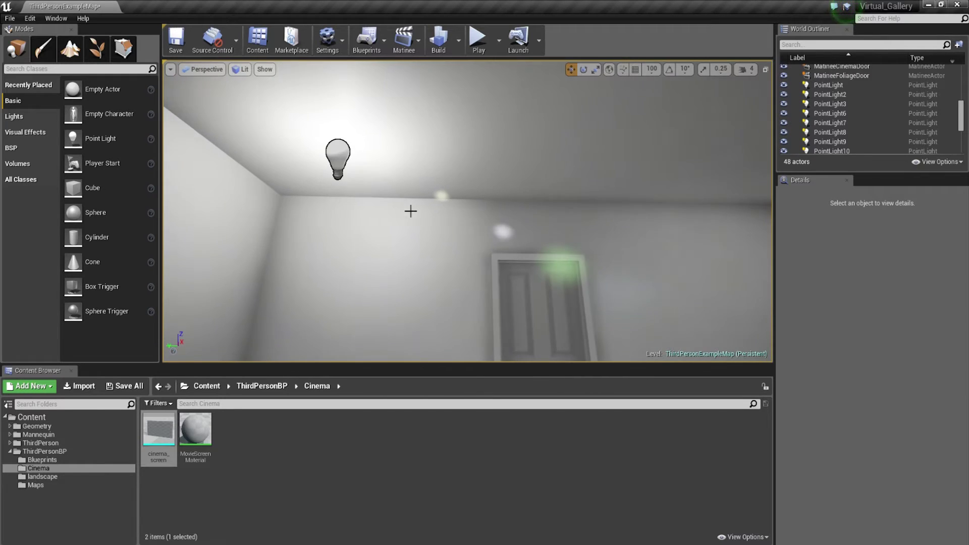
left_click(342, 158)
right_click_drag(341, 158, 303, 177)
left_click(341, 158, "ctrl")
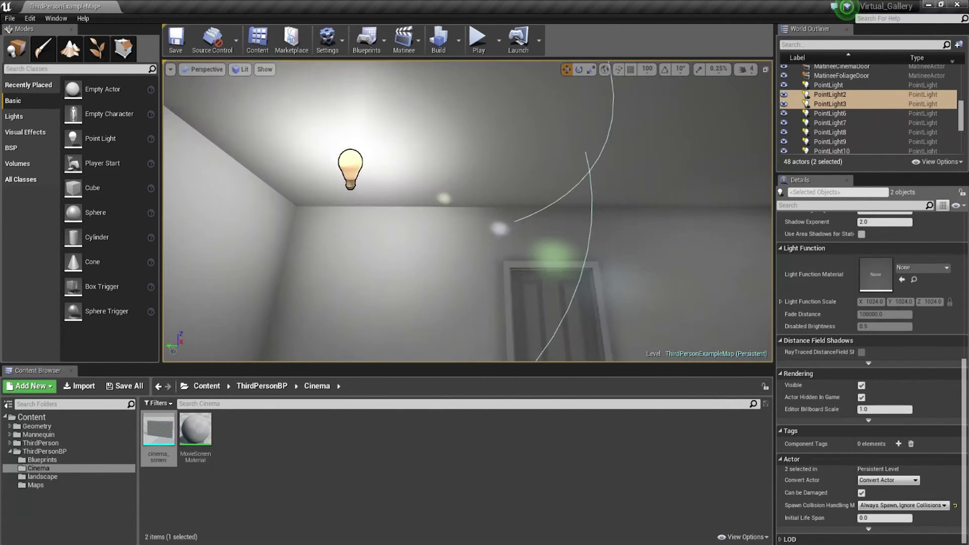
right_click_drag(591, 141, 591, 177)
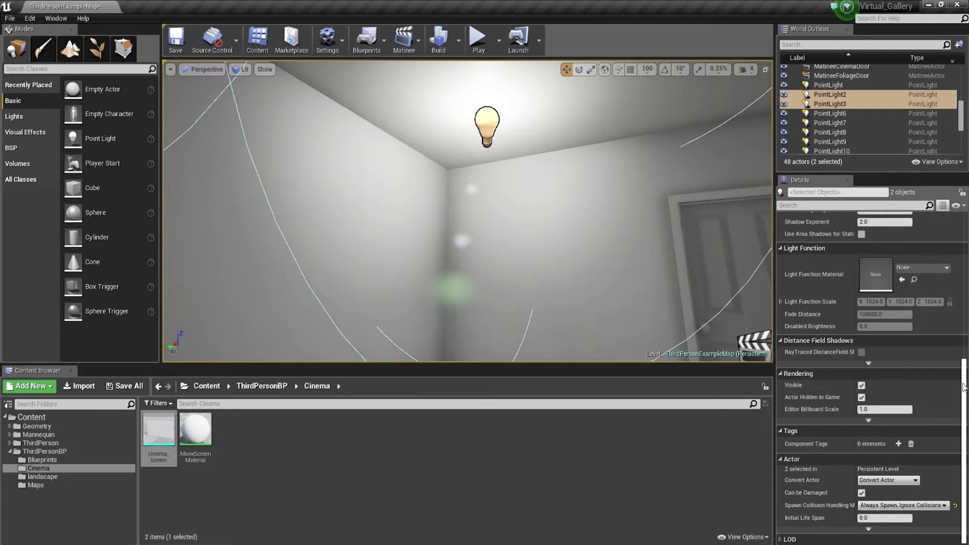
scroll(898, 378, "up", 10)
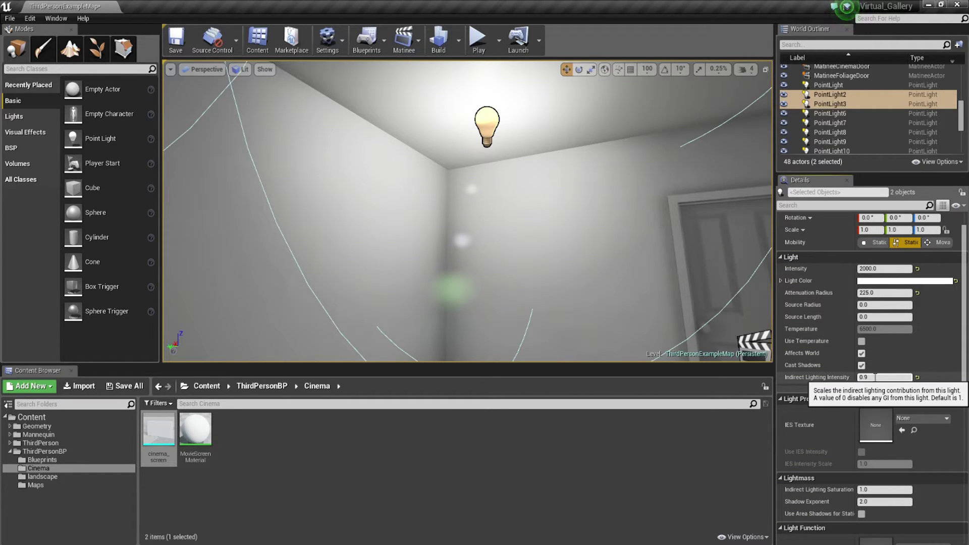
left_click(882, 377)
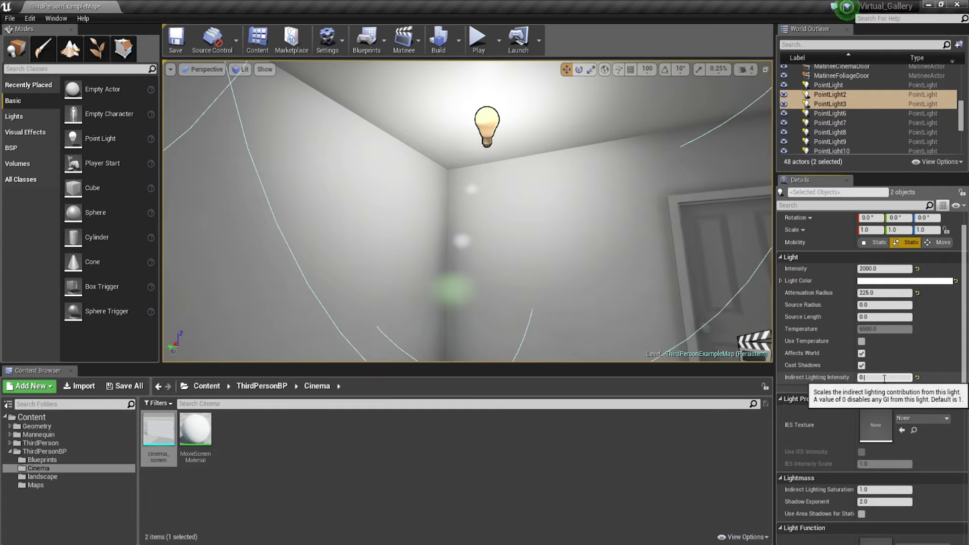
right_click_drag(538, 227, 712, 293)
right_click_drag(525, 275, 527, 272)
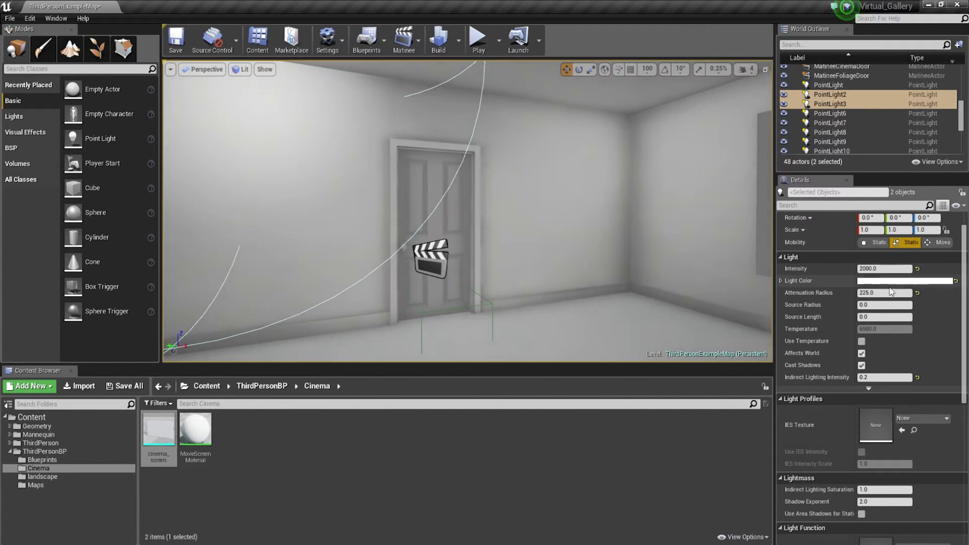
Step: Set both selected point lights' Attenuation Radius to 100 and their Intensity to 100
left_click(866, 292)
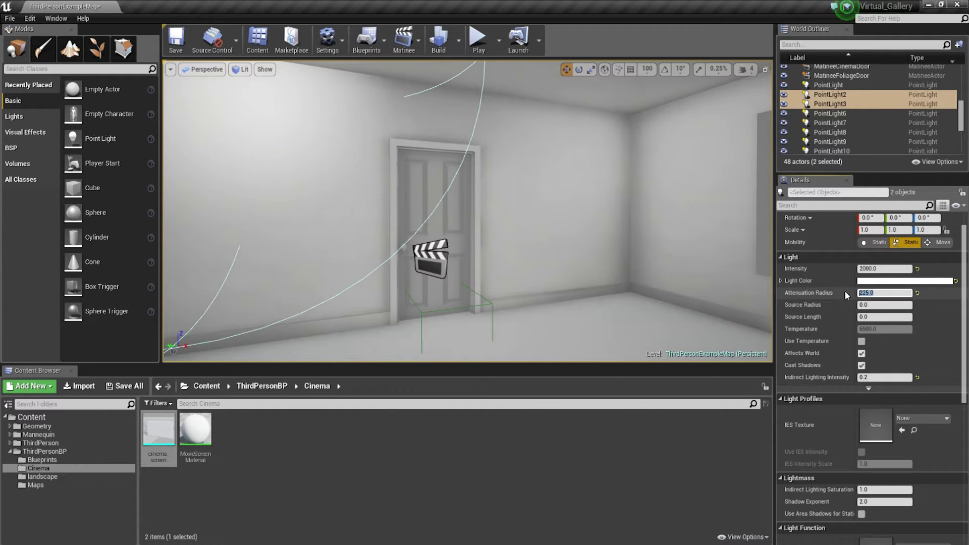
type("100")
key("Return")
right_click_drag(631, 297, 618, 244)
key("ctrl+s")
type("1")
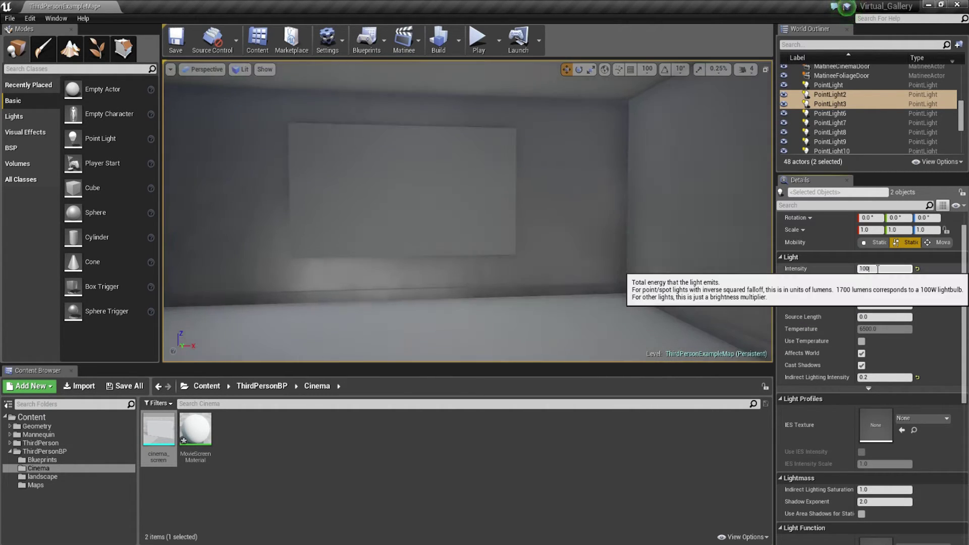
key("Return")
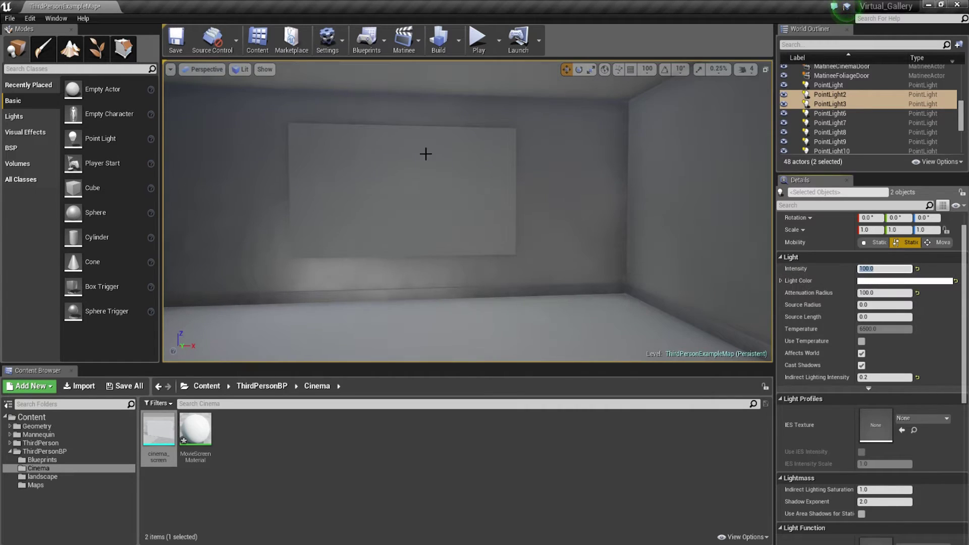
Step: Set both point lights' Indirect Lighting Intensity to 0 and check the lighting on the cinema screen wall
left_click(898, 380)
key("BackSpace")
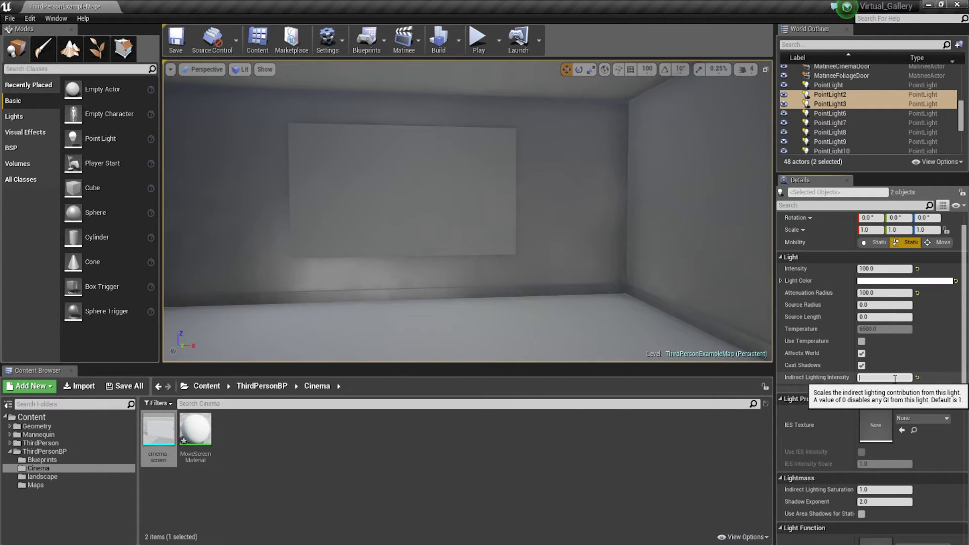
key("Return")
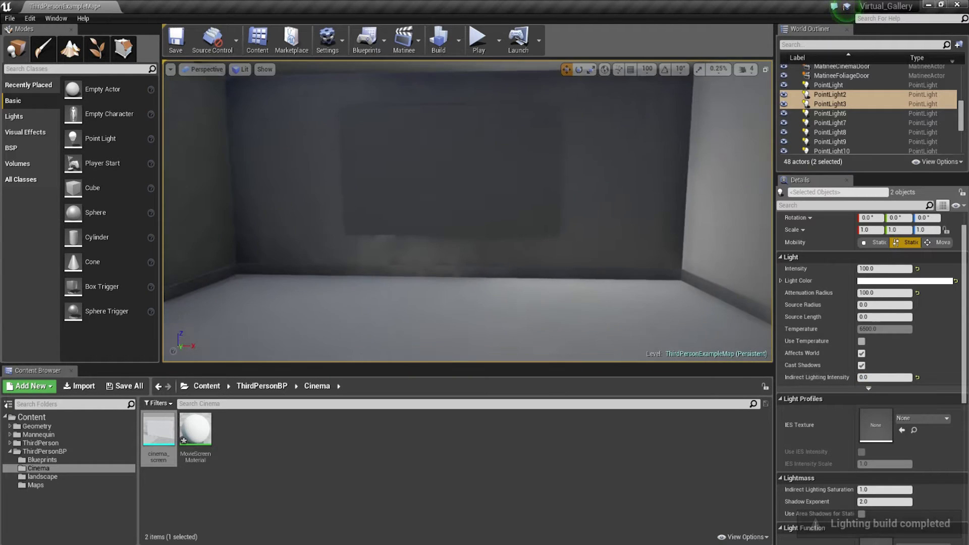
mouse_move(576, 275)
right_mouse_down()
mouse_move(404, 274)
mouse_move(681, 284)
mouse_move(575, 283)
mouse_move(576, 275)
right_mouse_up()
left_click_drag(498, 327, 498, 326)
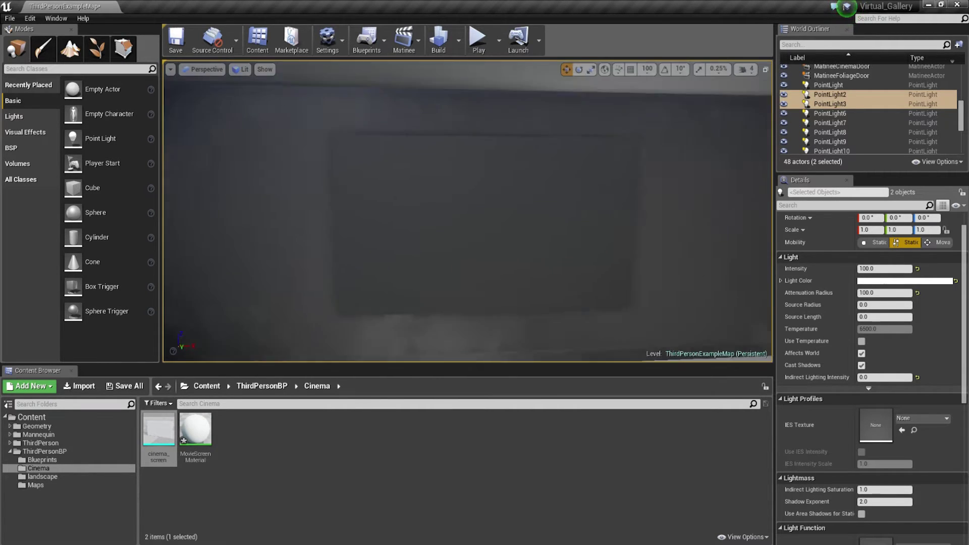
right_click_drag(497, 325, 498, 325)
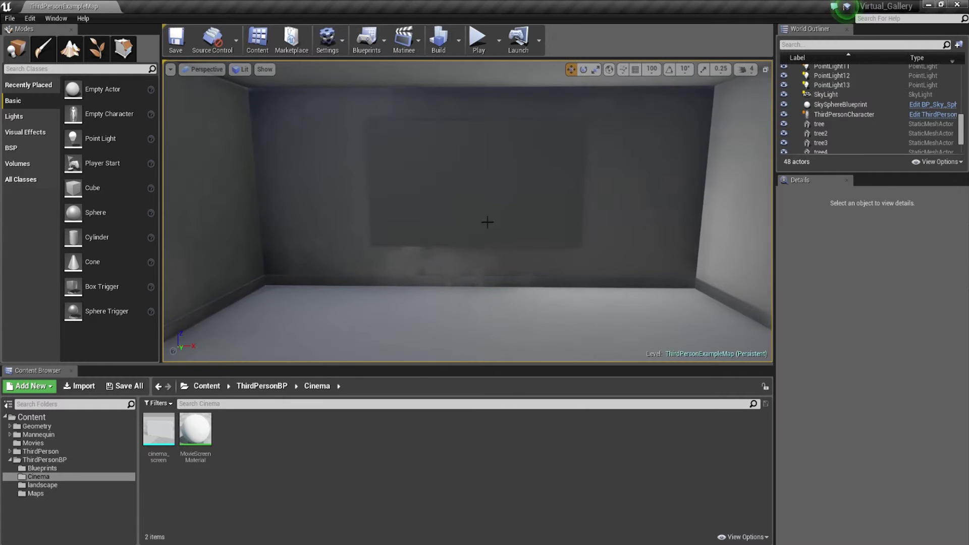
Step: Select the cinema_screen mesh on the back wall and inspect it together with the ceiling above
left_click(488, 223)
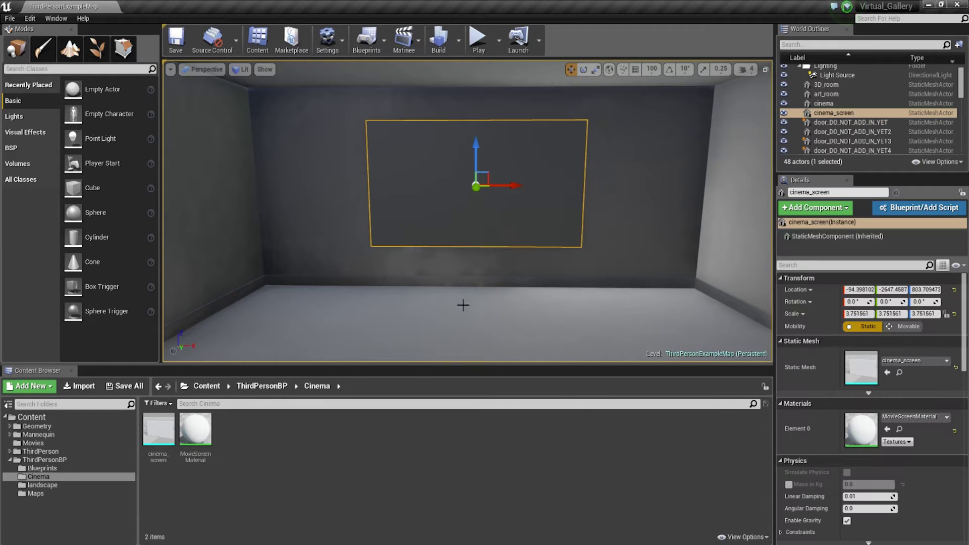
right_click_drag(432, 298, 449, 222)
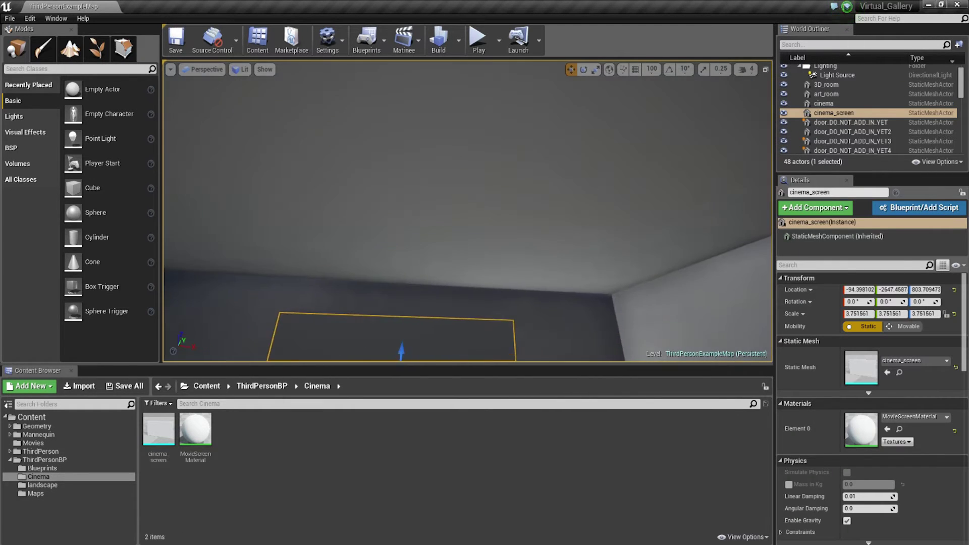
right_click_drag(462, 305, 430, 299)
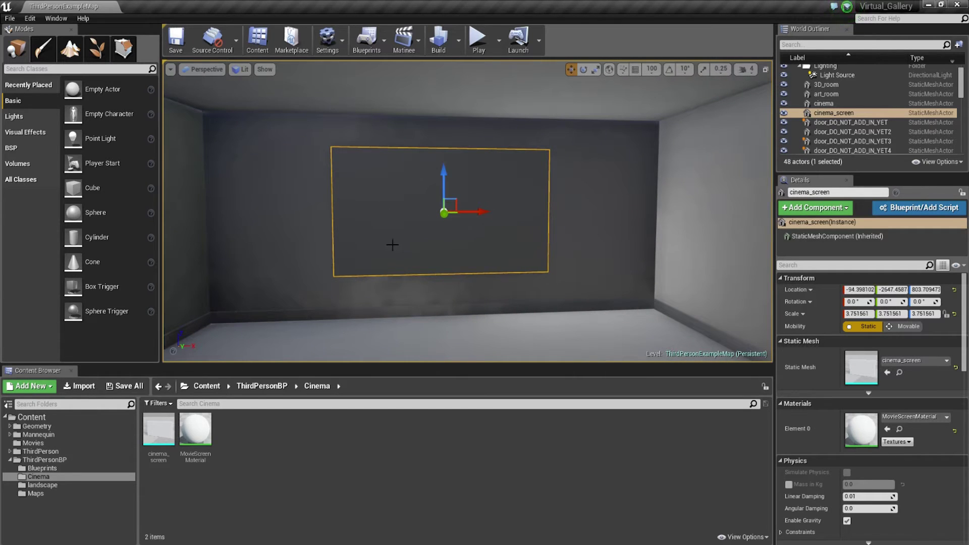
right_click_drag(392, 245, 413, 243)
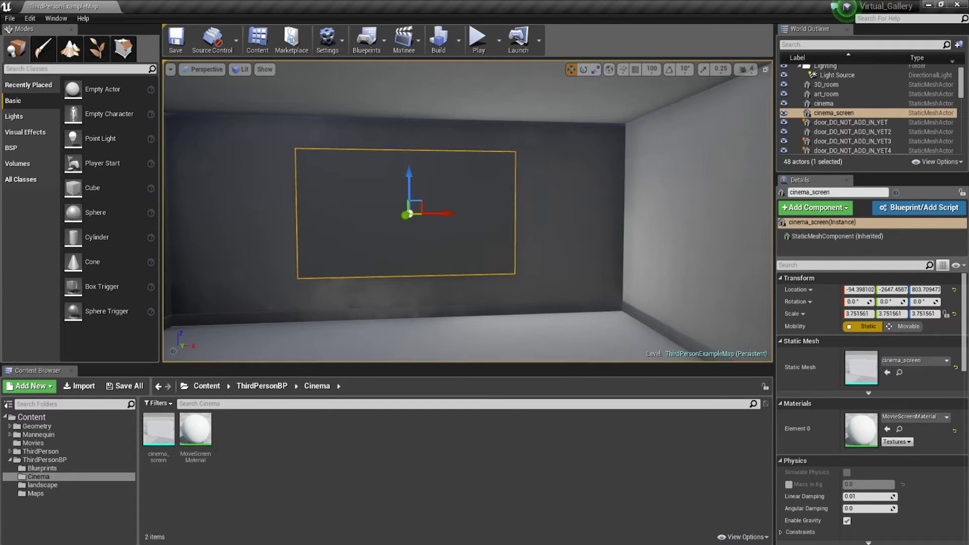
Step: Switch to File Explorer and trace the Movies folder's location inside the Virtual_Gallery project's Content folder
key("alt+Tab")
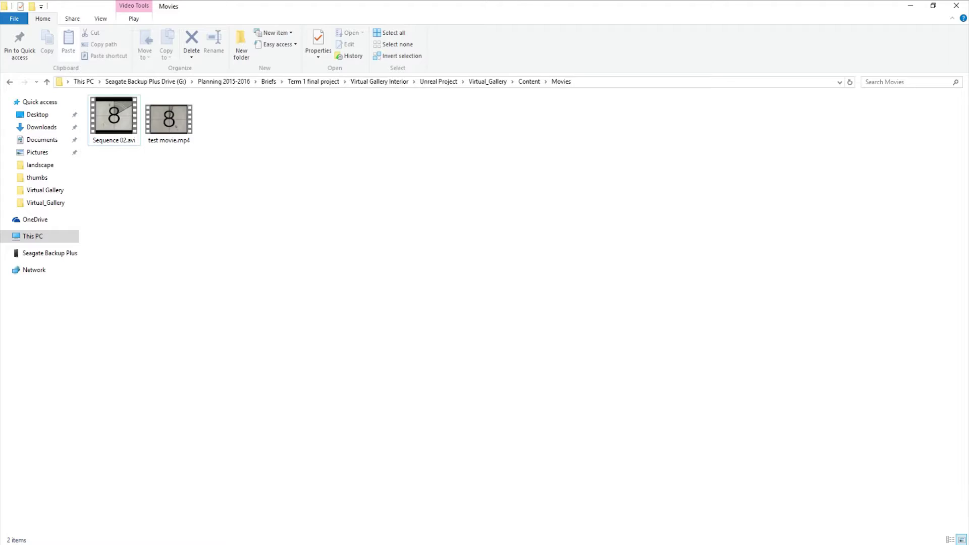
left_click(529, 84)
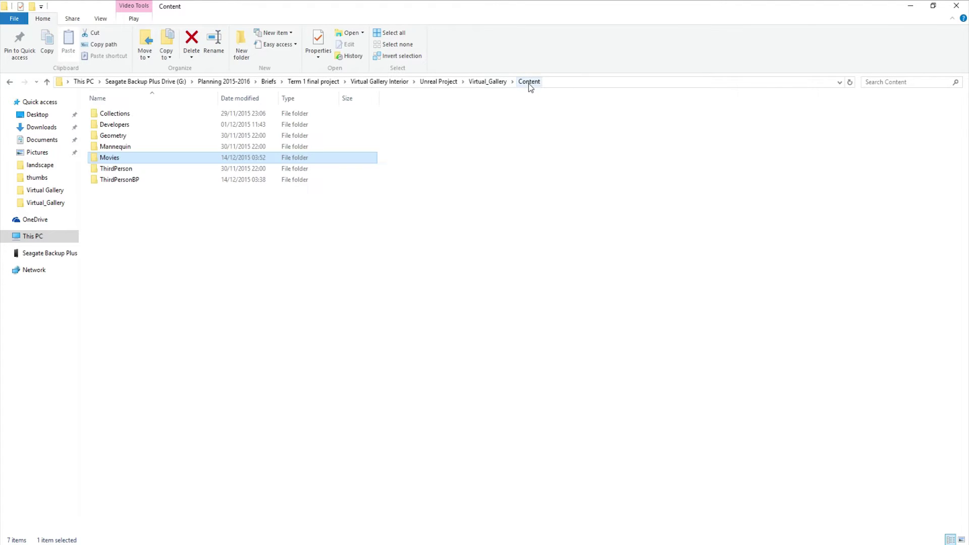
left_click(495, 81)
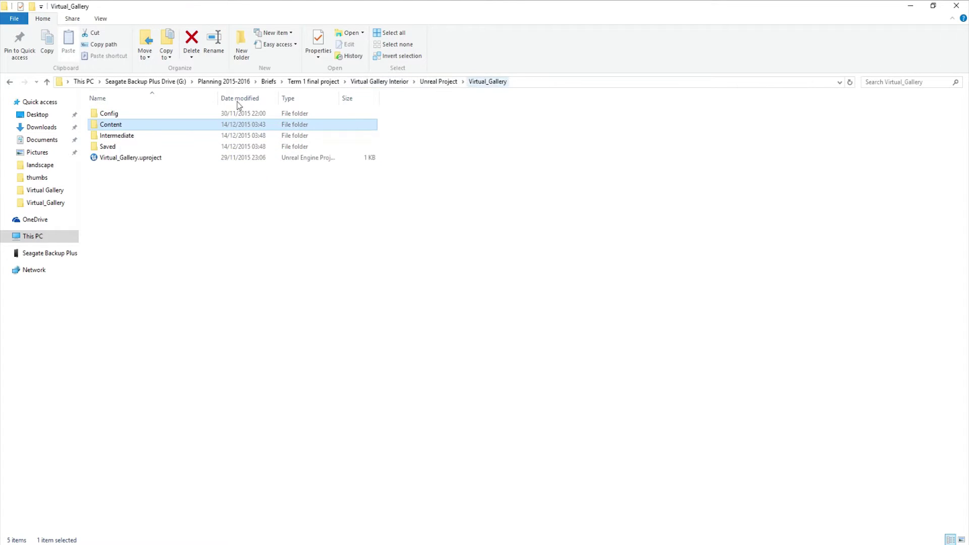
double_click(114, 125)
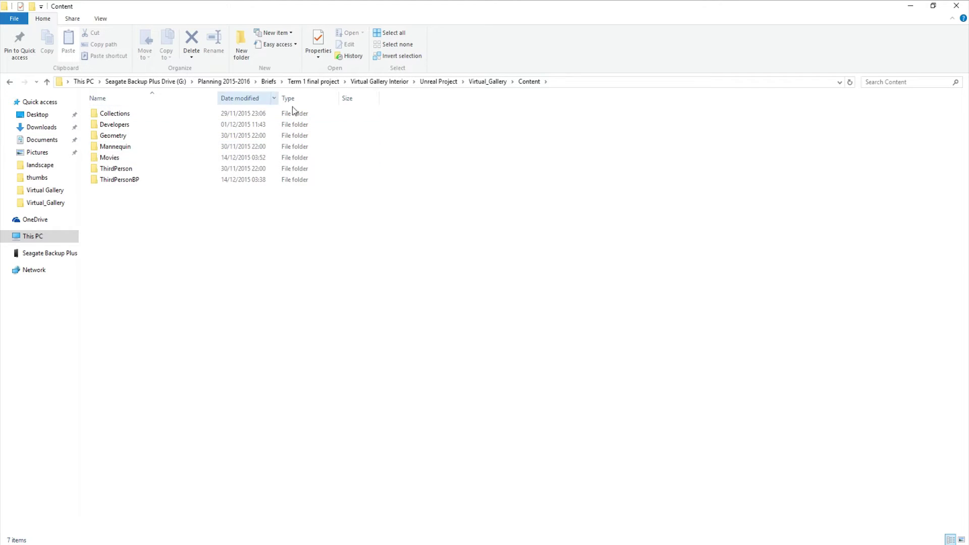
right_click(147, 235)
mouse_move(205, 362)
left_click(385, 289)
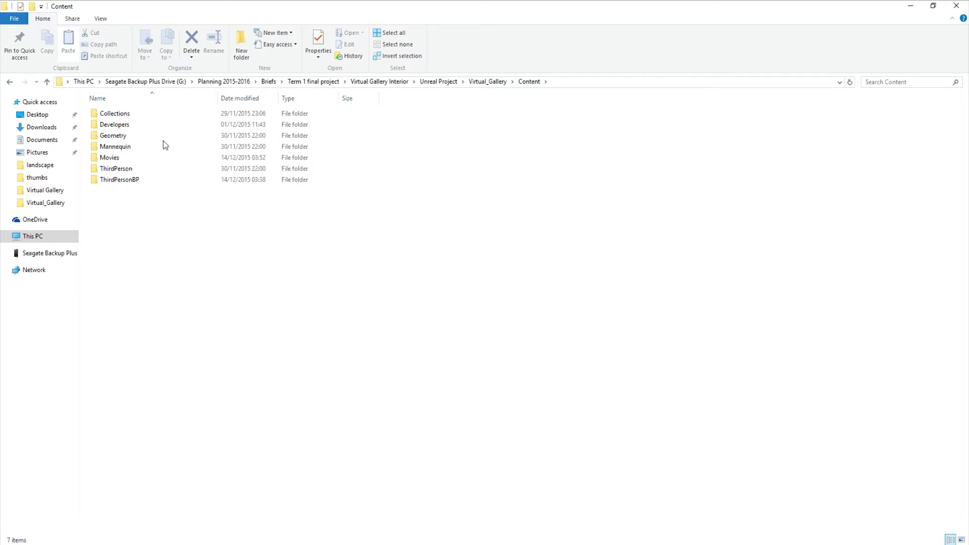
double_click(111, 158)
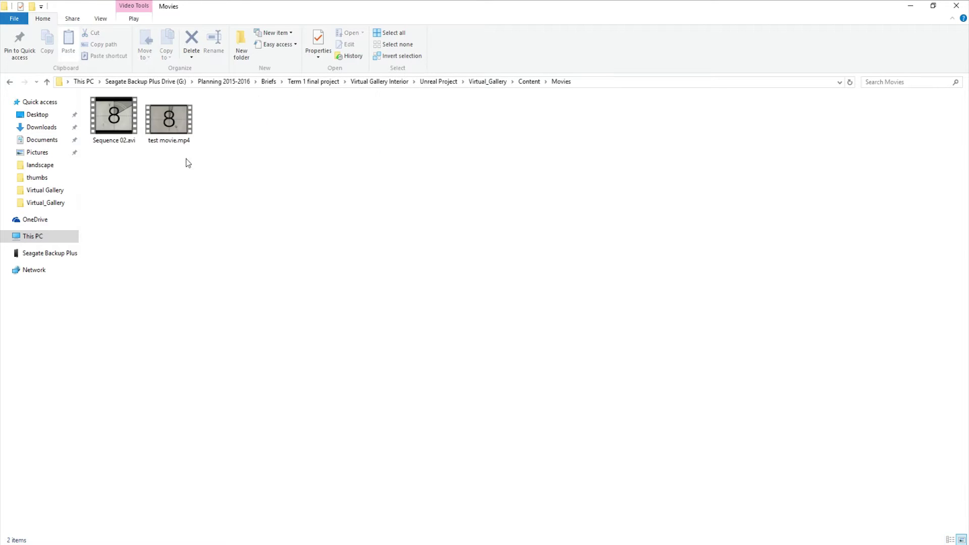
Step: Import test movie.mp4 from the Movies folder into Unreal Editor's Cinema content folder
left_click(178, 132)
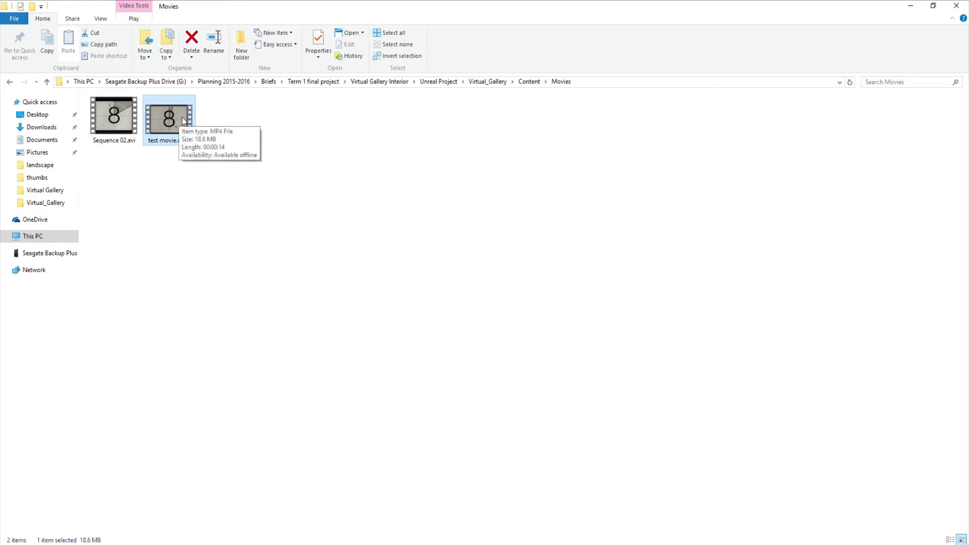
left_click(238, 196)
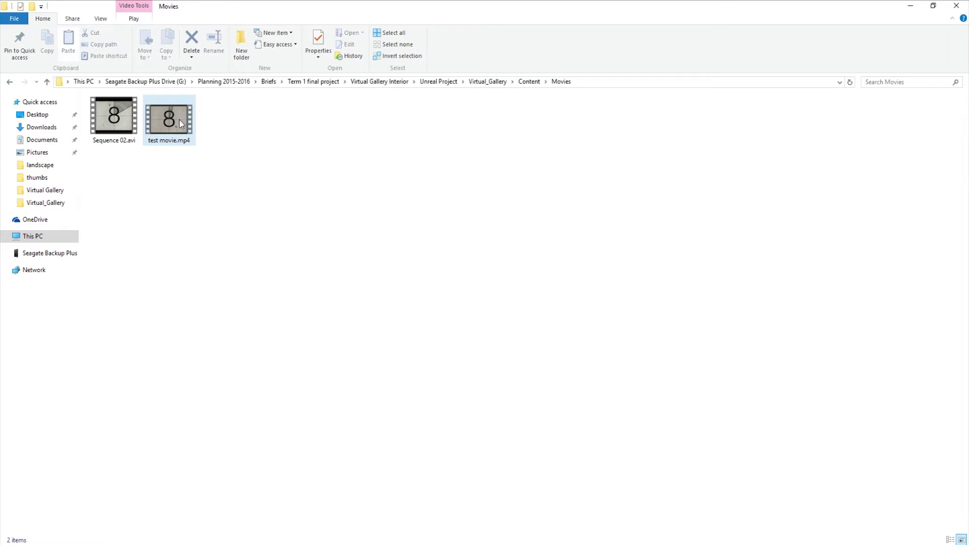
mouse_move(179, 122)
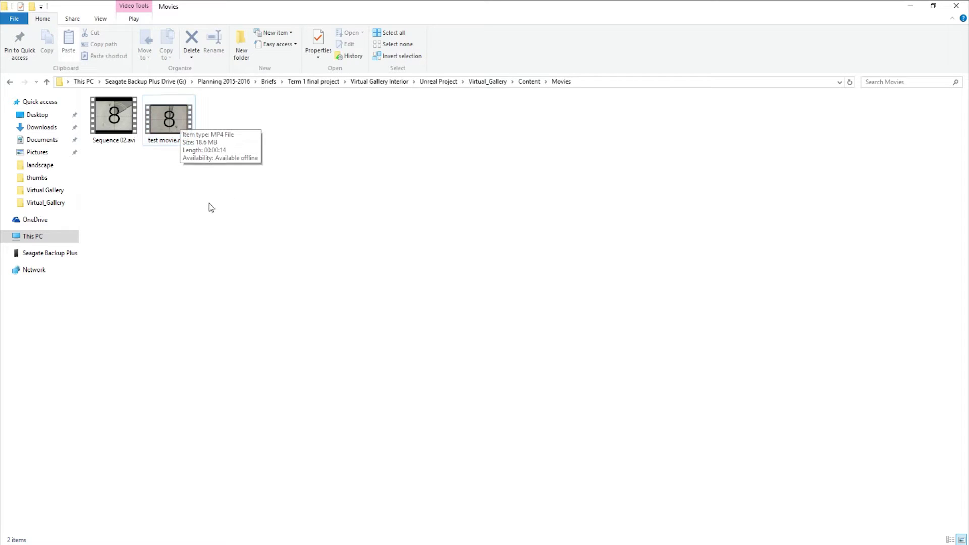
left_click_drag(170, 125, 280, 453)
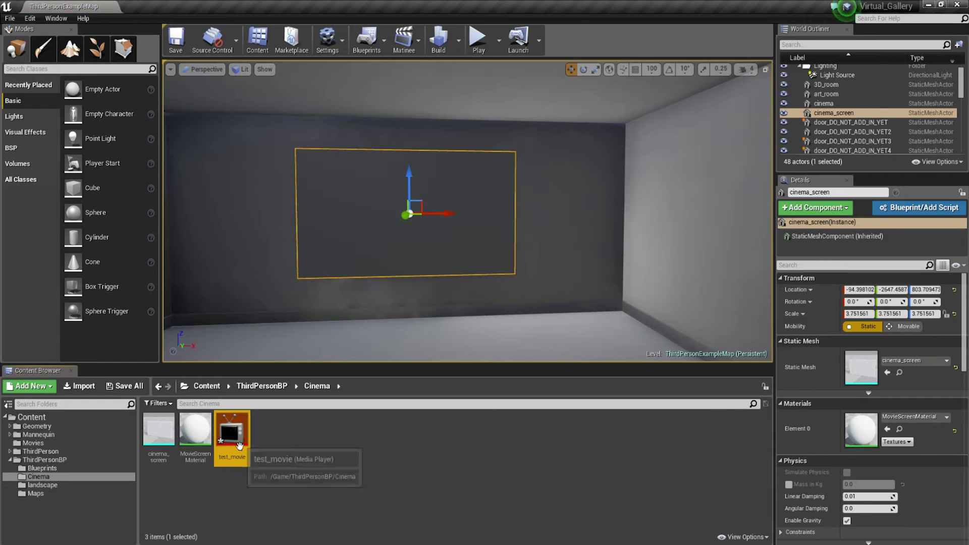
Step: Create a media texture from the test_movie media player, and create a material from that texture
left_click(229, 457)
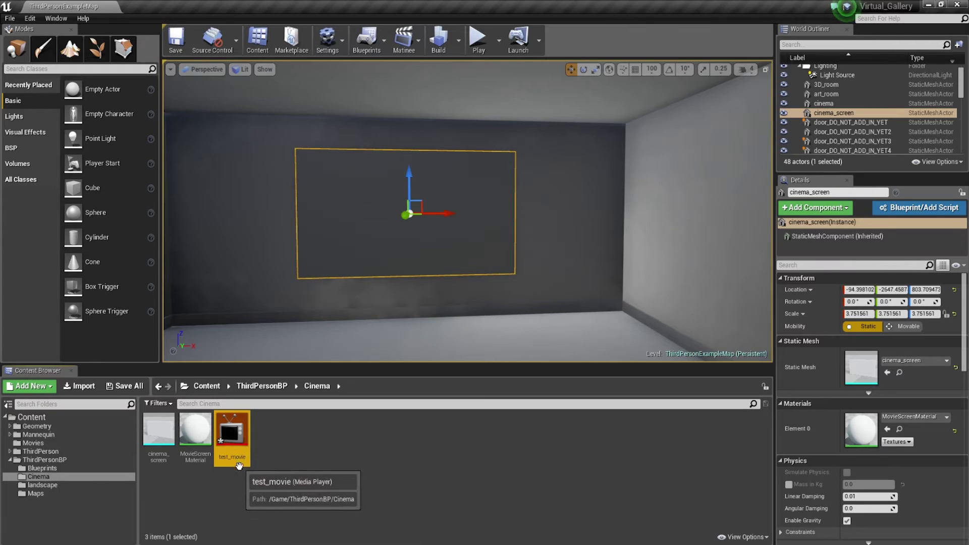
left_click(235, 435)
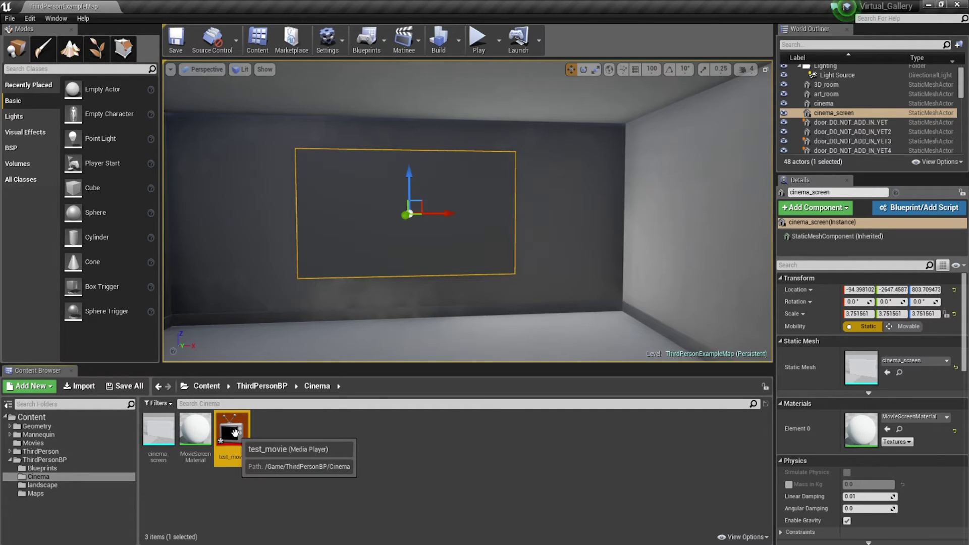
right_click(235, 433)
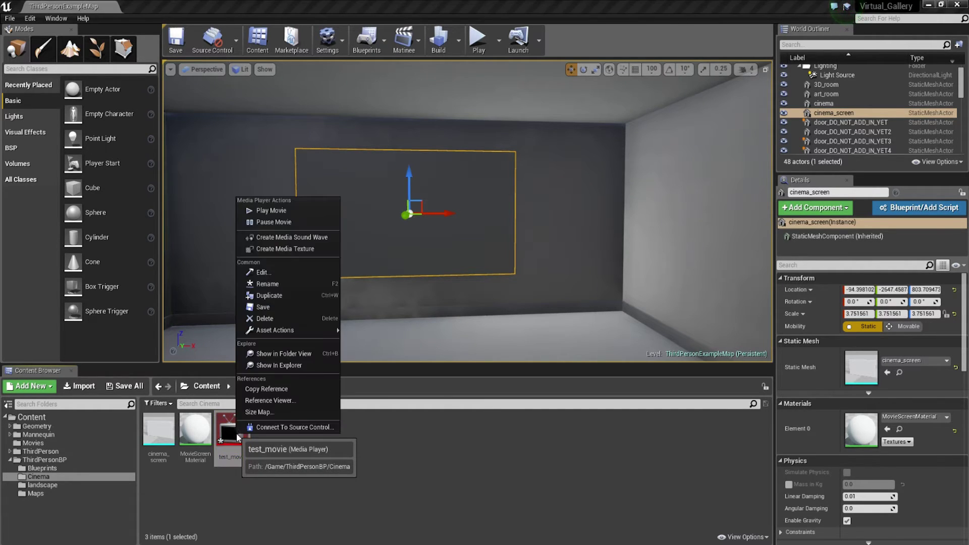
left_click(296, 249)
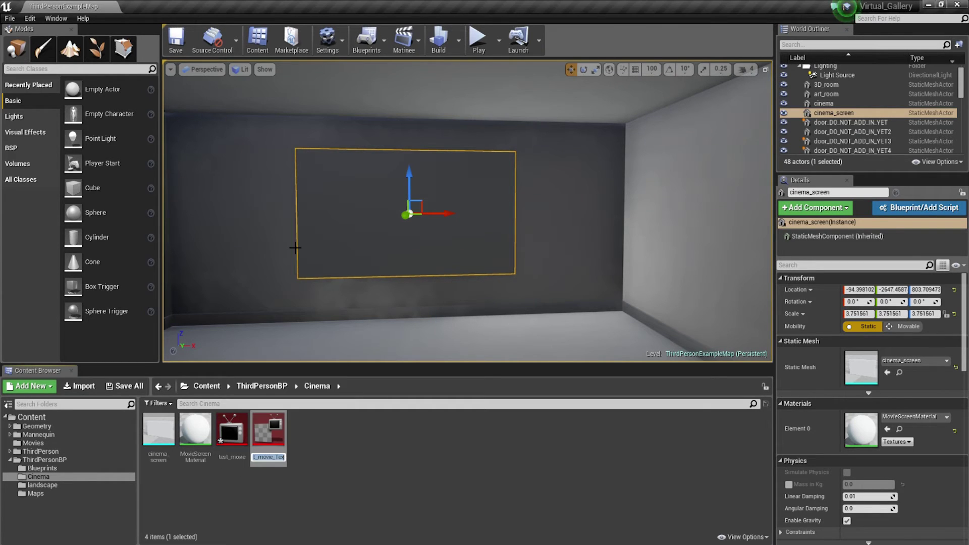
right_click(276, 449)
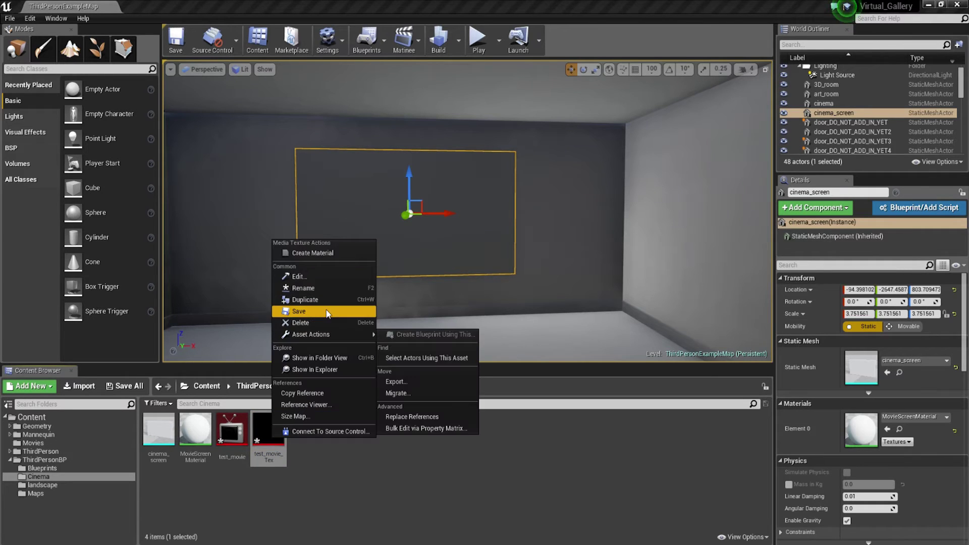
left_click(320, 252)
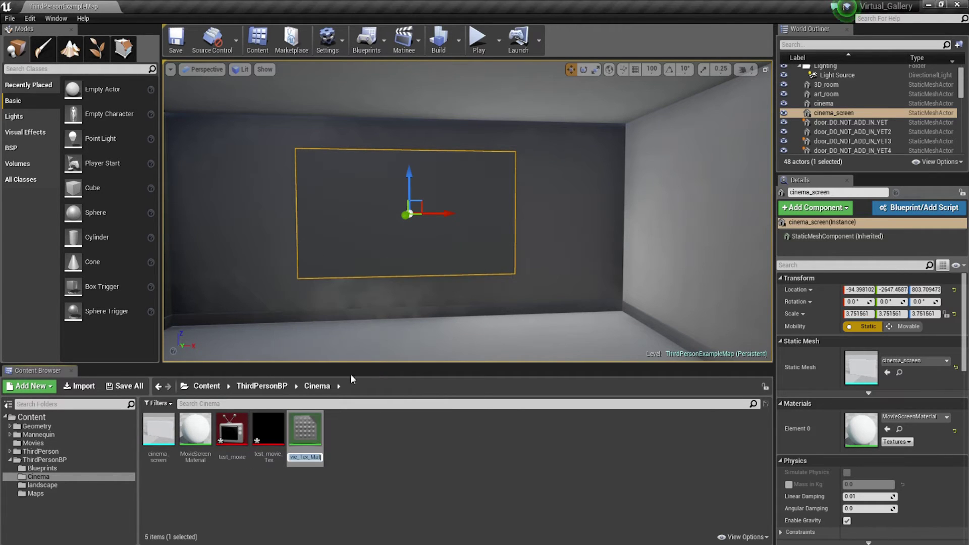
Step: Create a media sound wave from the test_movie media player, keeping the default name, and save all assets
left_click(229, 428)
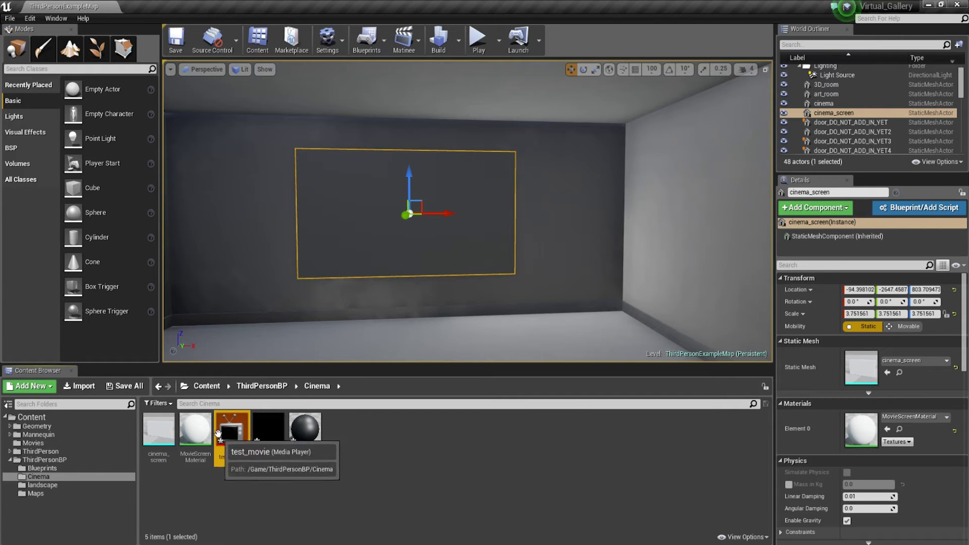
right_click(224, 432)
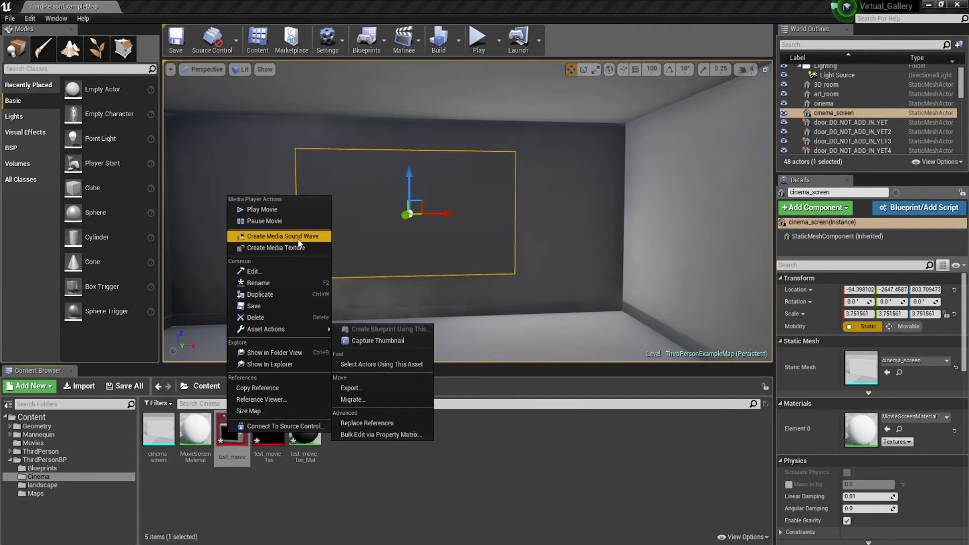
left_click(282, 236)
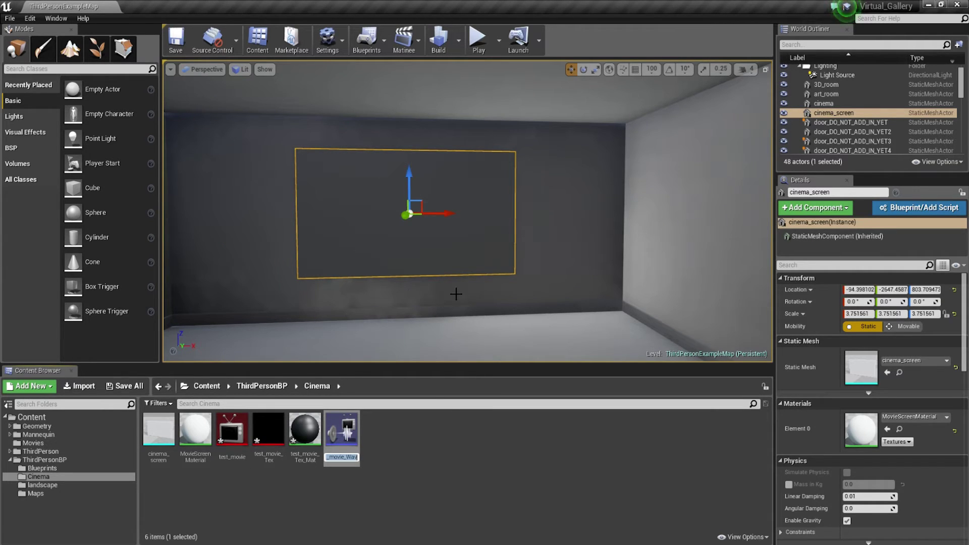
right_click_drag(437, 304, 387, 321)
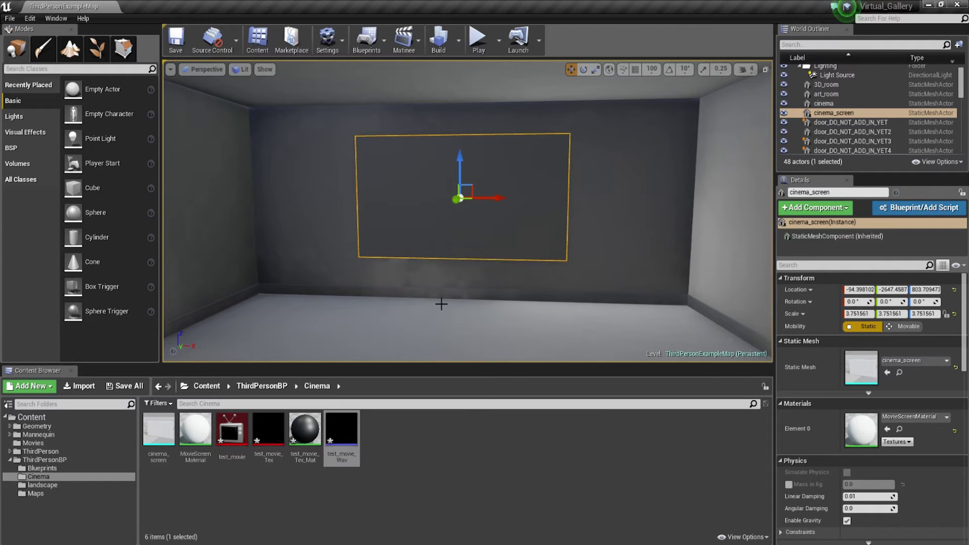
key("ctrl+shift+s")
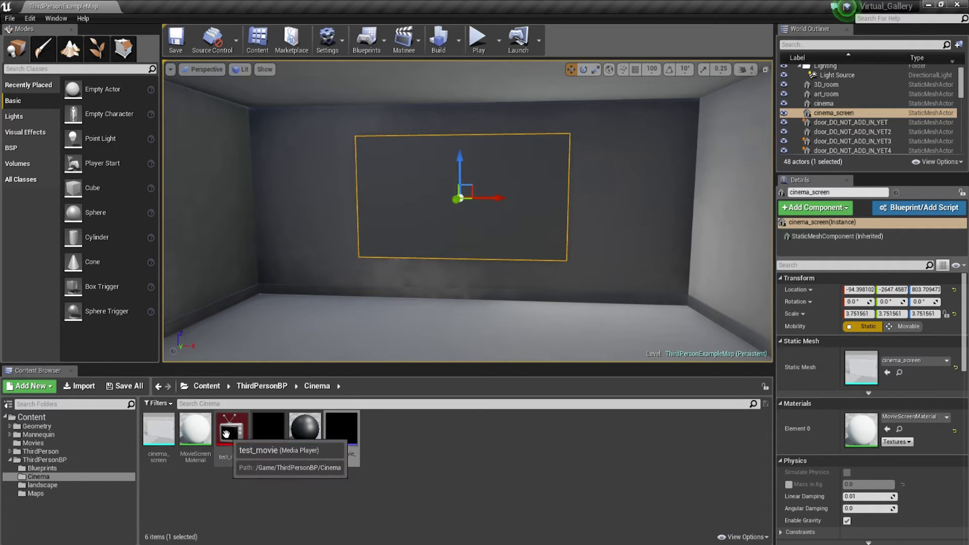
Step: Preview the test_movie media player, pause playback, and check that its source path points into the project's Content\Movies folder
double_click(232, 432)
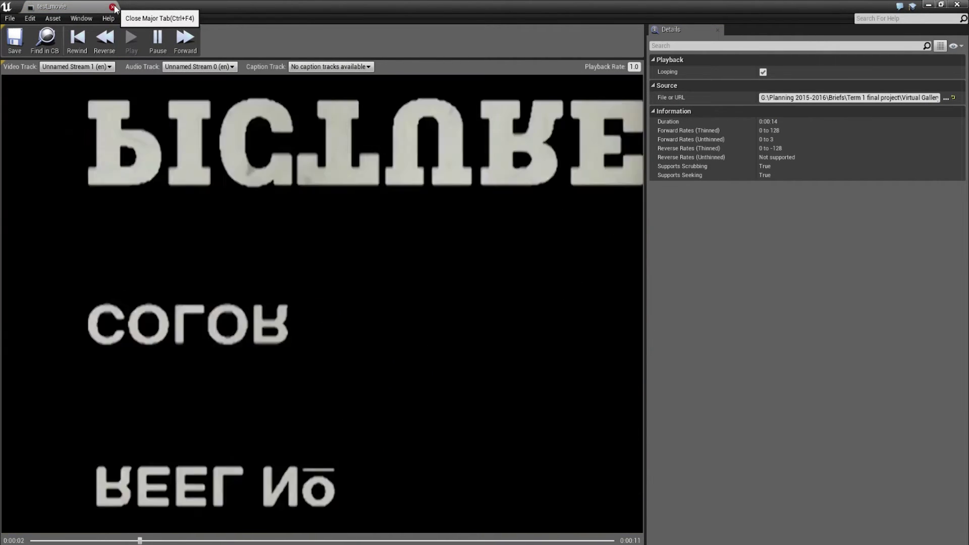
left_click(114, 7)
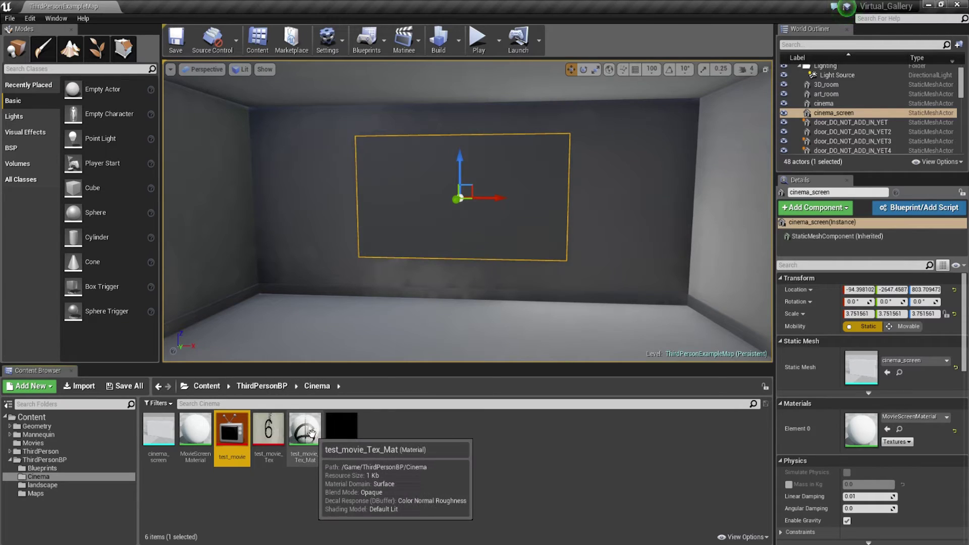
double_click(232, 432)
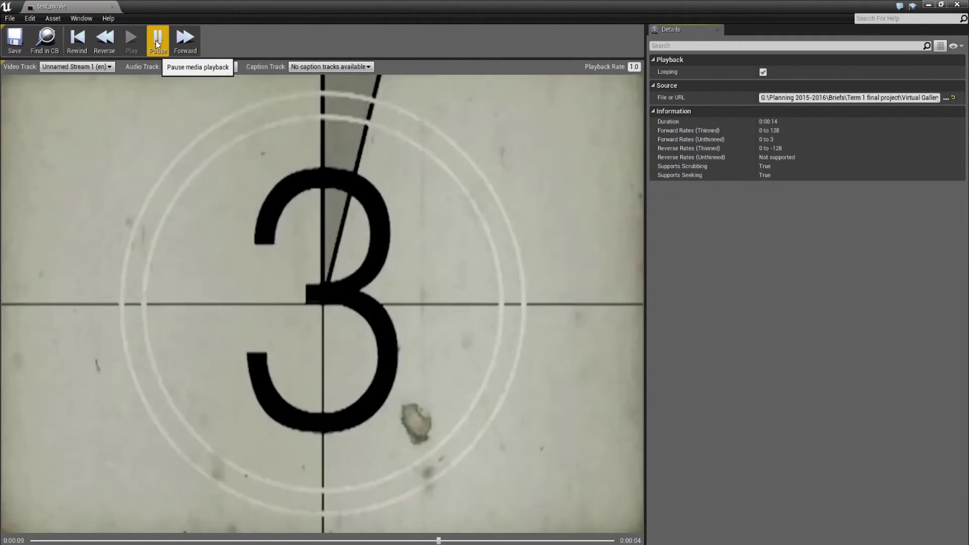
left_click(158, 40)
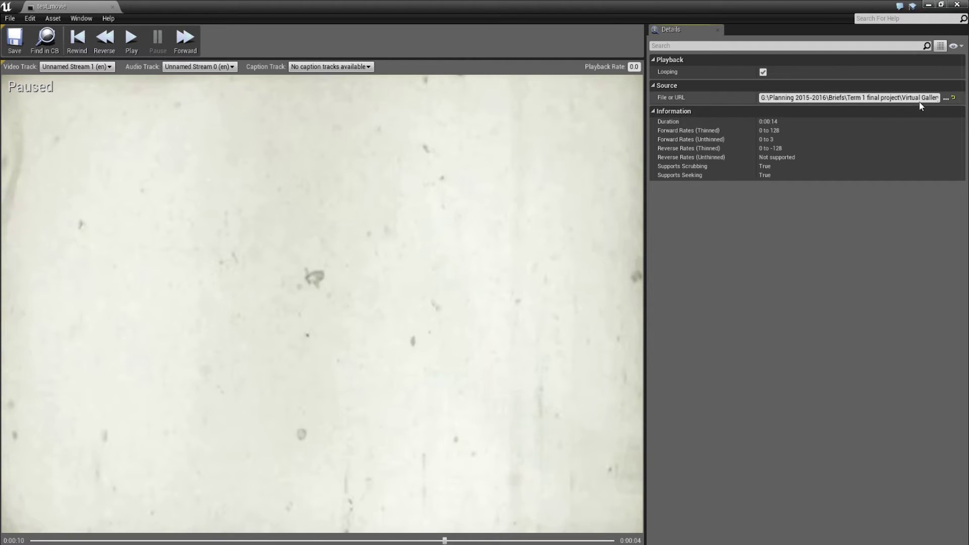
left_click(897, 98)
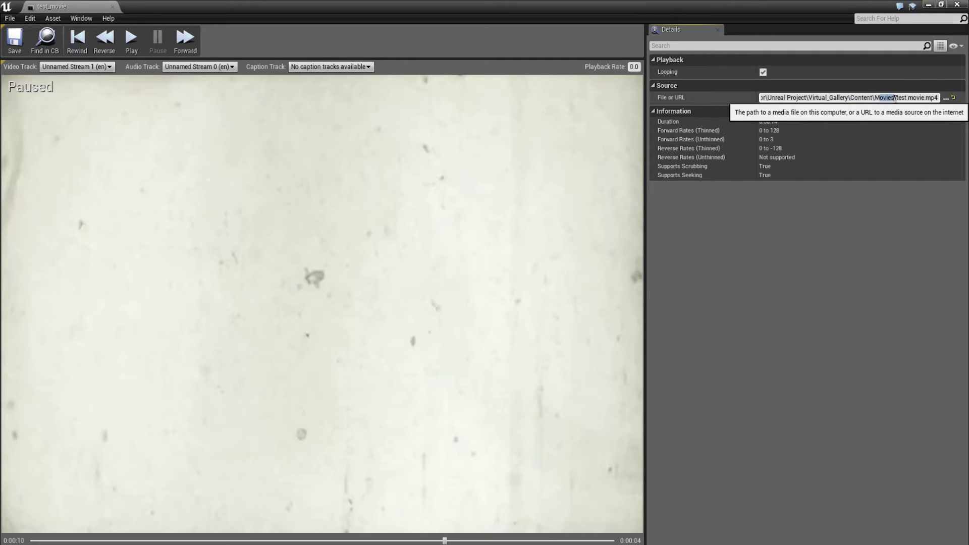
double_click(863, 98)
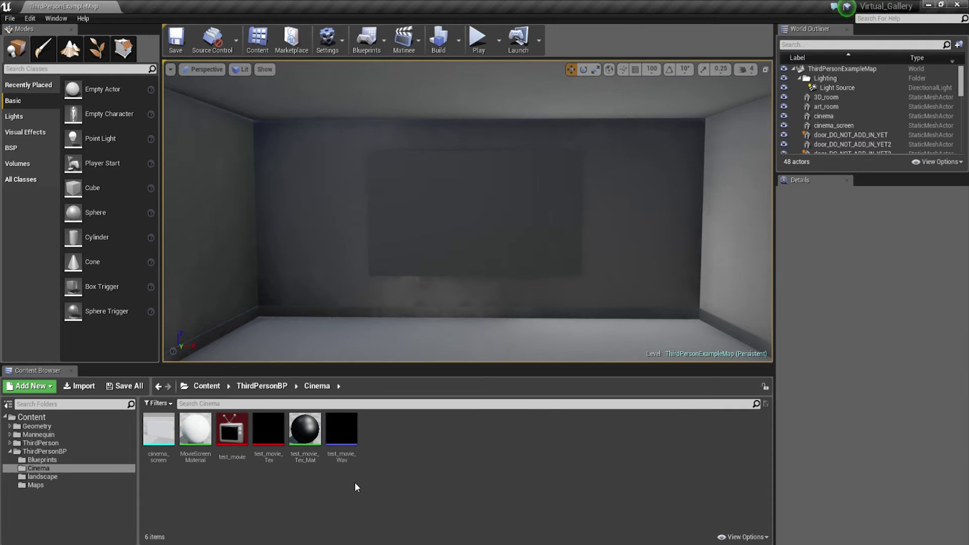
Step: Assign test_movie_Tex_Mat to the cinema_screen mesh as its Element 0 material and save the level
right_click_drag(500, 293, 480, 315)
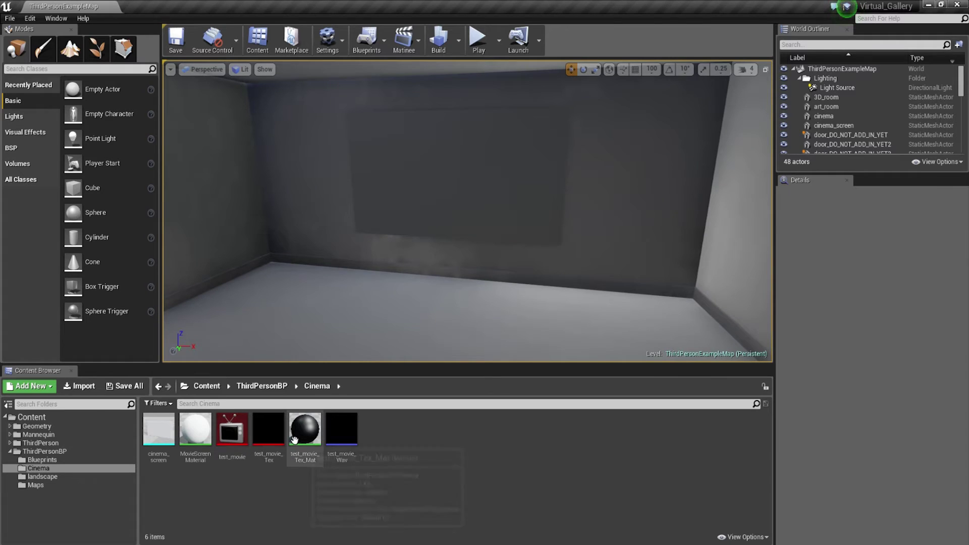
left_click(460, 174)
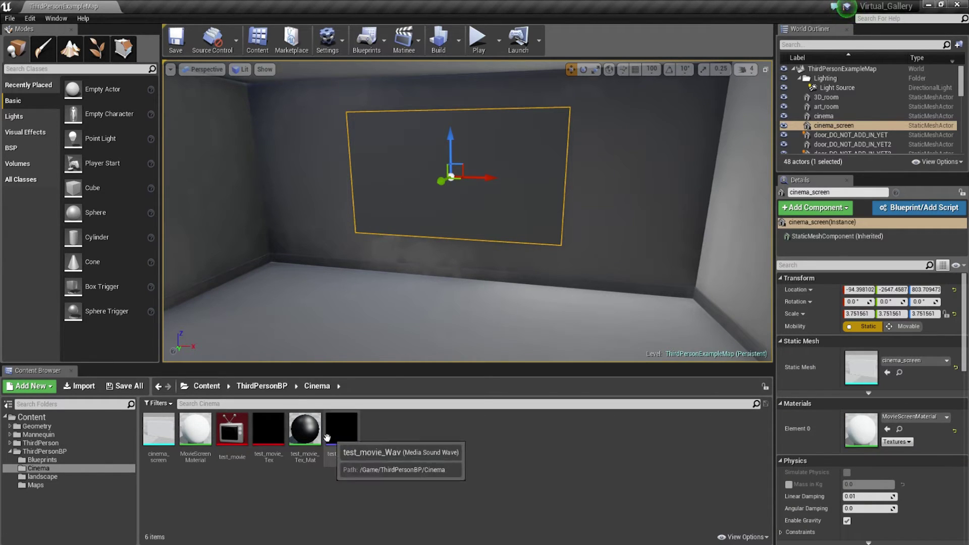
left_click_drag(300, 438, 861, 436)
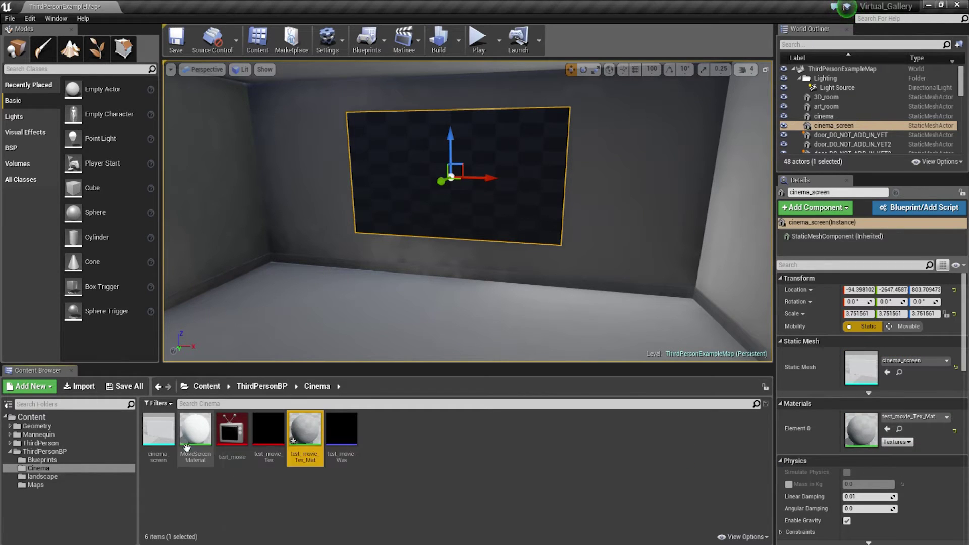
right_click_drag(300, 197, 310, 188)
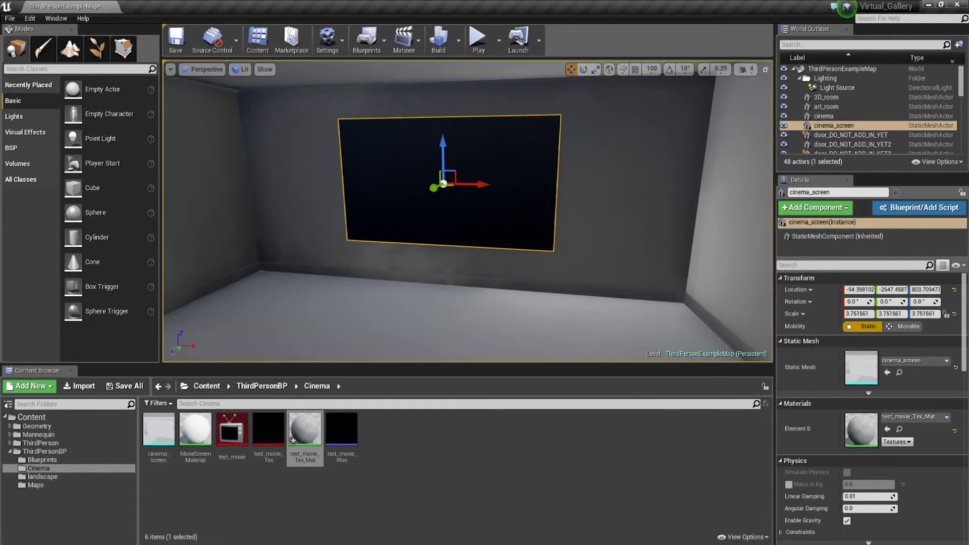
key("ctrl+s")
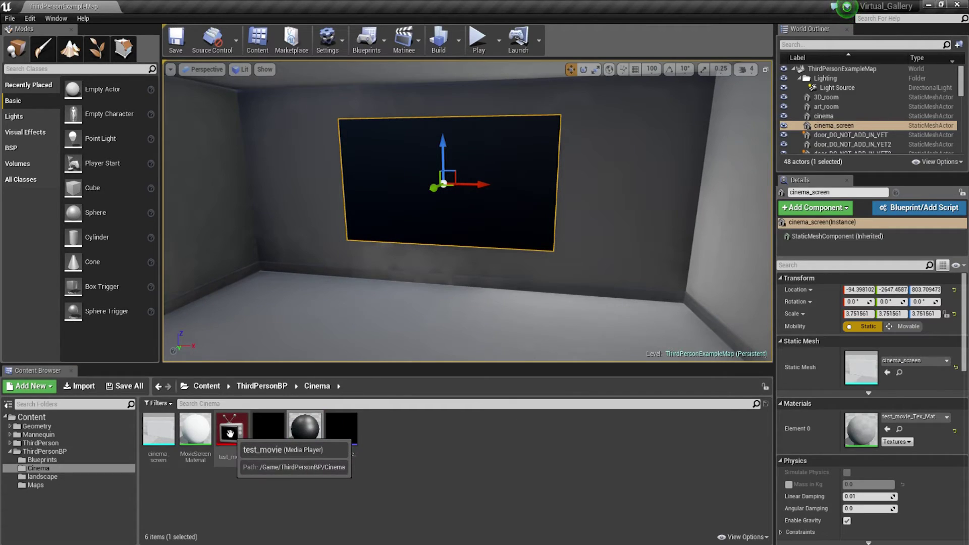
Step: Start playback of the test_movie media player and close its editor
double_click(232, 432)
left_click(128, 38)
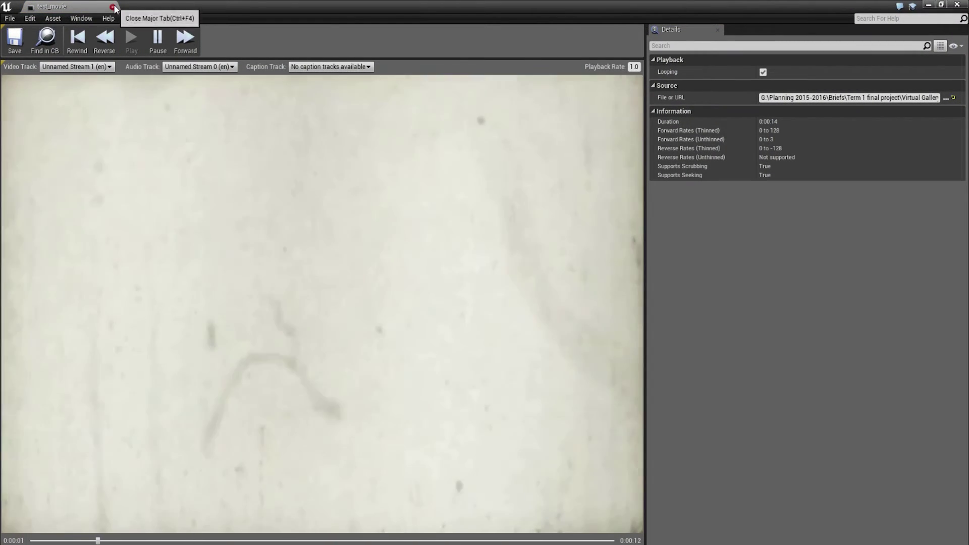
left_click(114, 8)
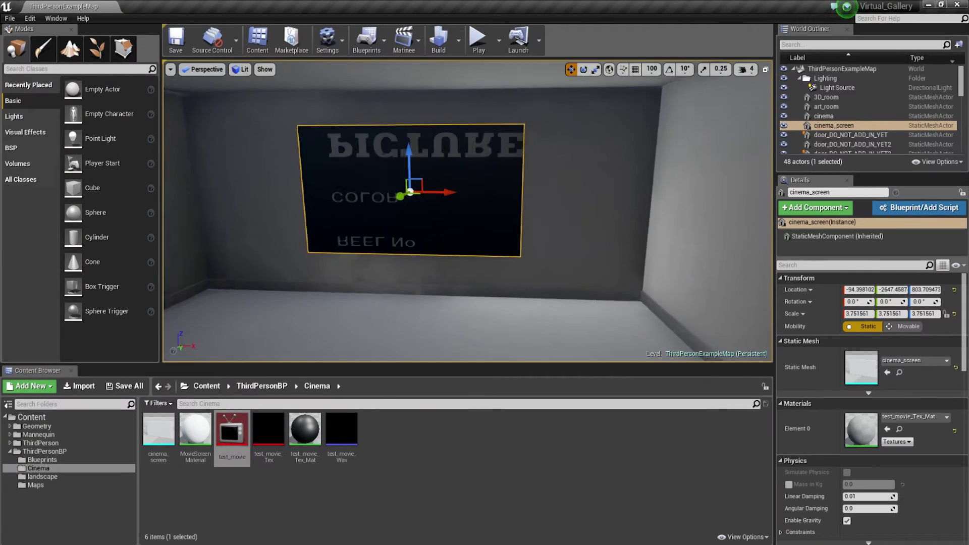
Step: Examine the movie's brightness and orientation on the cinema screen, and compare it with the test_movie media player's preview
right_click_drag(416, 298, 423, 265)
left_click(635, 230)
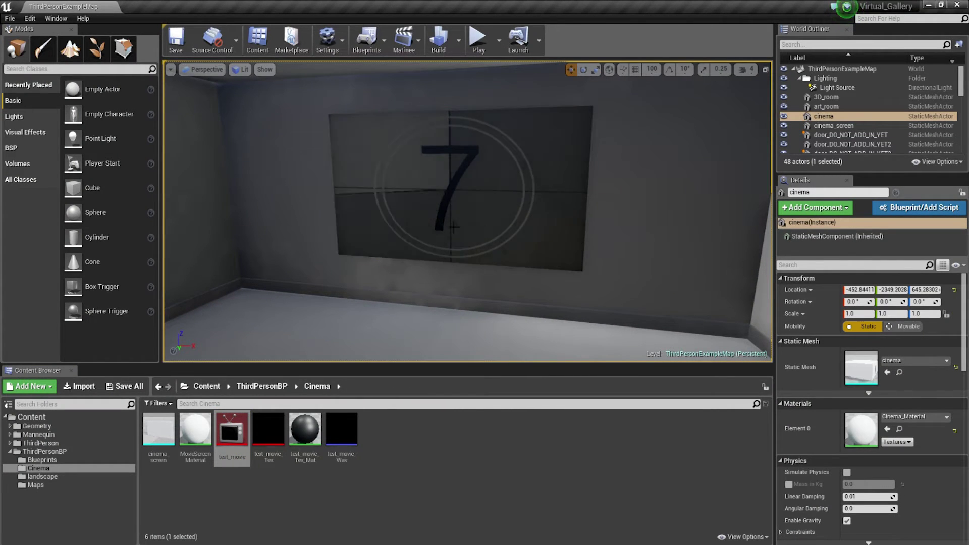
right_click_drag(388, 216, 382, 217)
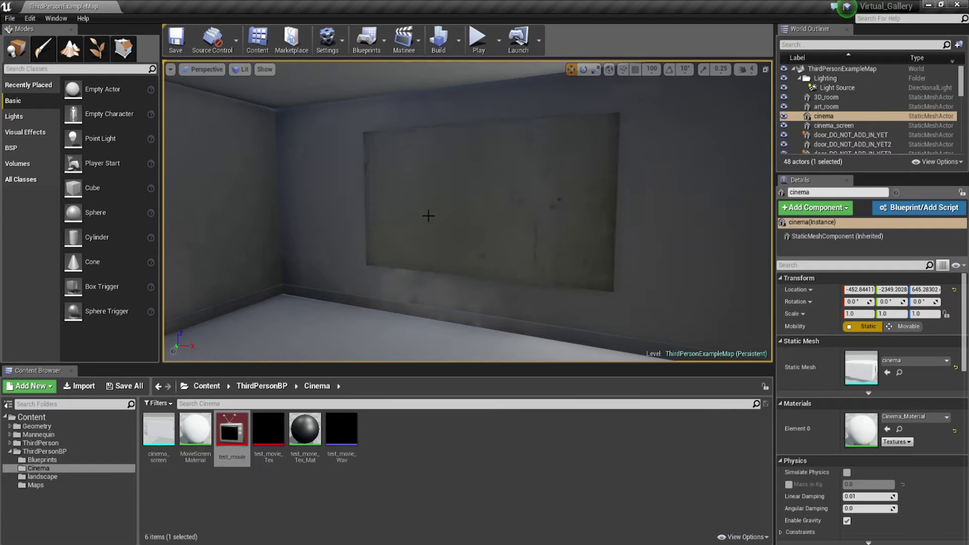
right_click_drag(429, 216, 444, 217)
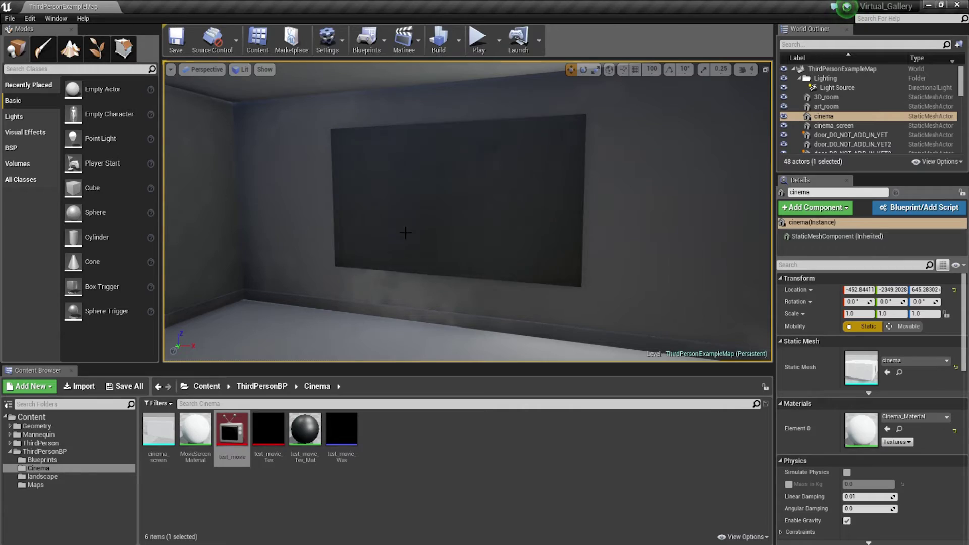
key("e")
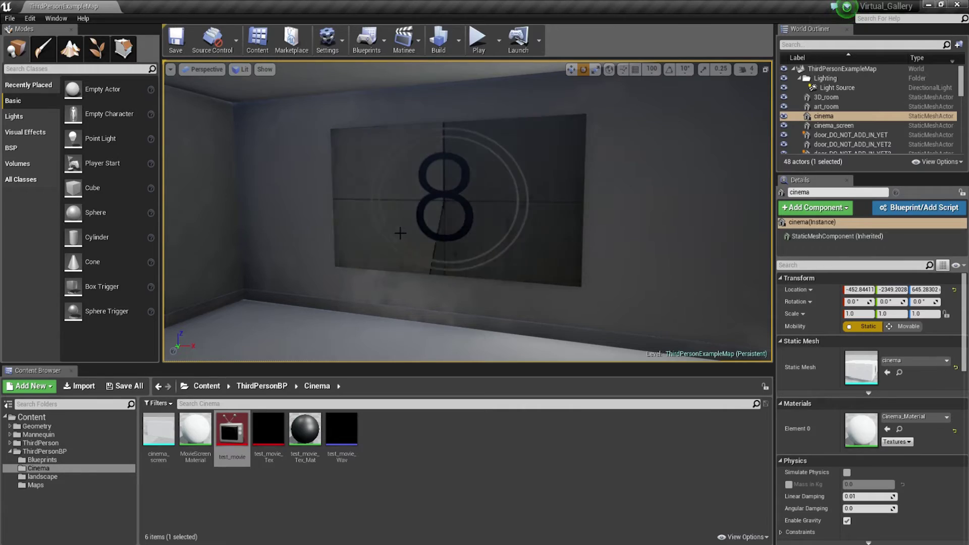
double_click(232, 432)
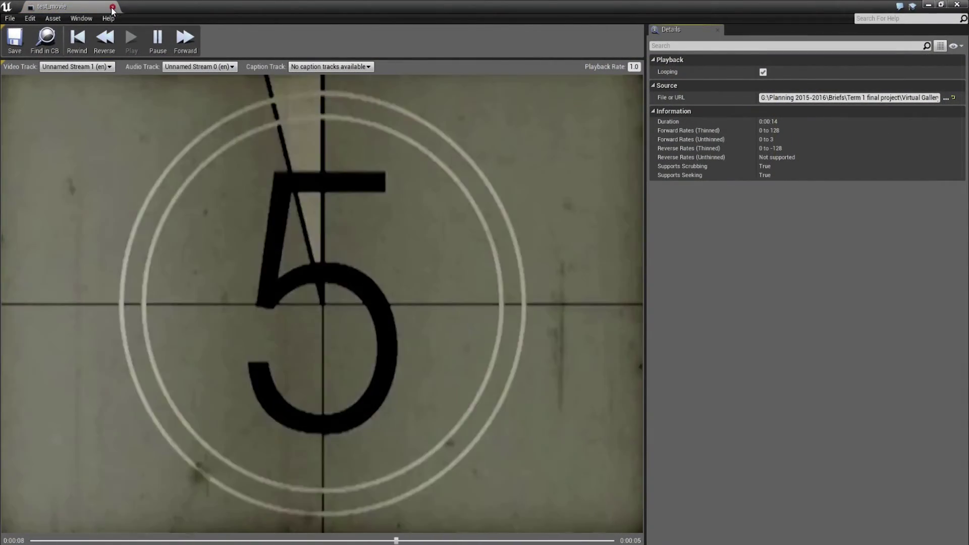
left_click(113, 8)
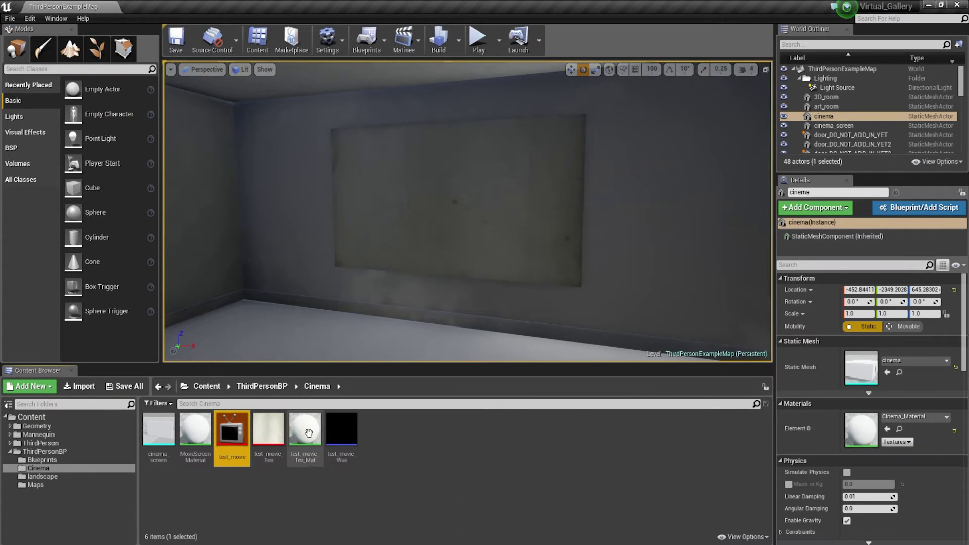
Step: Connect the Texture Sample's colour output to Emissive Color in test_movie_Tex_Mat, then save and close the material
double_click(310, 435)
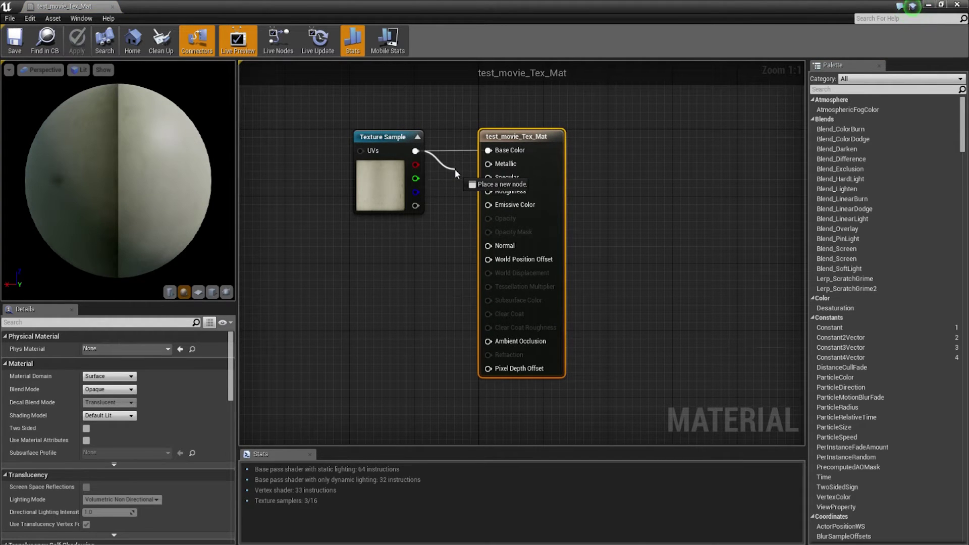
mouse_move(454, 168)
left_mouse_down()
mouse_move(402, 144)
mouse_move(466, 165)
left_mouse_up()
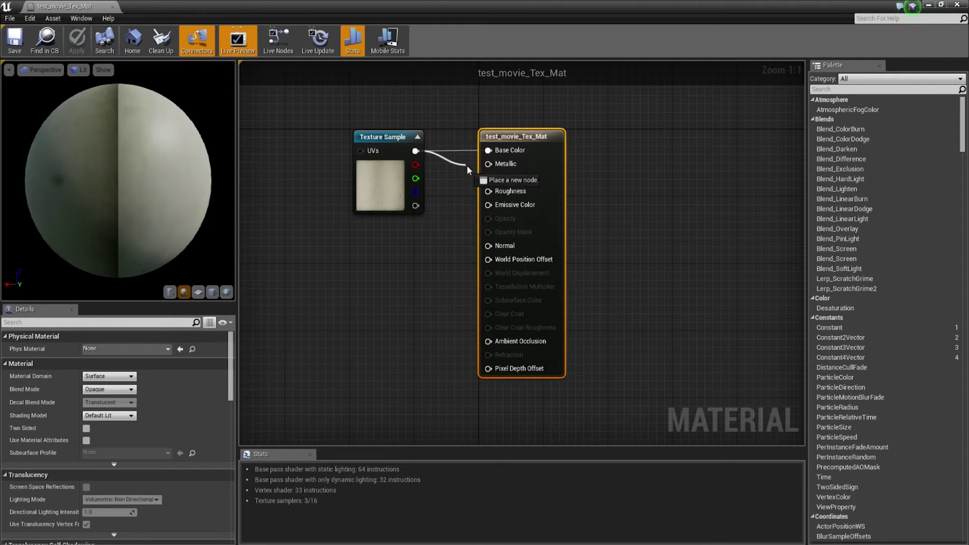
left_click_drag(489, 207, 489, 205)
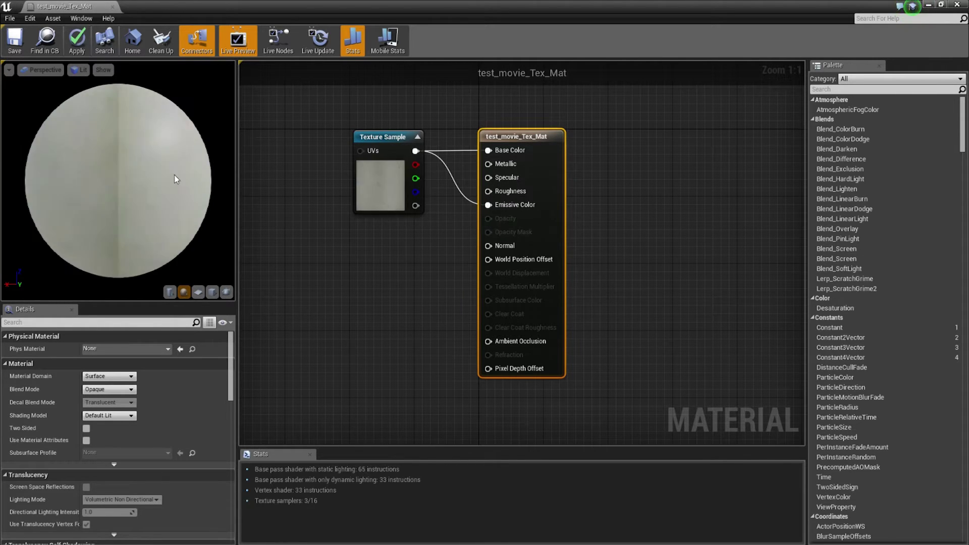
left_click(15, 43)
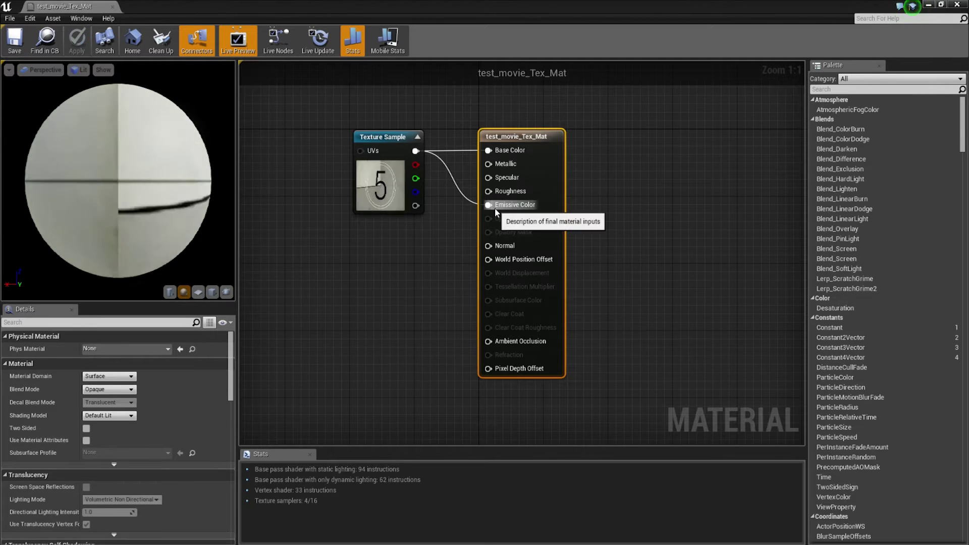
left_click(112, 7)
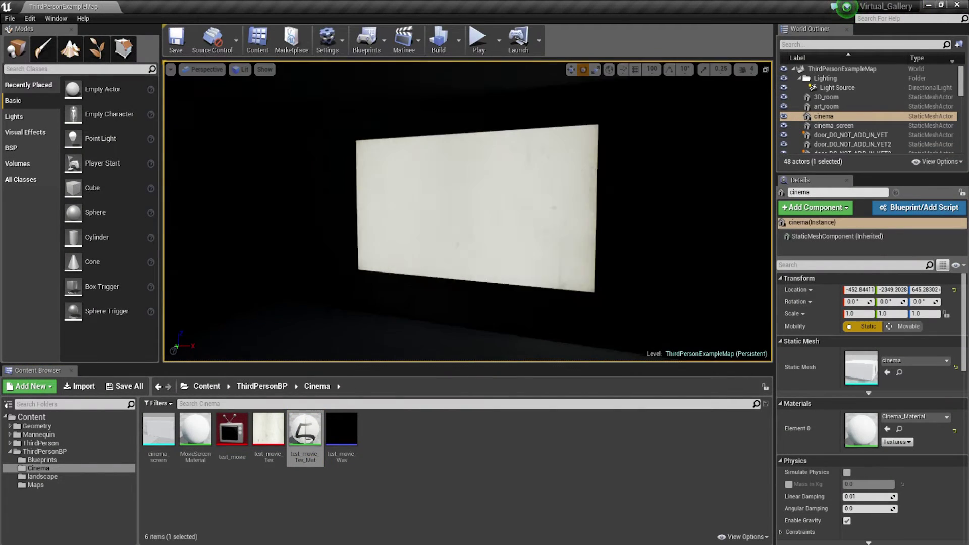
Step: Place a Box Trigger on the floor in front of the cinema screen and stretch its Y box extent to about 210
left_click_drag(468, 211, 452, 182)
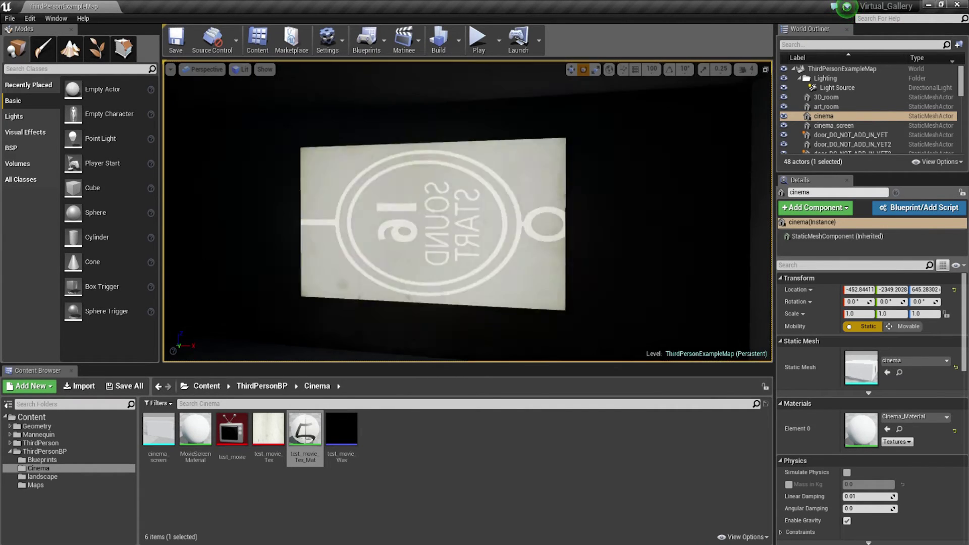
right_click_drag(468, 211, 401, 253)
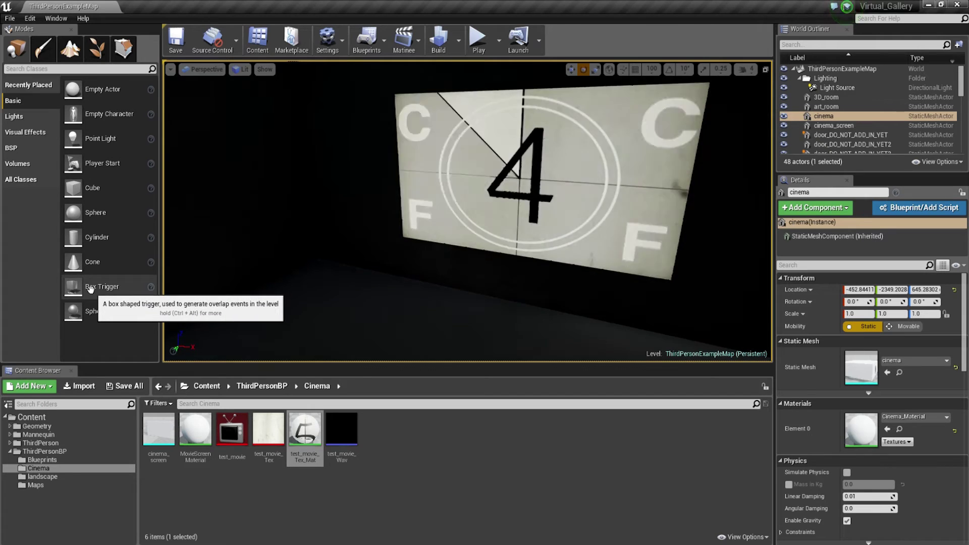
left_click_drag(90, 288, 455, 333)
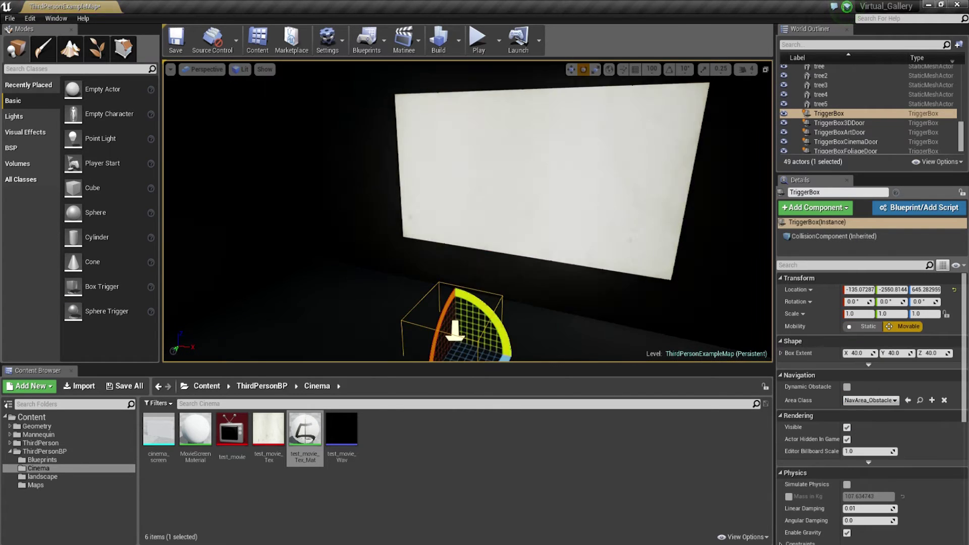
scroll(454, 333, "down", 5)
key("r")
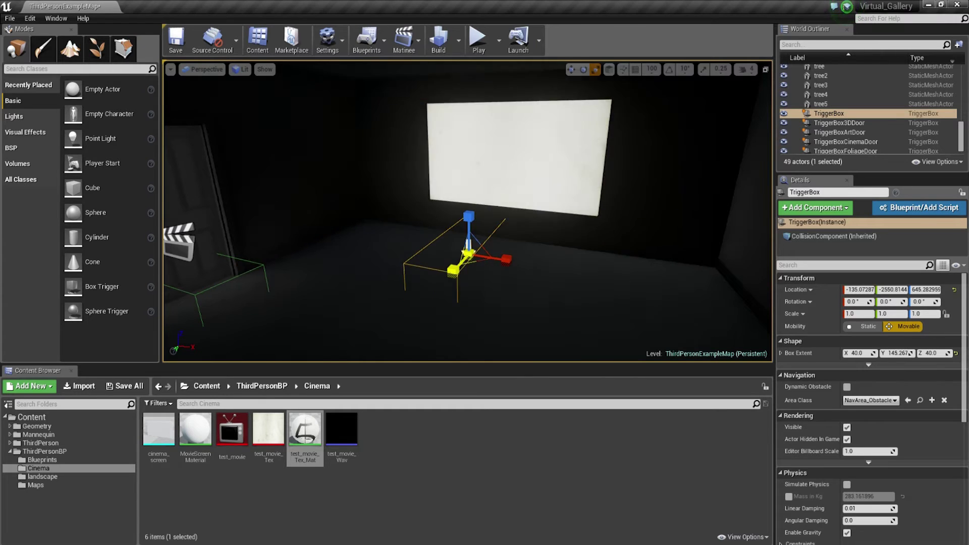
left_click_drag(453, 270, 456, 264)
Step: Move the new trigger box along Y away from the cinema screen to about -2206
key("w")
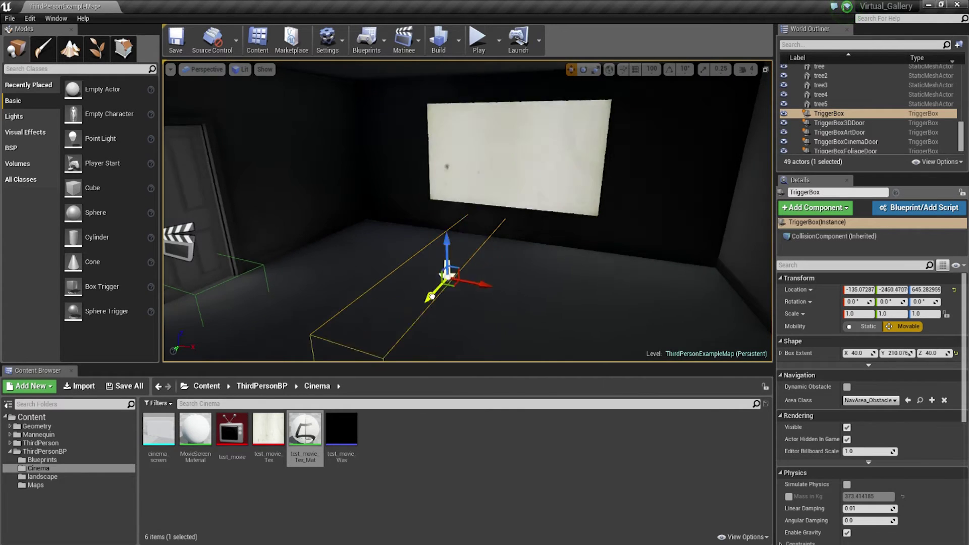
left_click_drag(432, 297, 323, 353)
right_click_drag(323, 354, 348, 328)
key("w")
key("e")
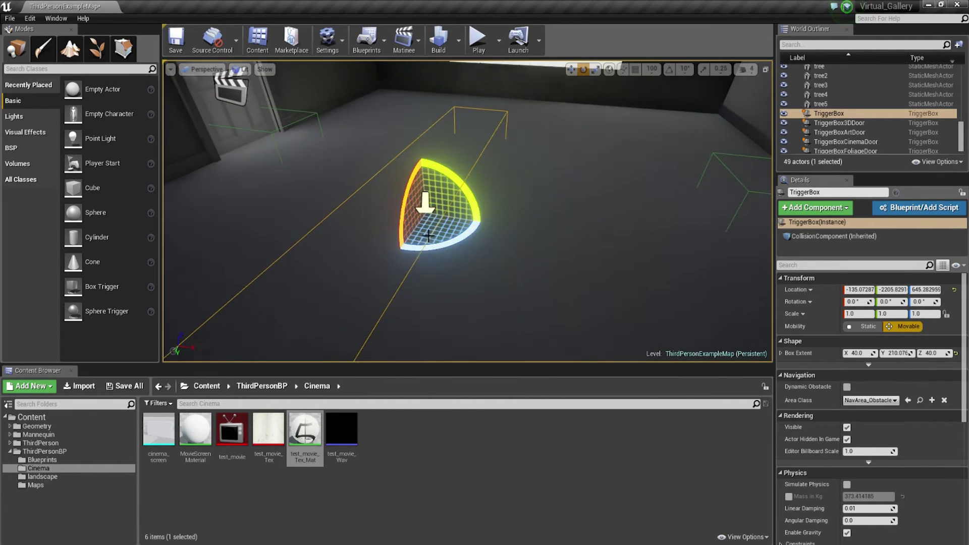
Step: Enlarge the trigger box's extent to about 327 × 361 × 97 and position it at about X -83, Y -2305, Z 745
left_click_drag(444, 224, 451, 222)
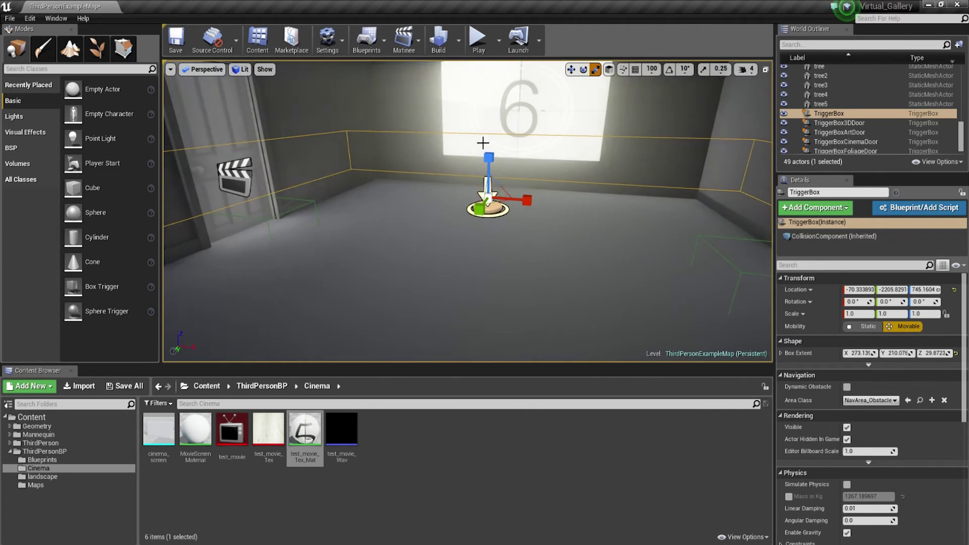
left_click_drag(488, 158, 488, 119)
left_click_drag(480, 208, 472, 217)
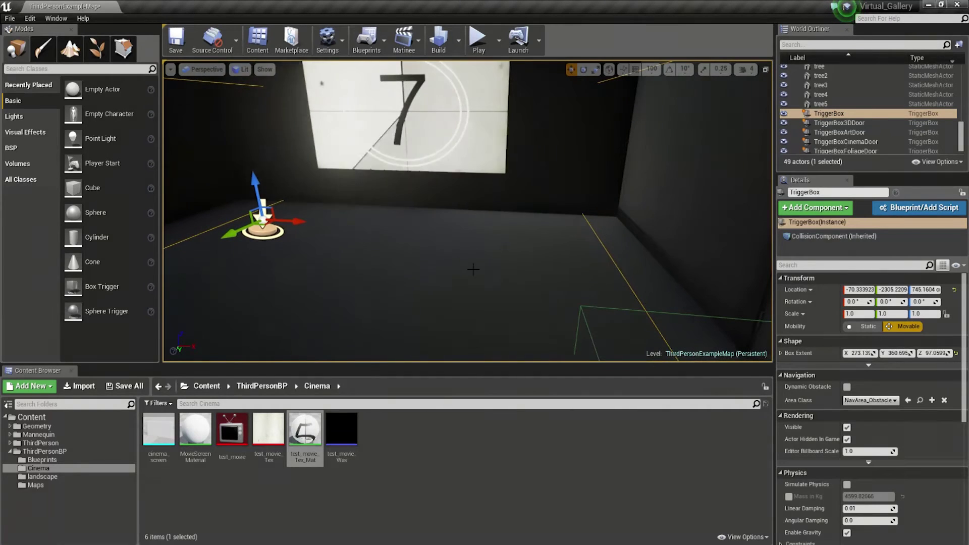
key("e")
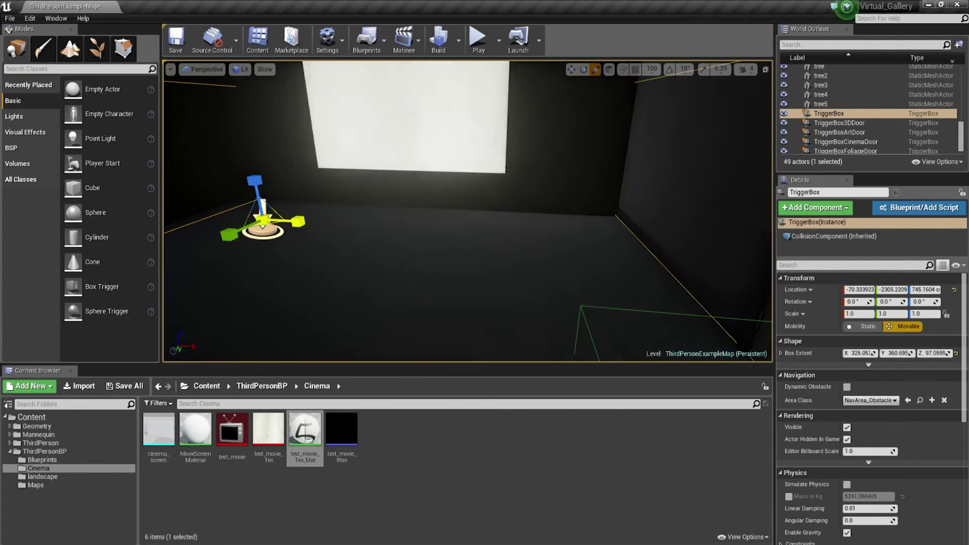
left_click_drag(297, 222, 258, 228)
key("w")
right_click_drag(467, 211, 626, 199)
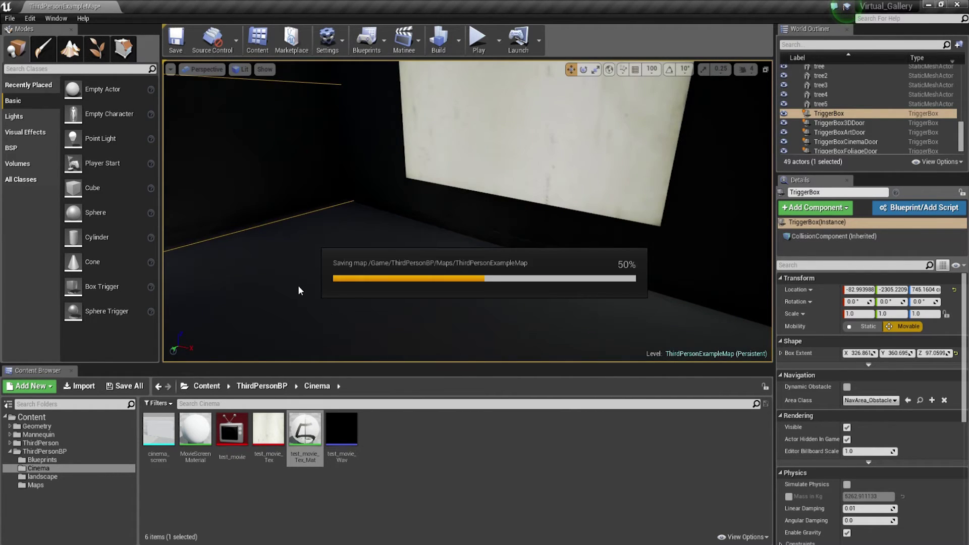
Step: Rename the new trigger box as TriggerBoxCinemaVIdeoPlay and save the map
left_click(862, 115)
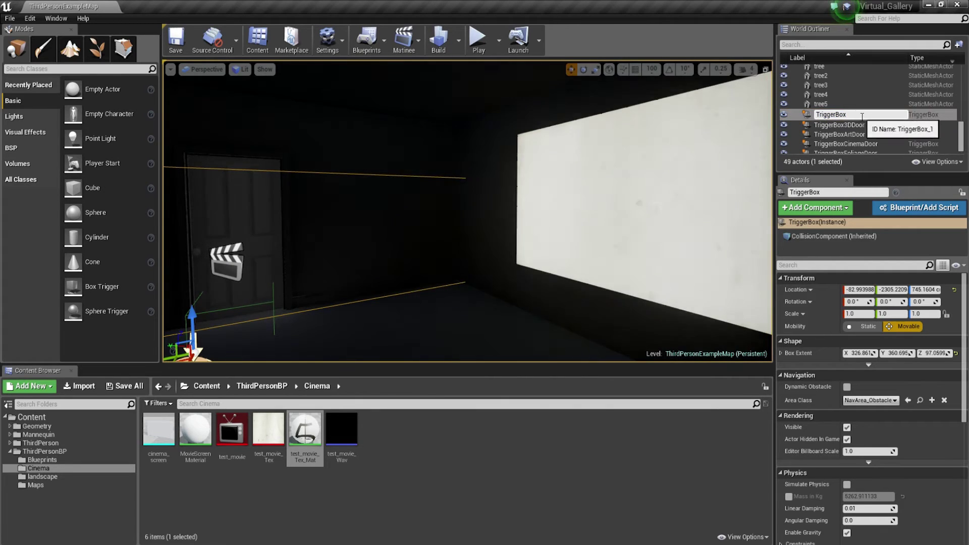
left_click(862, 115)
type("Cinema")
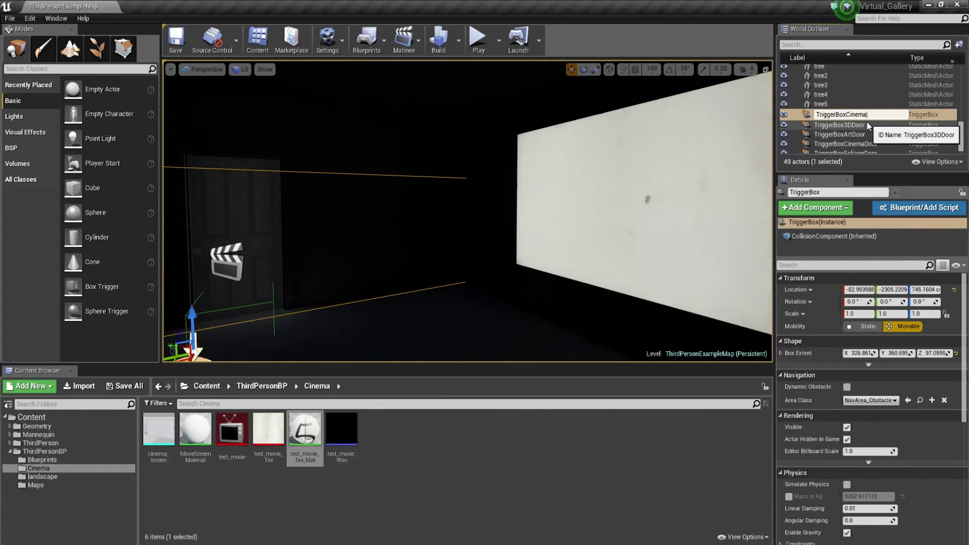
type("VIdeoPlay")
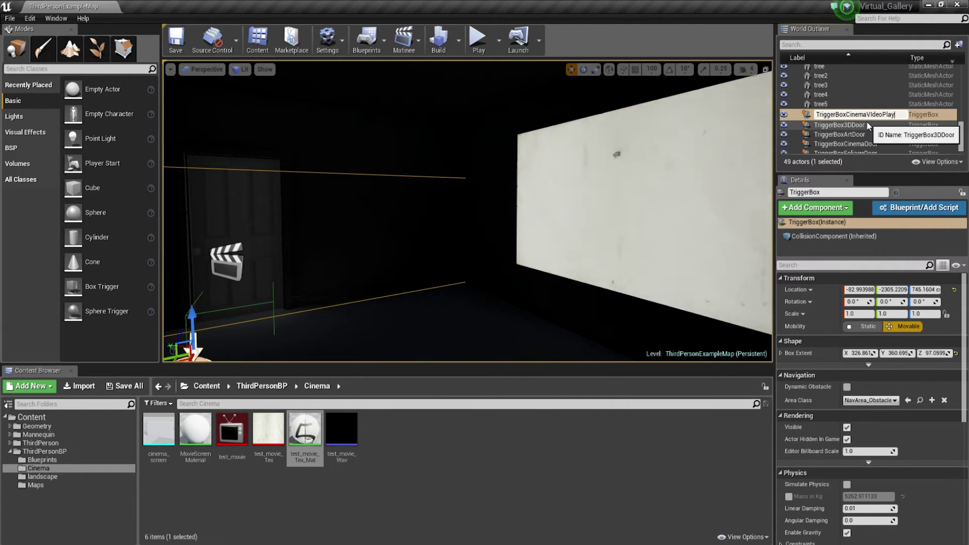
key("Return")
key("ctrl+s")
Step: Open the Level Blueprint of ThirdPersonExampleMap at the door nodes in its event graph
right_click_drag(556, 201, 490, 204)
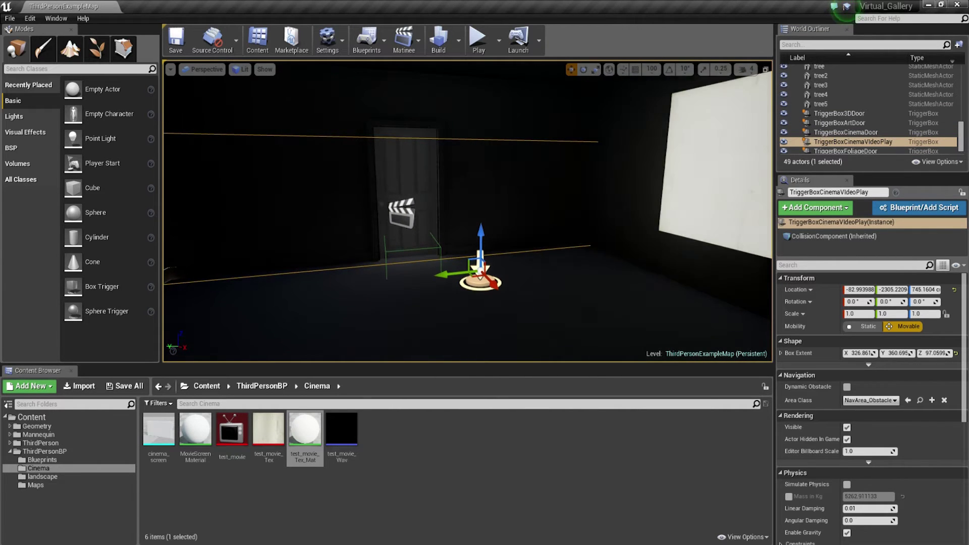
left_click(381, 41)
left_click(407, 129)
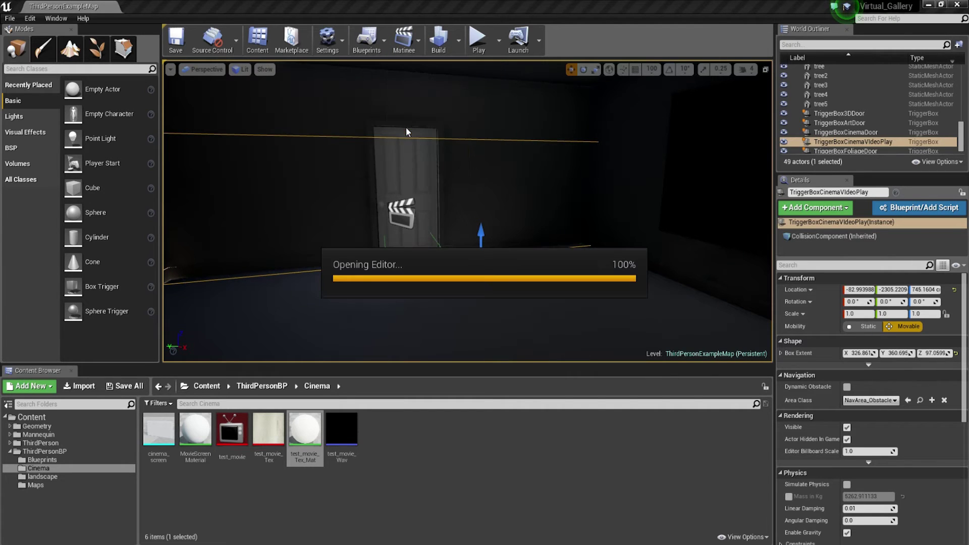
scroll(455, 218, "down", 6)
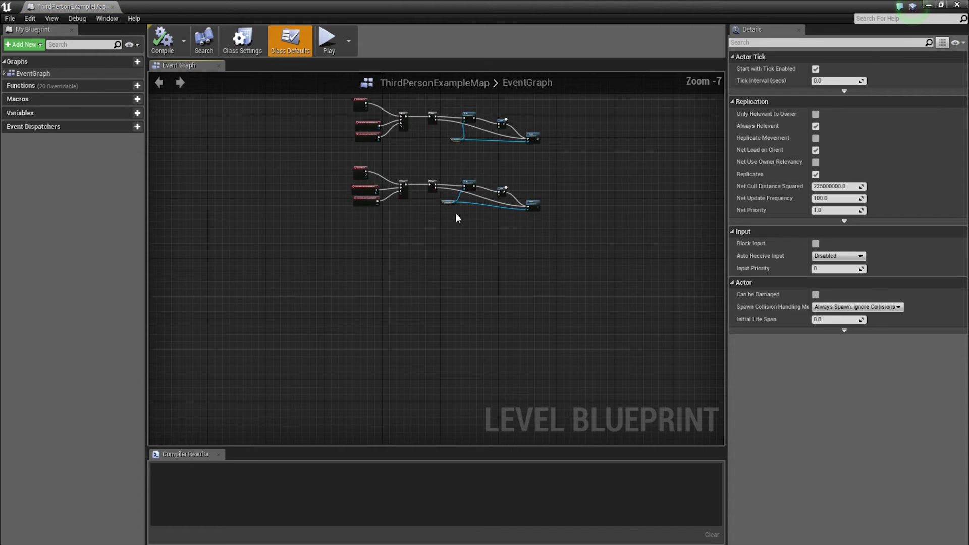
right_click_drag(428, 192, 410, 360)
right_click_drag(386, 191, 380, 258)
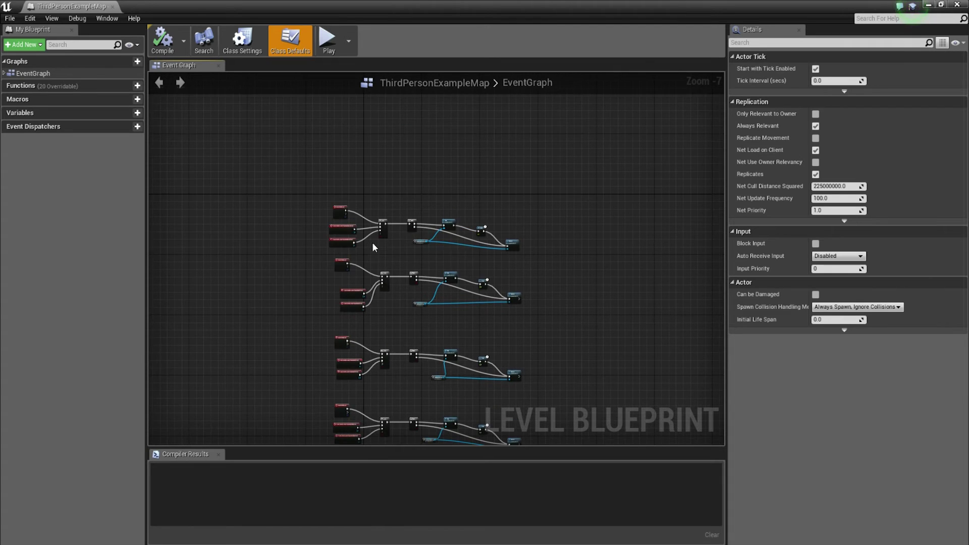
scroll(372, 245, "up", 6)
scroll(341, 261, "down", 4)
Step: Try to wrap only the uppermost door node group in a comment box, and undo it
left_click_drag(239, 139, 475, 239)
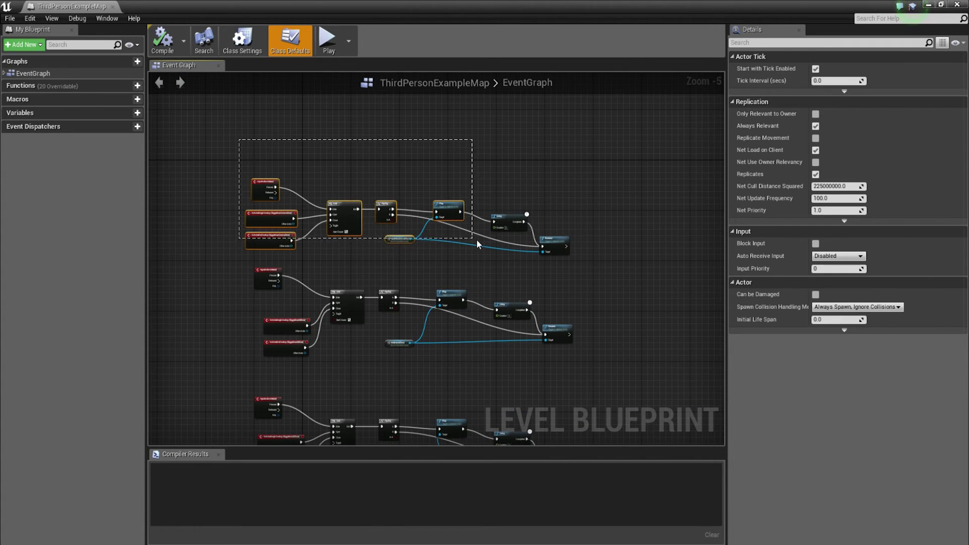
left_click_drag(572, 262, 580, 262)
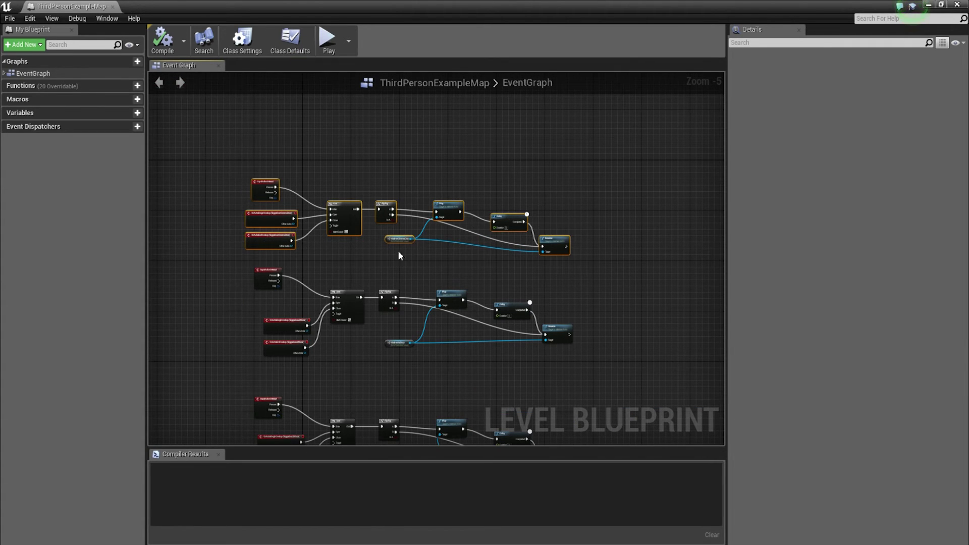
key("c")
scroll(182, 181, "up", 4)
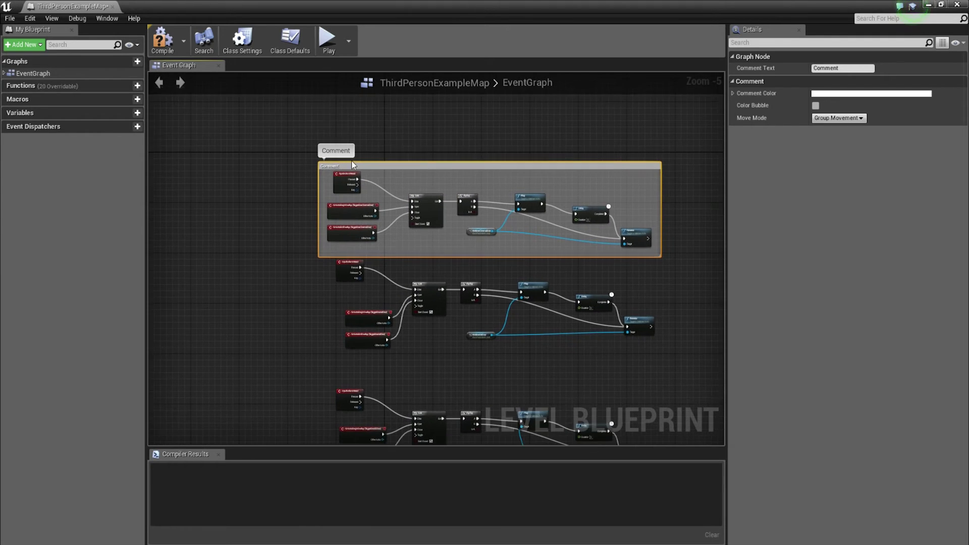
scroll(347, 175, "down", 4)
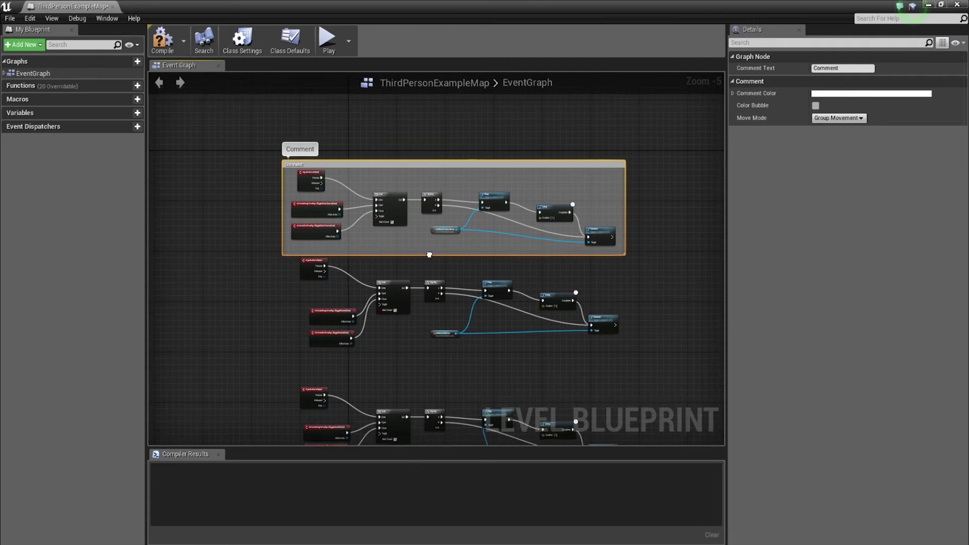
scroll(431, 183, "down", 2)
key("ctrl+z")
scroll(423, 221, "down", 2)
key("ctrl+z")
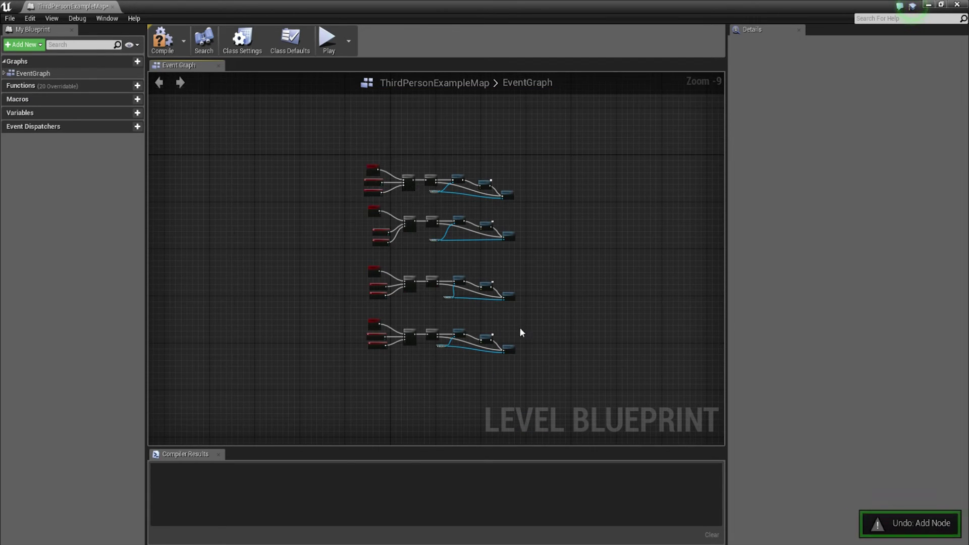
Step: Wrap all the door node groups in one comment box titled "Door Blueprints" and save
left_click_drag(543, 342, 345, 130)
key("c")
scroll(385, 163, "up", 9)
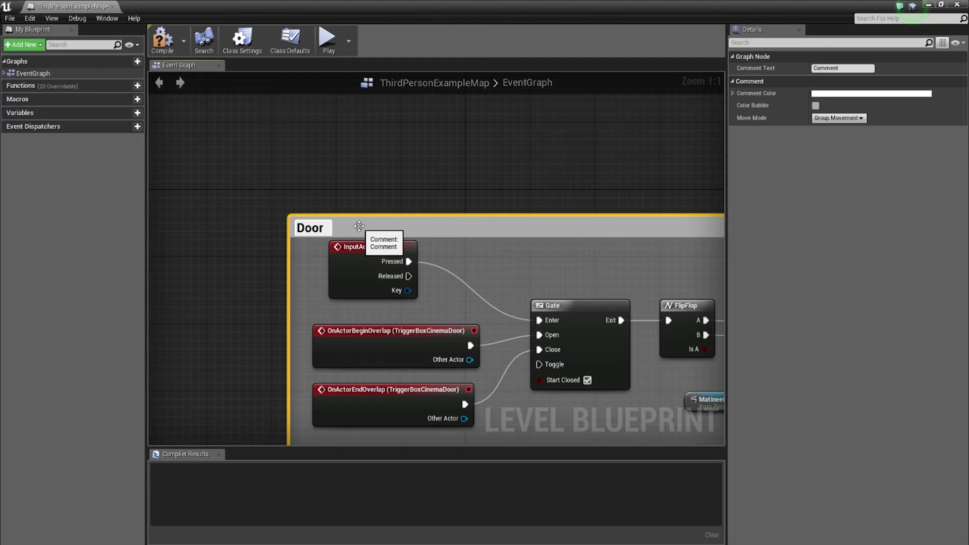
type("Door Blueprints")
key("Return")
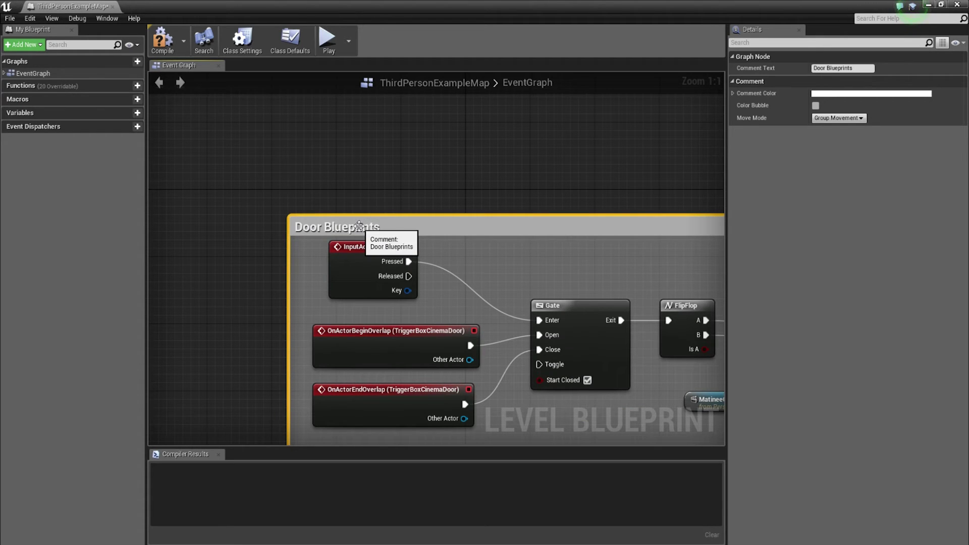
key("ctrl+s")
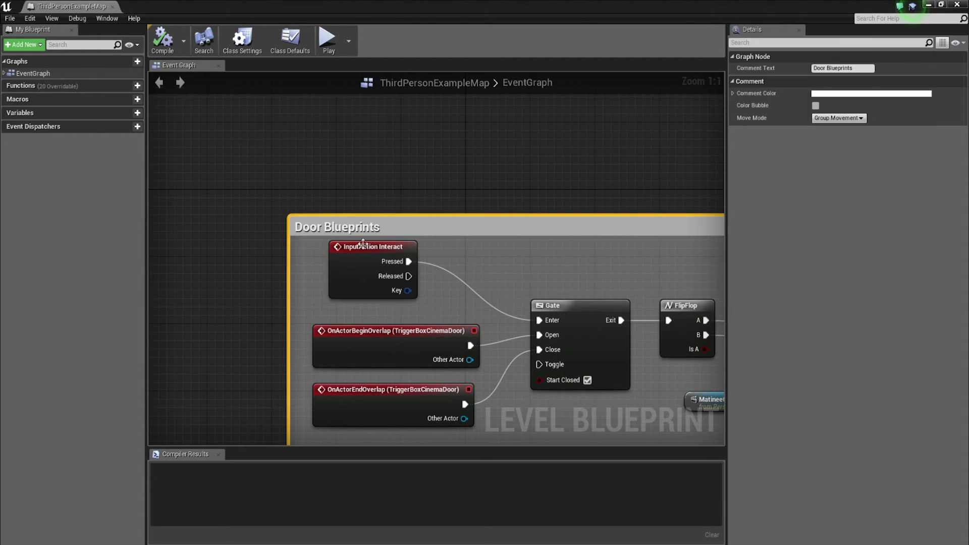
Step: Add an OnActorBeginOverlap event for TriggerBoxCinemaVIdeoPlay in the empty graph area below the Door Blueprints comment
scroll(370, 243, "down", 8)
scroll(363, 295, "up", 4)
scroll(363, 295, "up", 1)
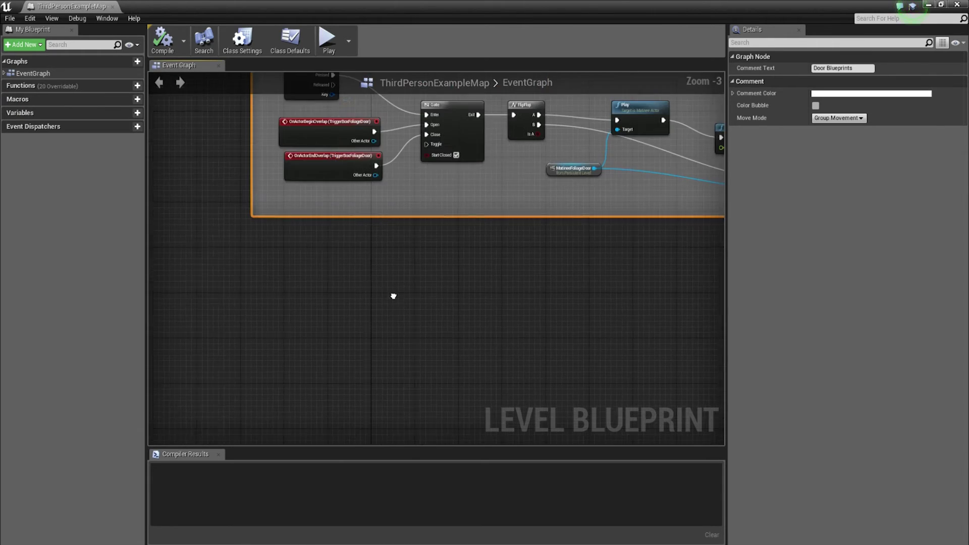
right_click(378, 273)
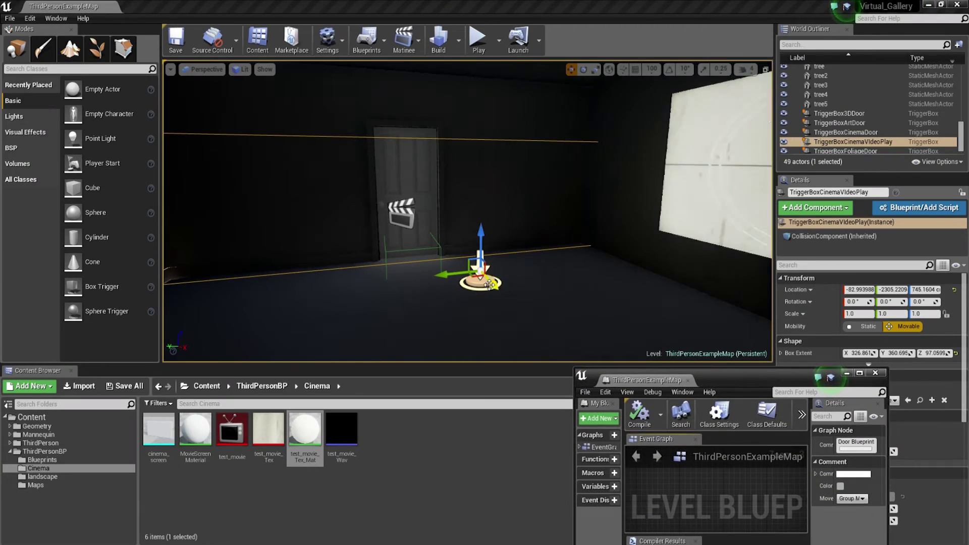
double_click(722, 378)
right_click(199, 228)
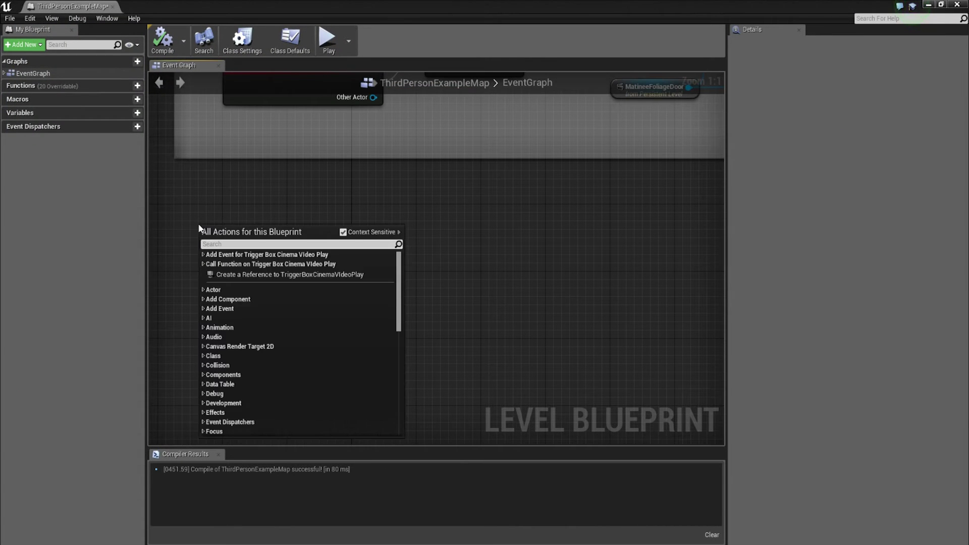
type("begin overlap")
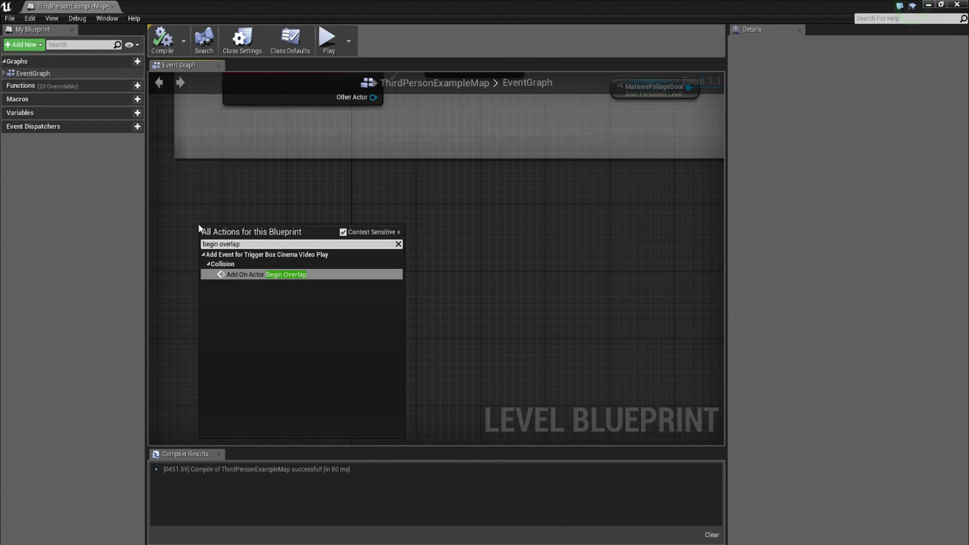
key("Return")
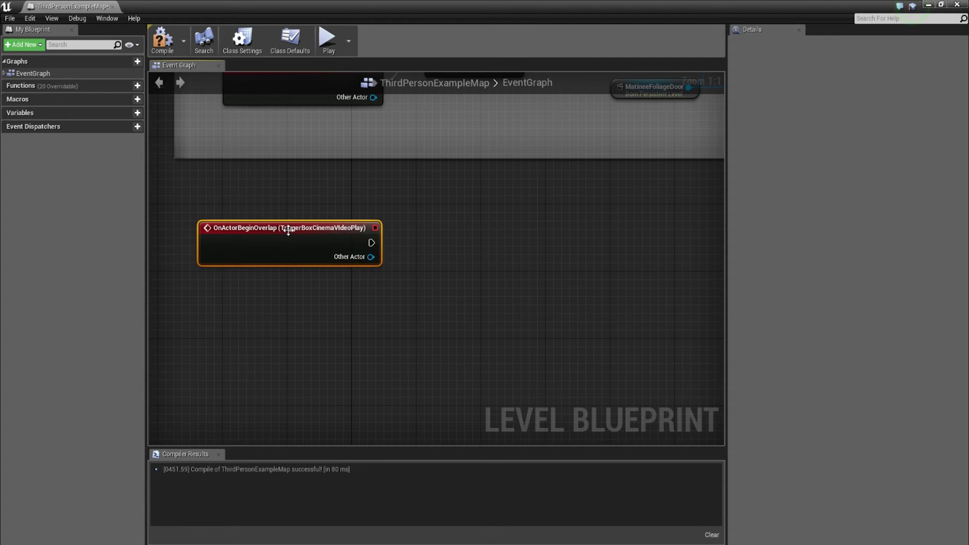
Step: Add an OnActorEndOverlap event for TriggerBoxCinemaVIdeoPlay and move the begin-overlap event down close above it
right_click(201, 308)
type("end o")
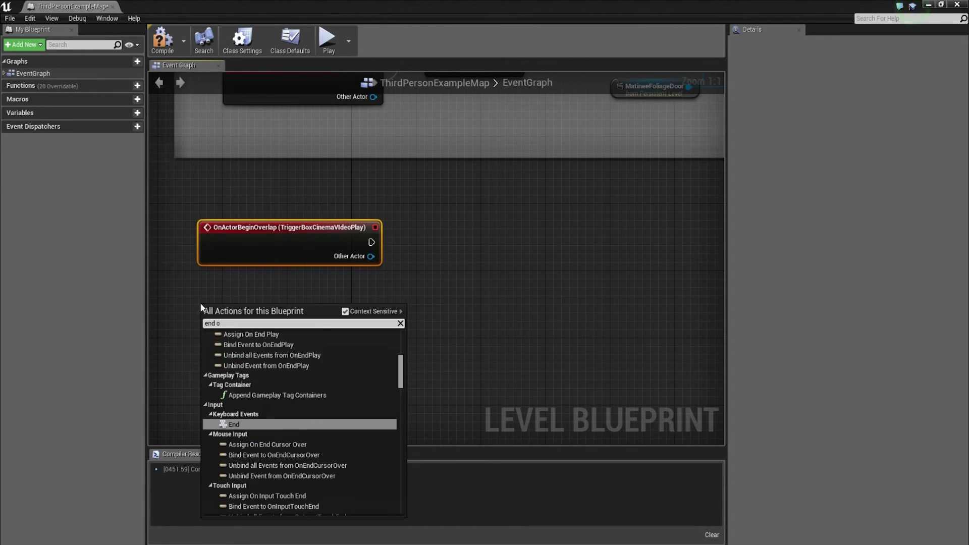
type("verlap")
key("Return")
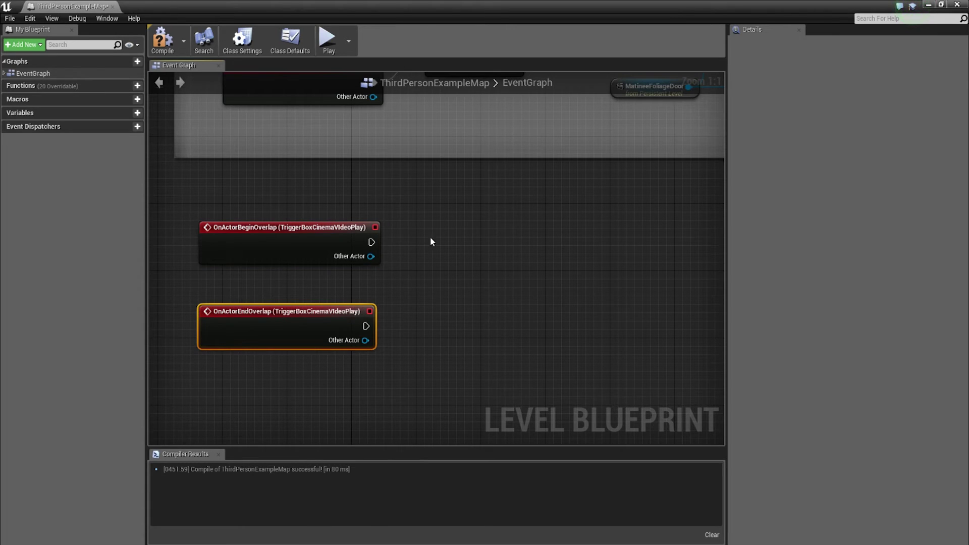
left_click_drag(301, 231, 302, 257)
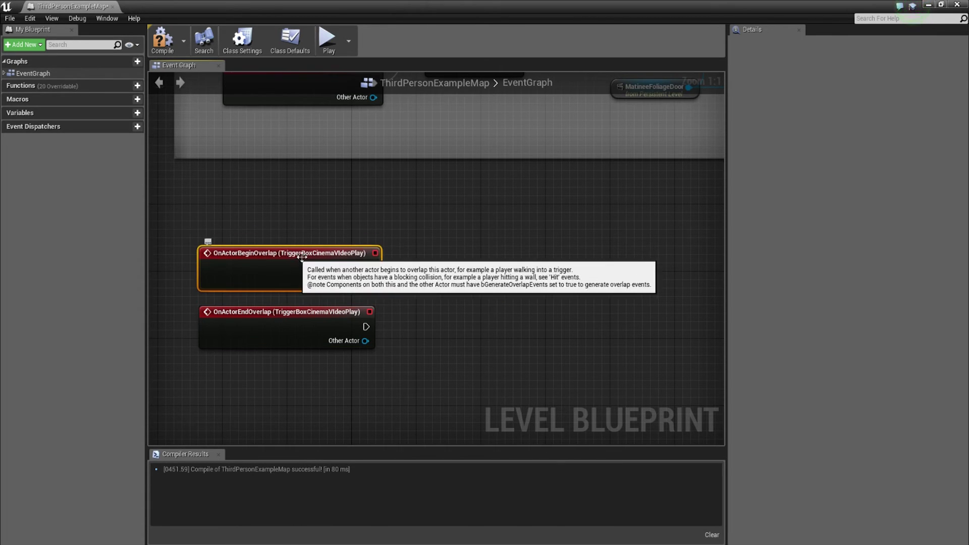
Step: Add a Cast To ThirdPersonCharacter node from the begin-overlap event's Other Actor, align it with the event, and save
left_click_drag(371, 281, 436, 259)
type("c")
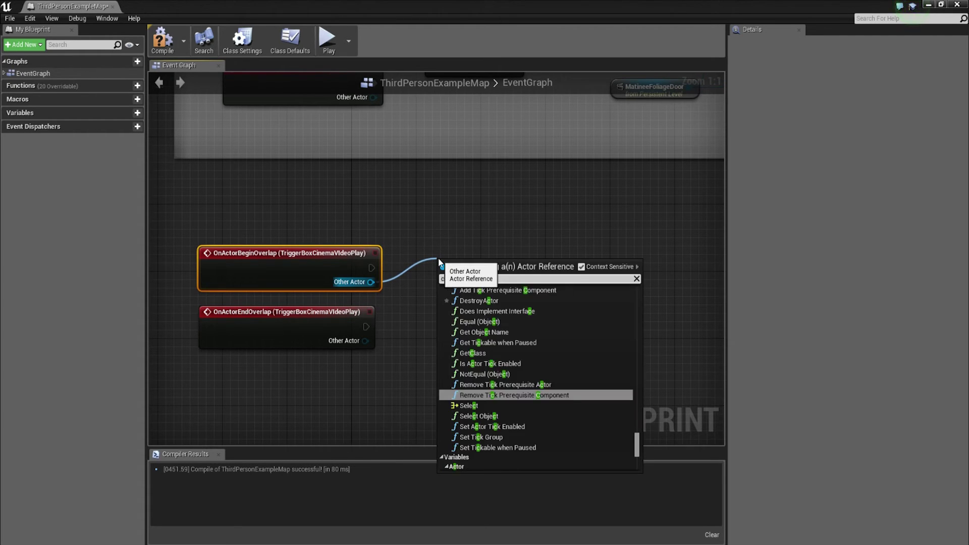
type("ast to th")
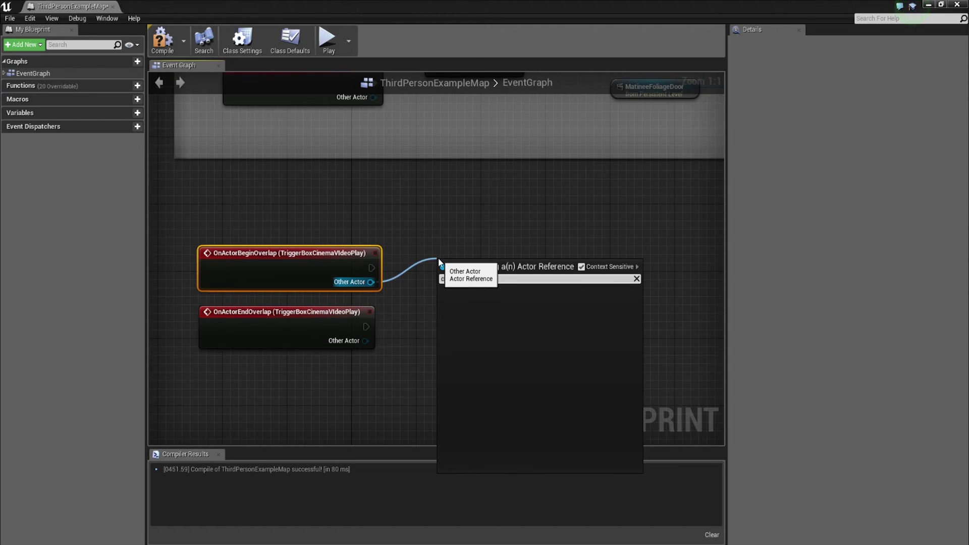
type("f")
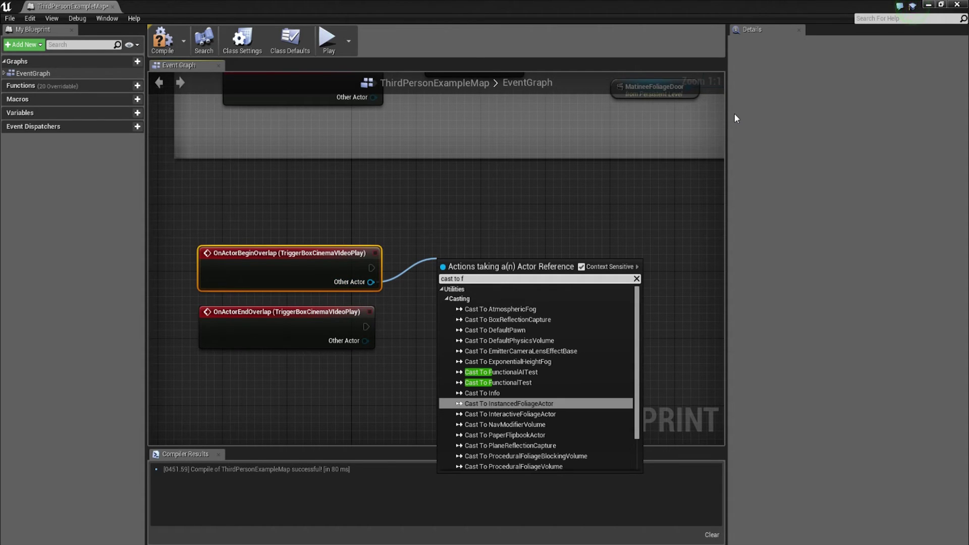
key("BackSpace")
type("third person")
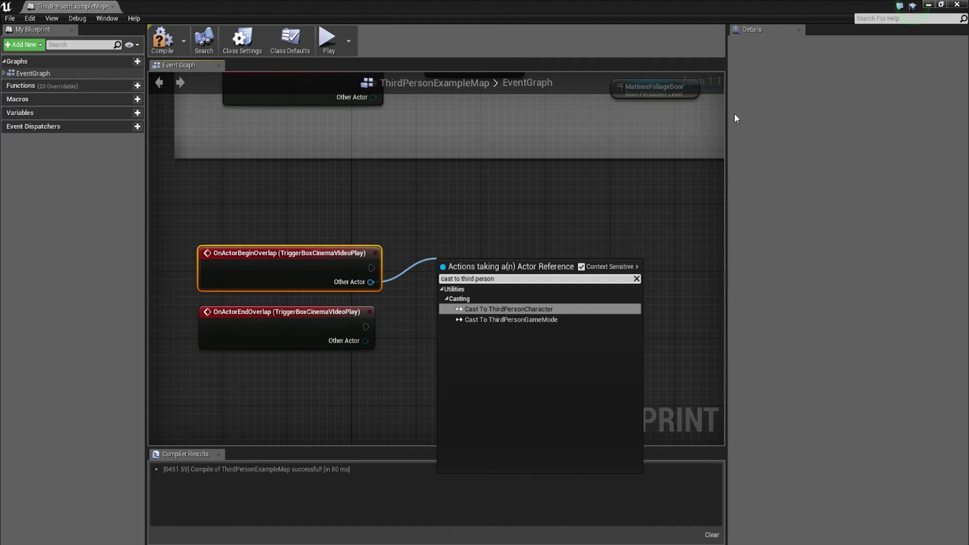
key("Return")
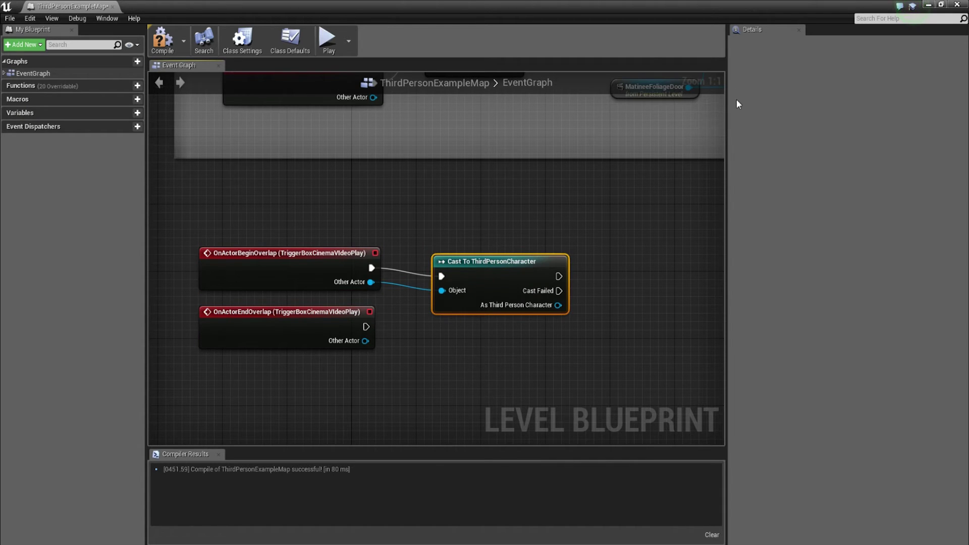
left_click_drag(504, 263, 503, 255)
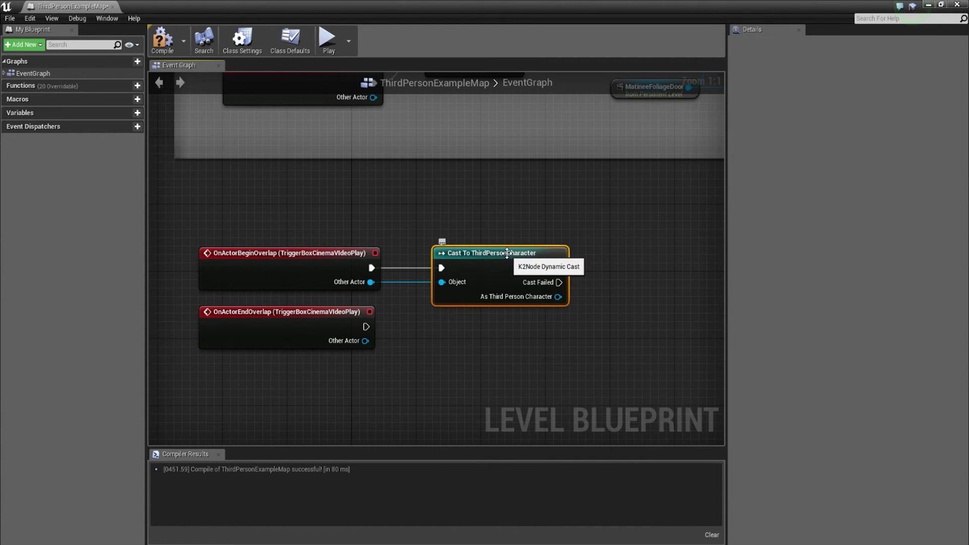
key("ctrl+s")
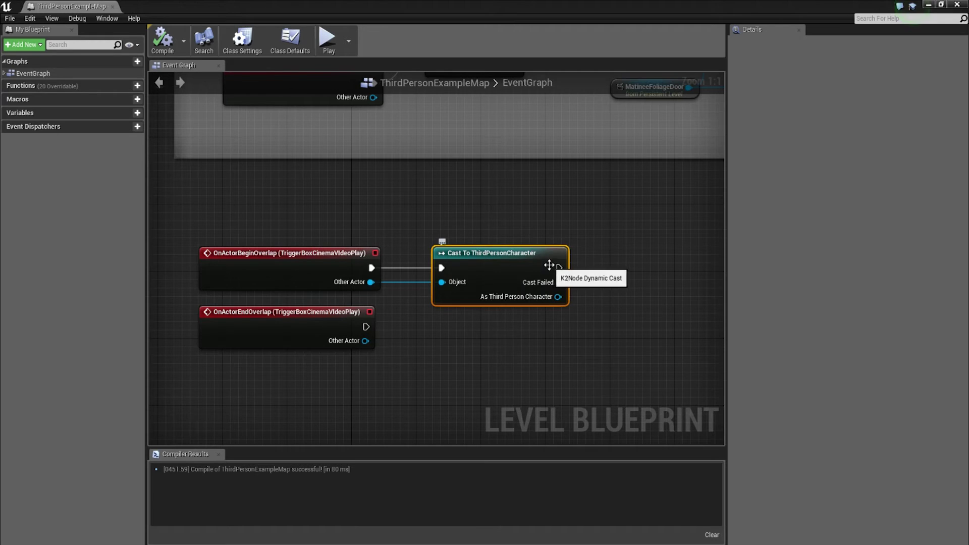
Step: Move the OnActorEndOverlap event further down, leaving more space below the begin-overlap nodes
left_click(319, 321)
left_click_drag(319, 316, 319, 341)
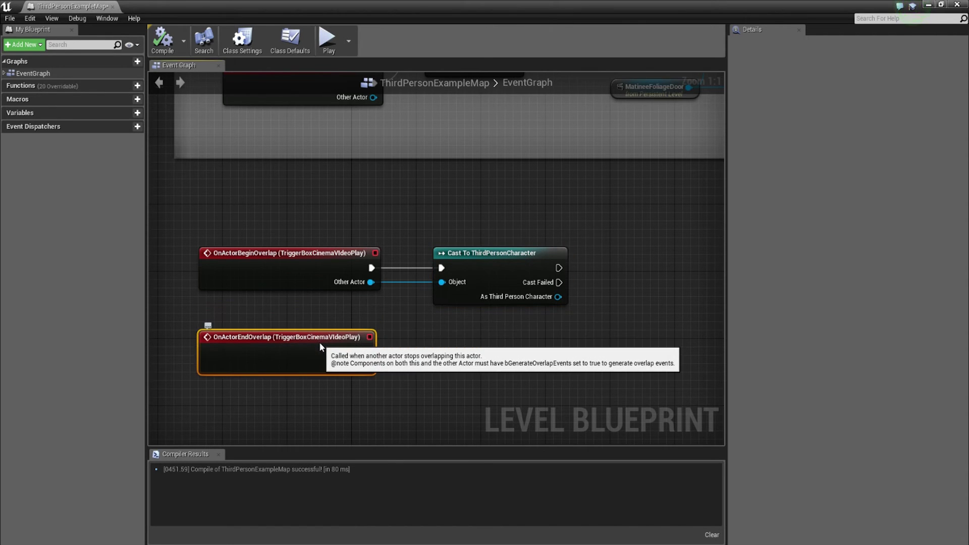
Step: Duplicate the Cast To ThirdPersonCharacter node, align it with OnActorEndOverlap, connect it to that event's execution and Other Actor outputs, and save
left_click(470, 262)
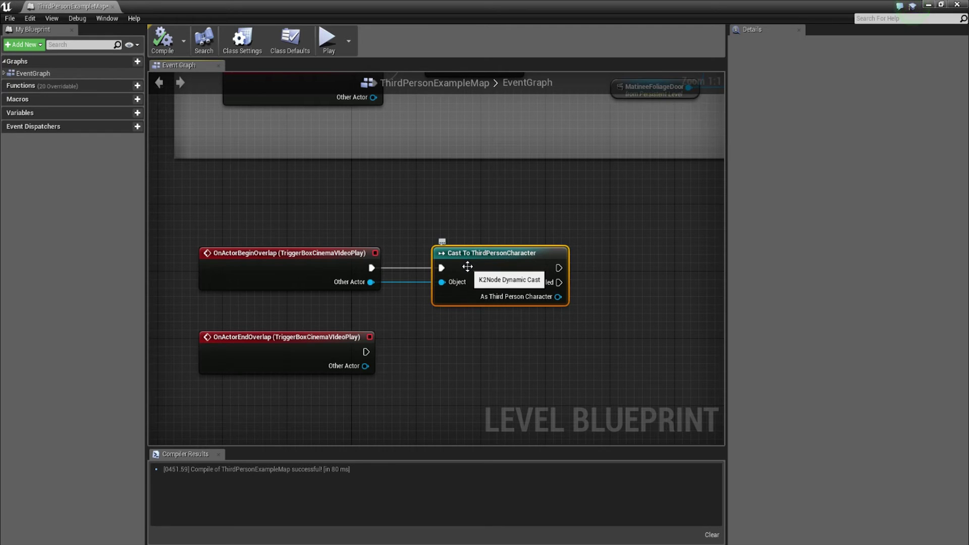
key("ctrl+w")
left_click_drag(497, 278, 495, 335)
left_click_drag(365, 366, 379, 373)
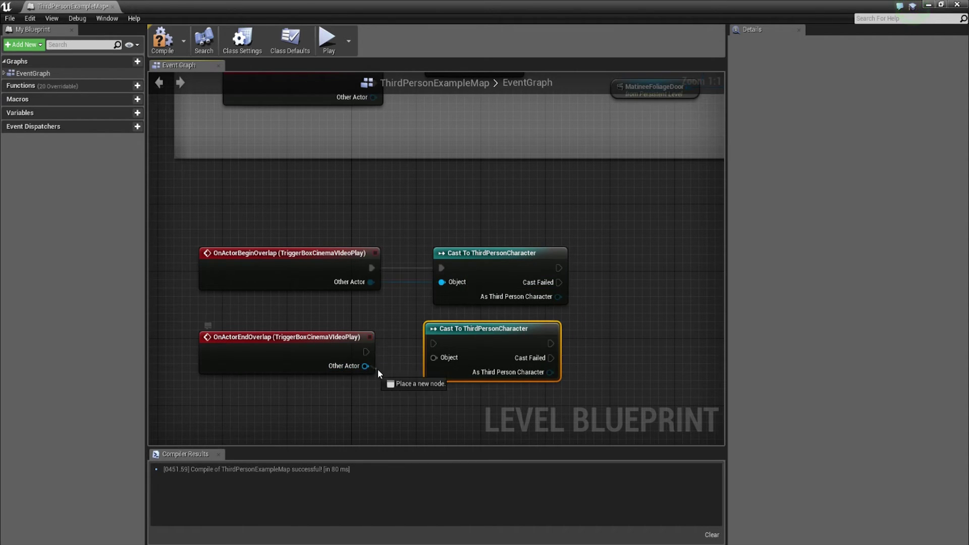
left_click_drag(444, 358, 441, 358)
left_click_drag(365, 352, 485, 342)
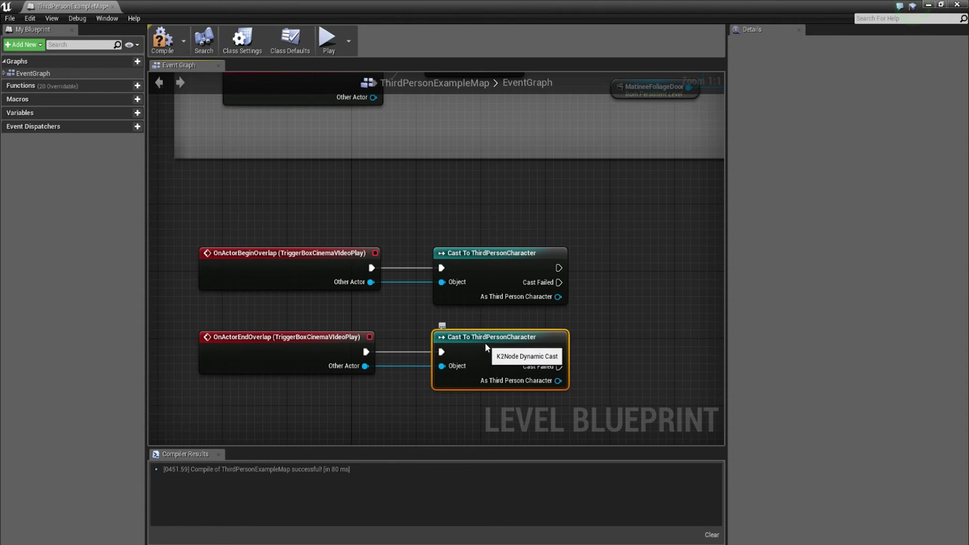
key("ctrl+s")
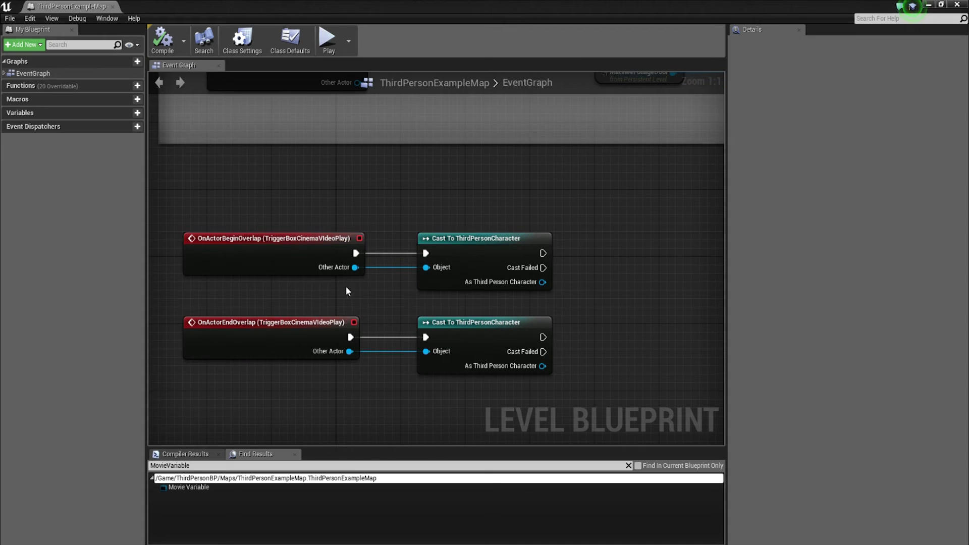
Step: Create a blueprint variable named MovieVariable and set its type to a Media Player object reference
left_click(24, 45)
left_click(64, 90)
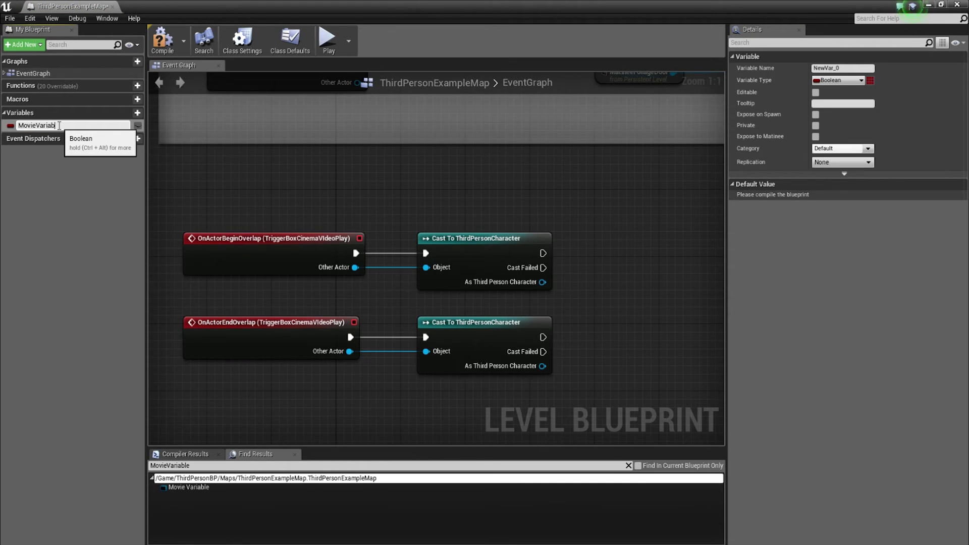
type("MovieVariable")
key("Return")
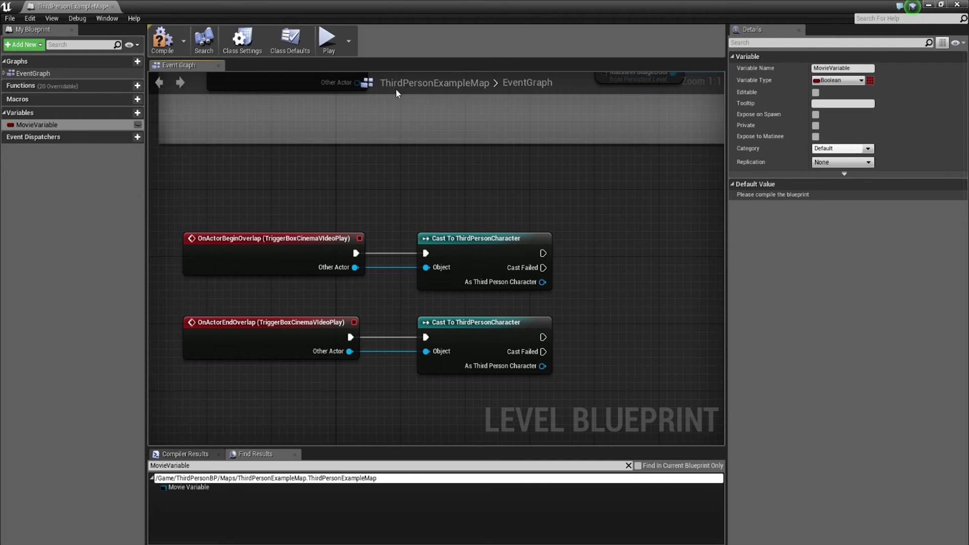
left_click(10, 124)
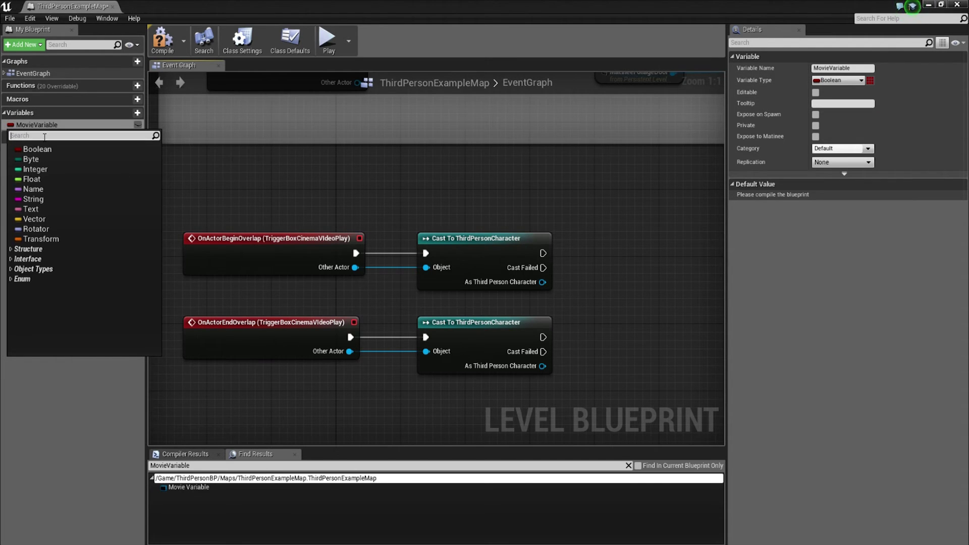
type("media")
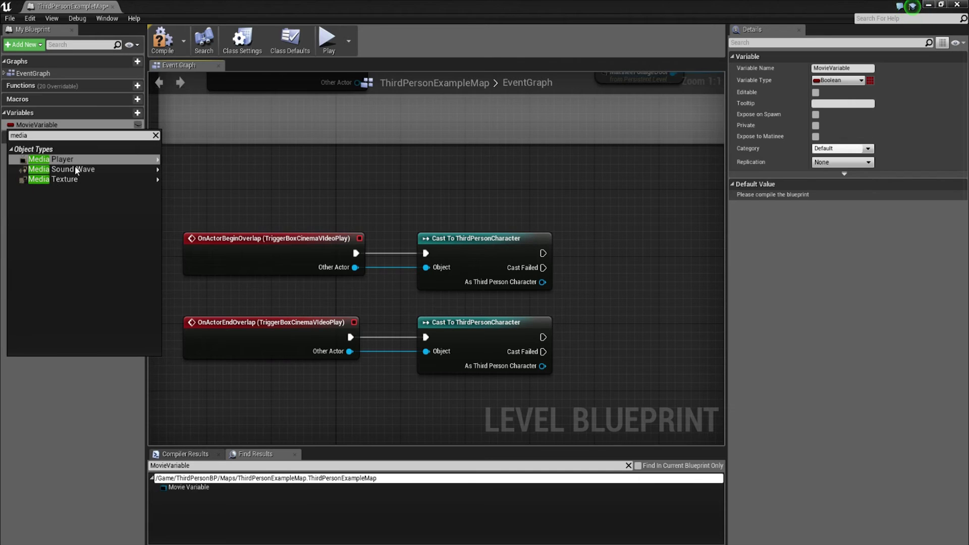
mouse_move(58, 161)
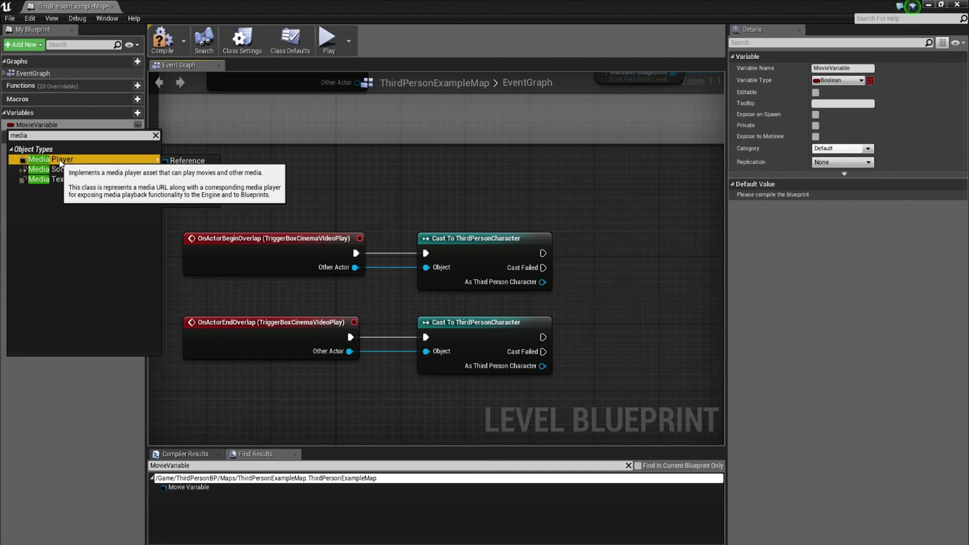
left_click(186, 162)
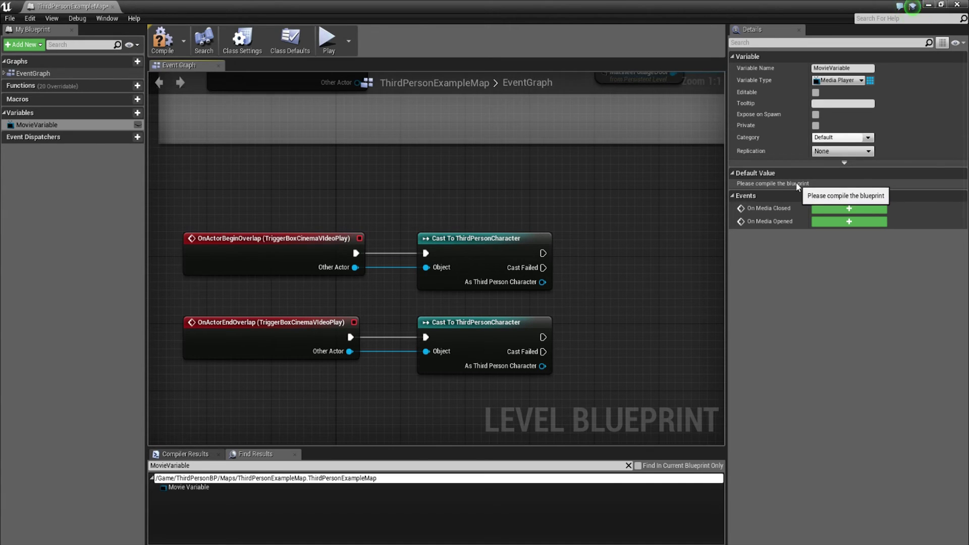
Step: Compile the blueprint, set MovieVariable's default value to test_movie, and compile again
left_click(163, 39)
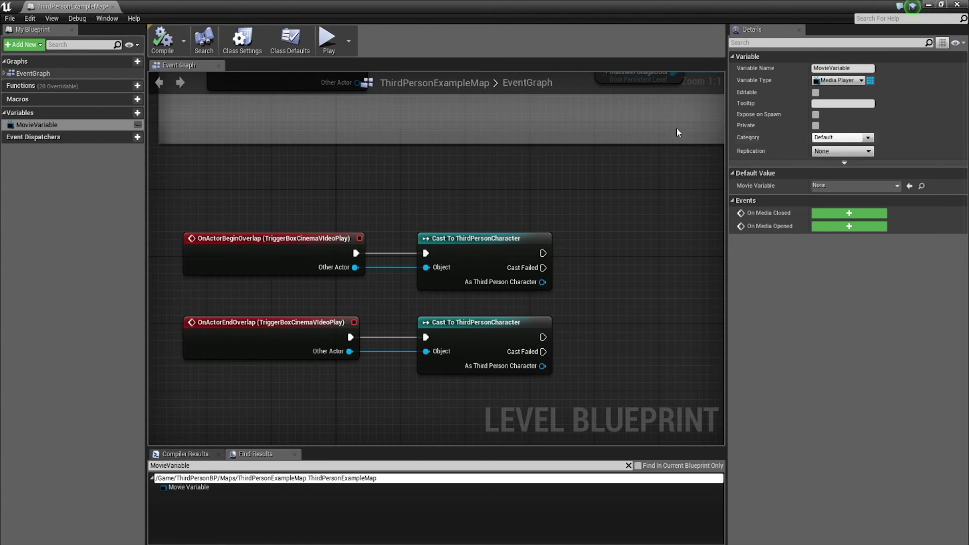
left_click(835, 186)
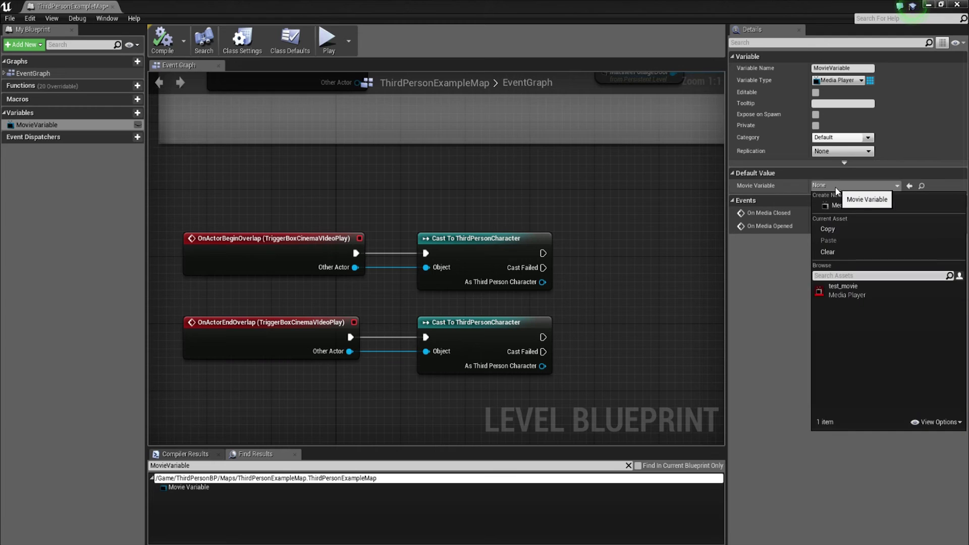
left_click(846, 290)
left_click(162, 40)
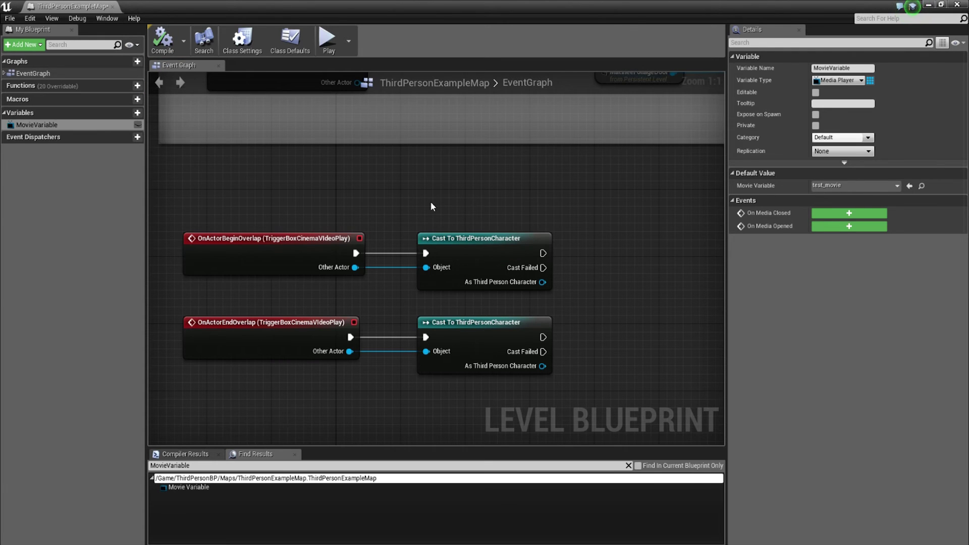
Step: Add a Get node for MovieVariable near the two cast nodes and move the casts vertically apart
left_click_drag(36, 125, 551, 299)
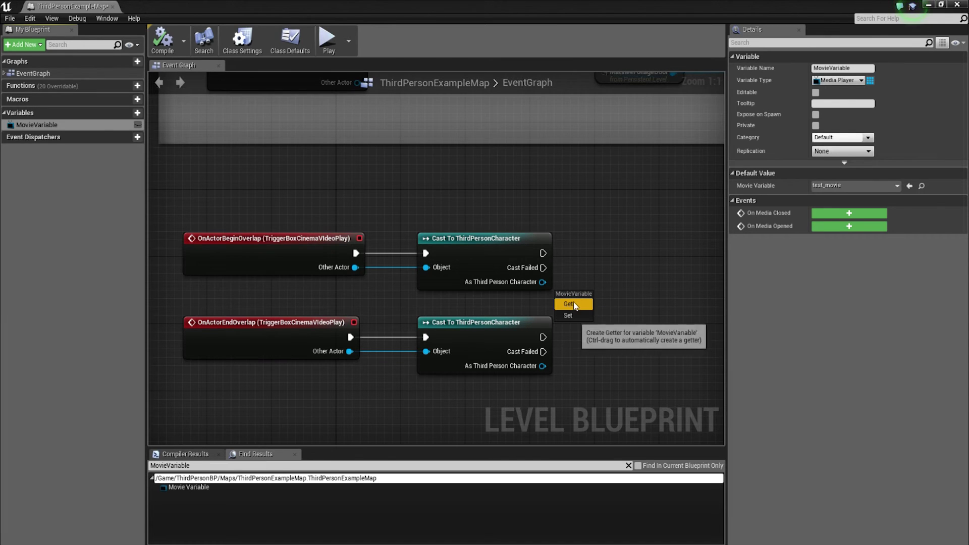
left_click(568, 304)
left_click_drag(474, 322, 475, 373)
left_click_drag(464, 241, 464, 207)
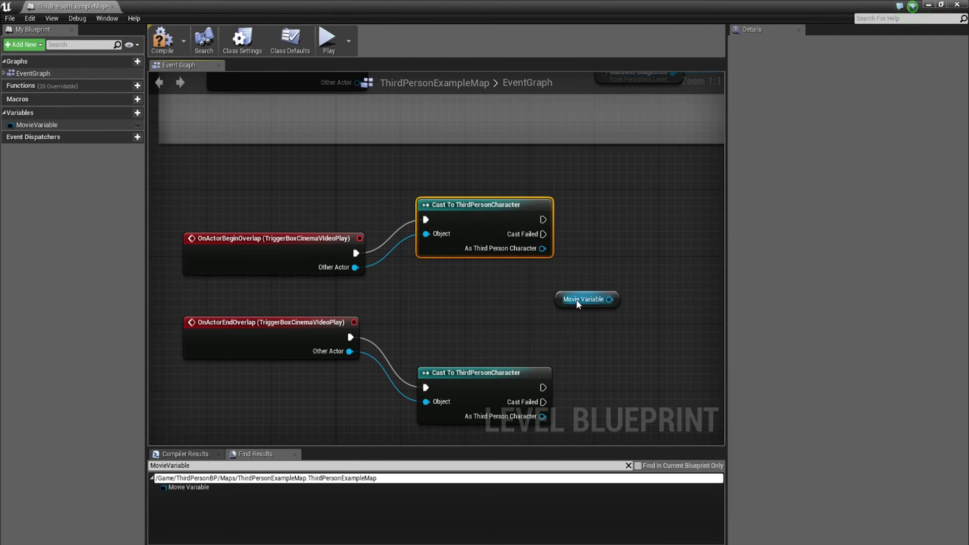
Step: Place Movie Variable between the casts and add a Play node from it, executed by the begin-overlap cast
left_click_drag(577, 304, 610, 256)
type("pl")
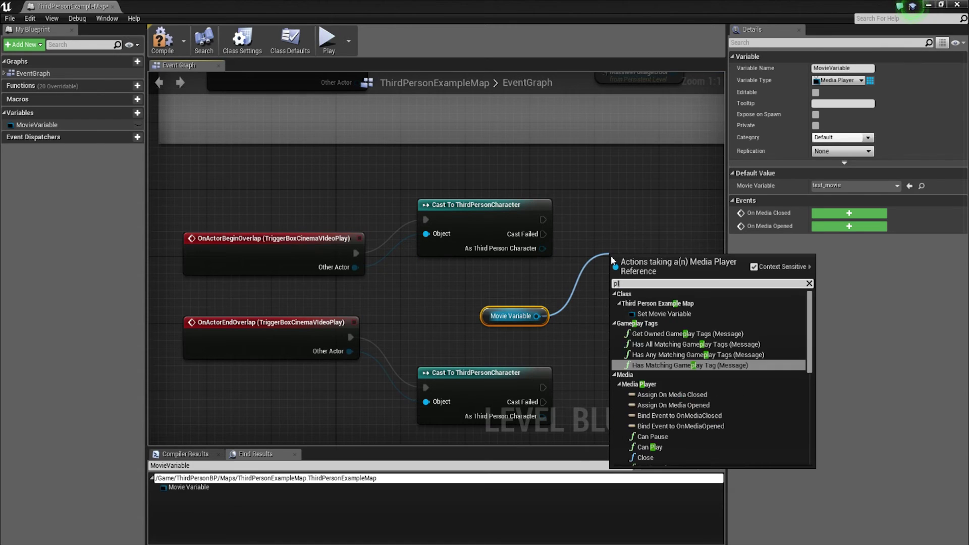
type("ay")
key("Return")
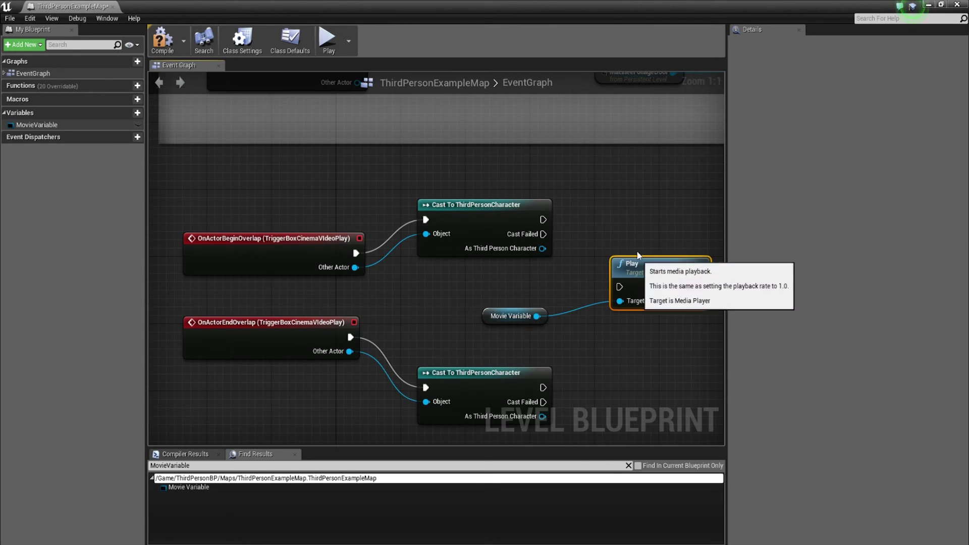
left_click_drag(637, 255, 628, 205)
left_click_drag(543, 220, 611, 237)
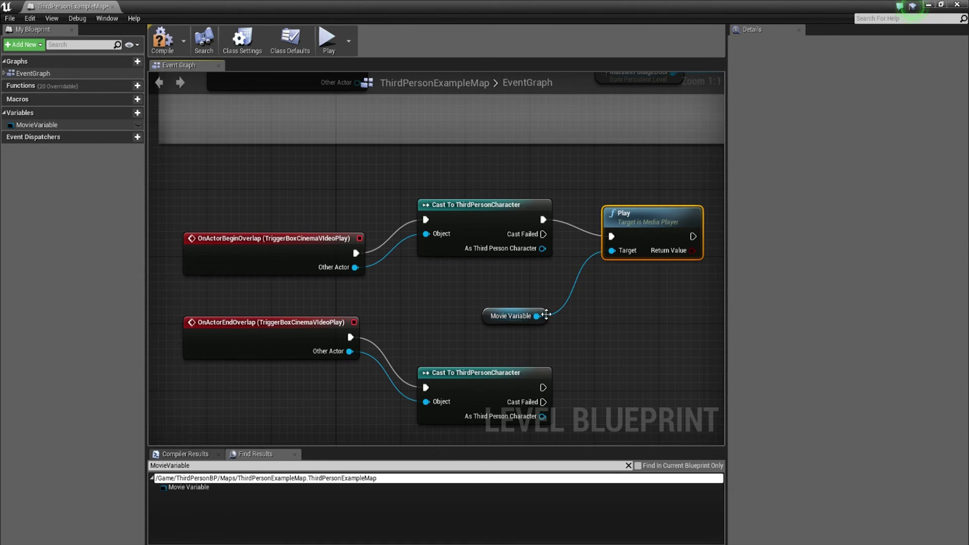
Step: Add a Pause node from Movie Variable, connect the end-overlap cast's execution output to it, and align it with the cast
left_click_drag(536, 316, 632, 368)
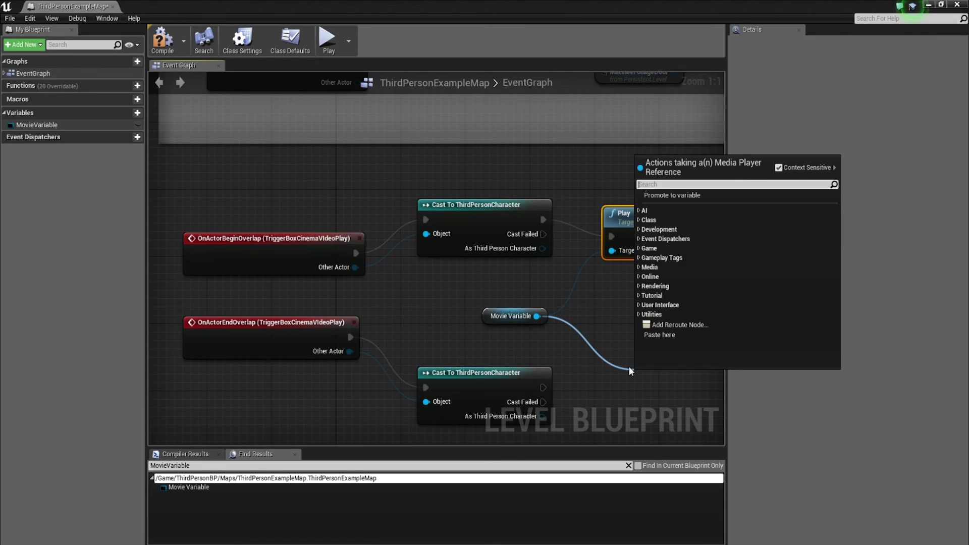
type("pause")
key("Return")
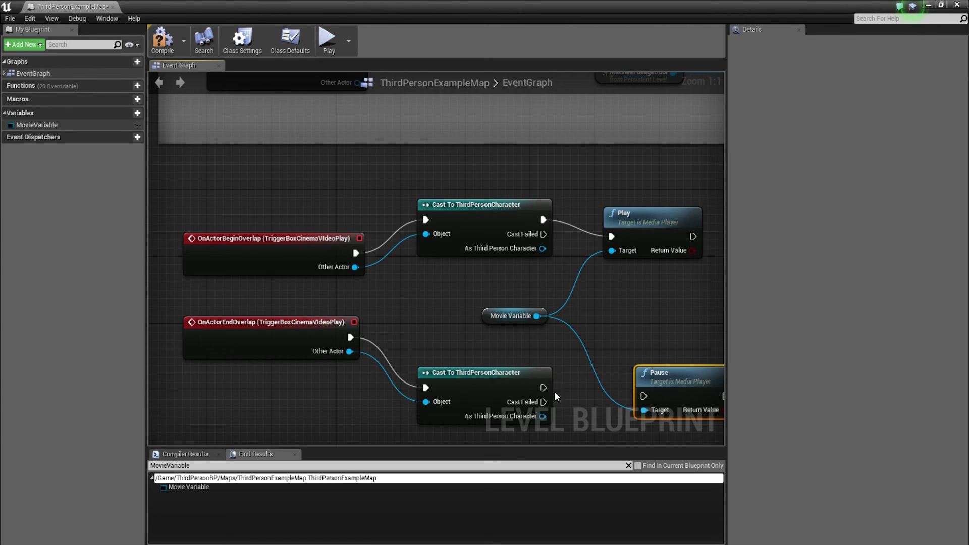
left_click_drag(543, 387, 632, 364)
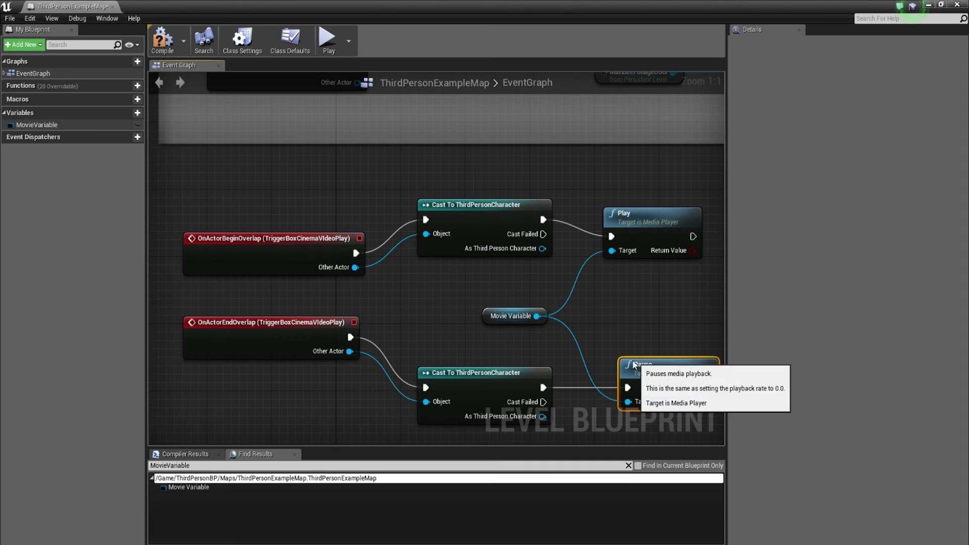
Step: Compile and close the Level Blueprint, and save the map
right_click_drag(596, 322, 578, 281)
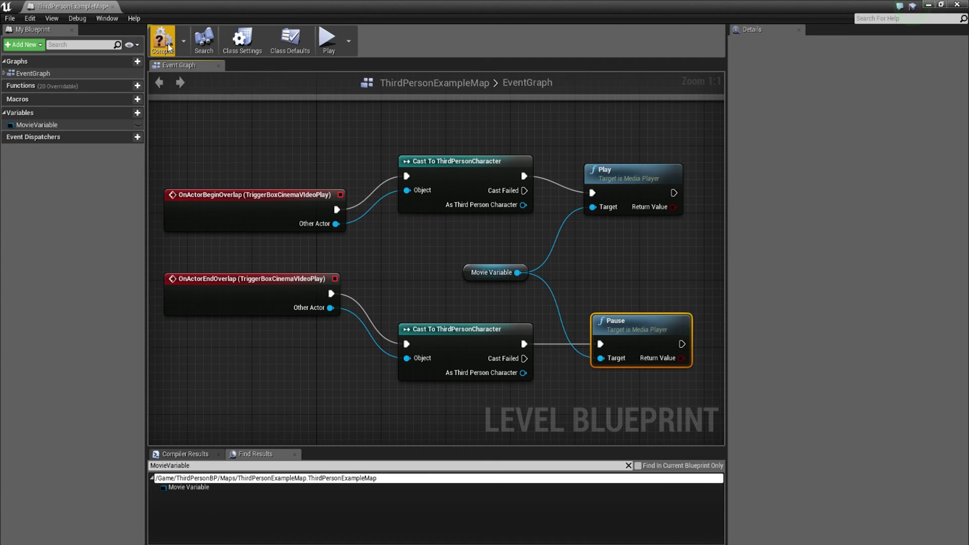
left_click(112, 7)
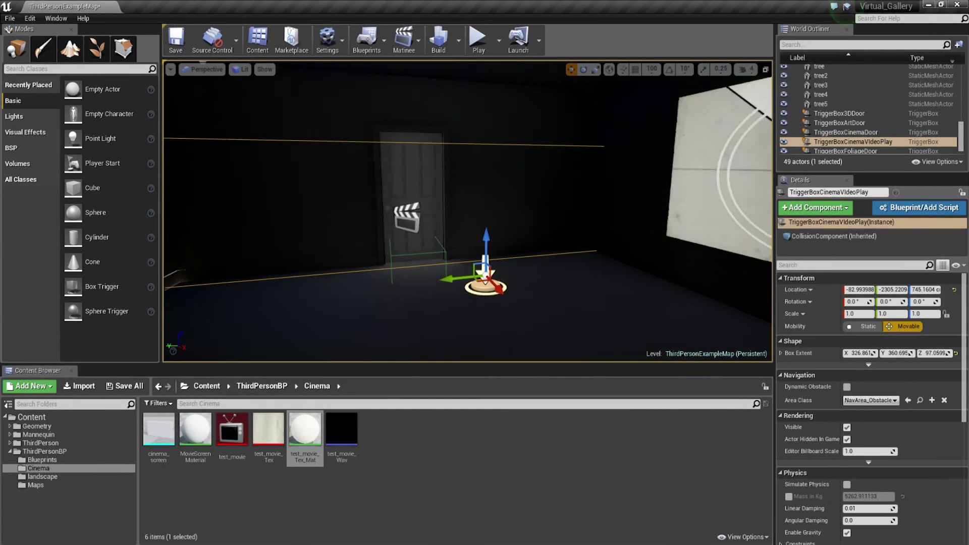
key("ctrl+s")
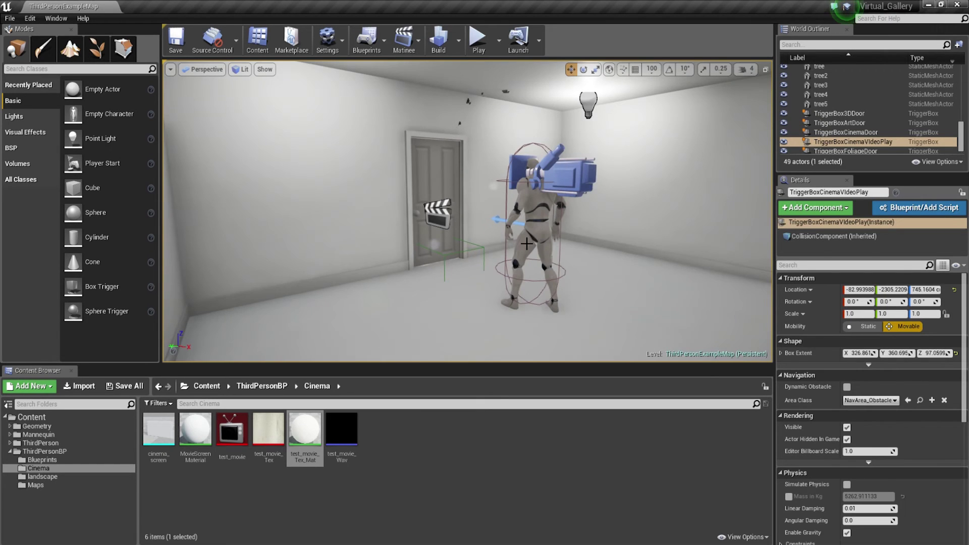
Step: Move ThirdPersonCharacter along the X axis to about X 623, beyond the cinema room
left_click(513, 256)
key("f")
left_click_drag(391, 327, 454, 349)
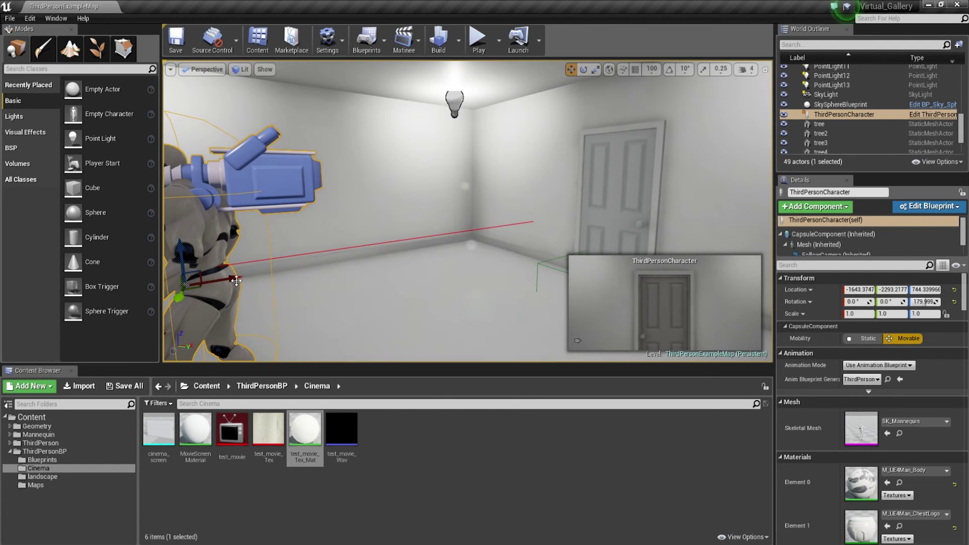
left_click_drag(236, 280, 767, 207)
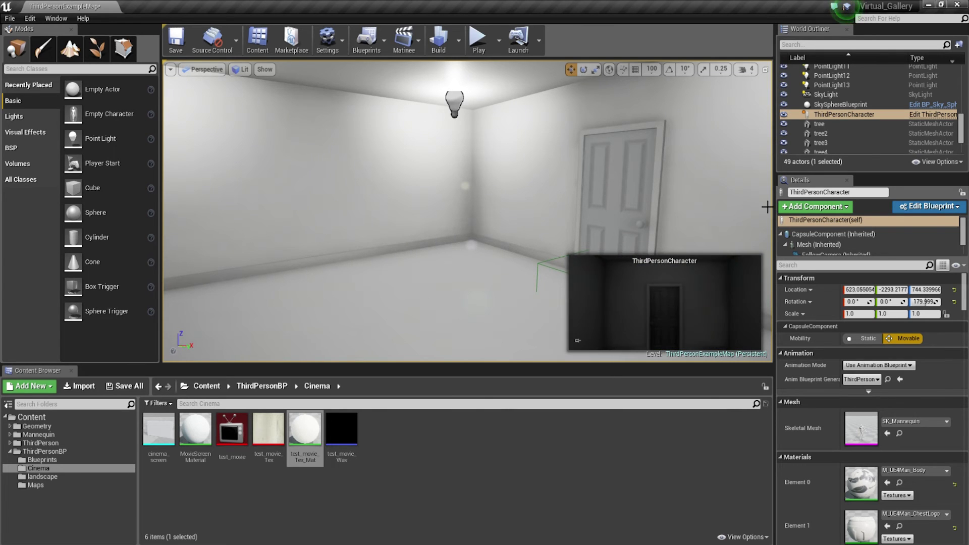
Step: Play the level, walk through the door into the cinema to test the movie screen, and stop the session
left_click(478, 40)
key("w")
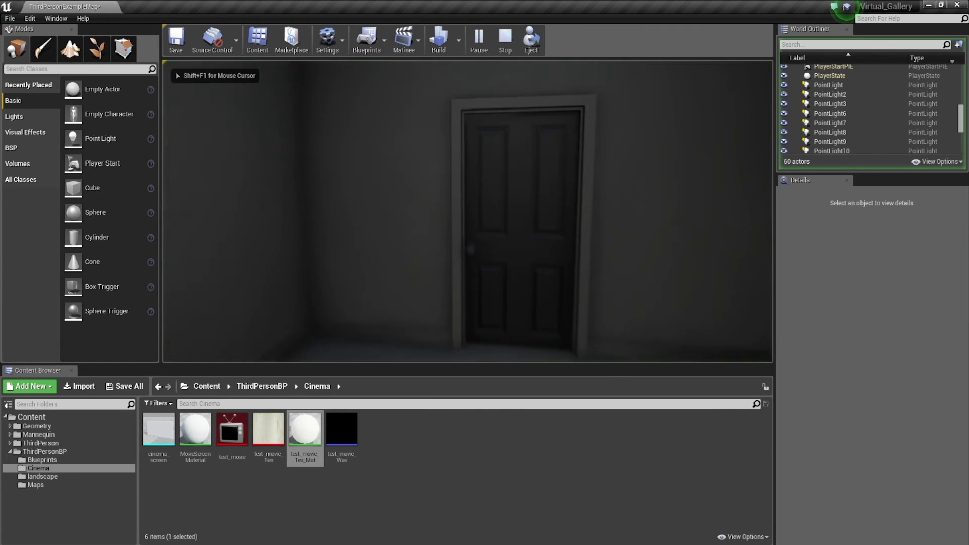
key("w")
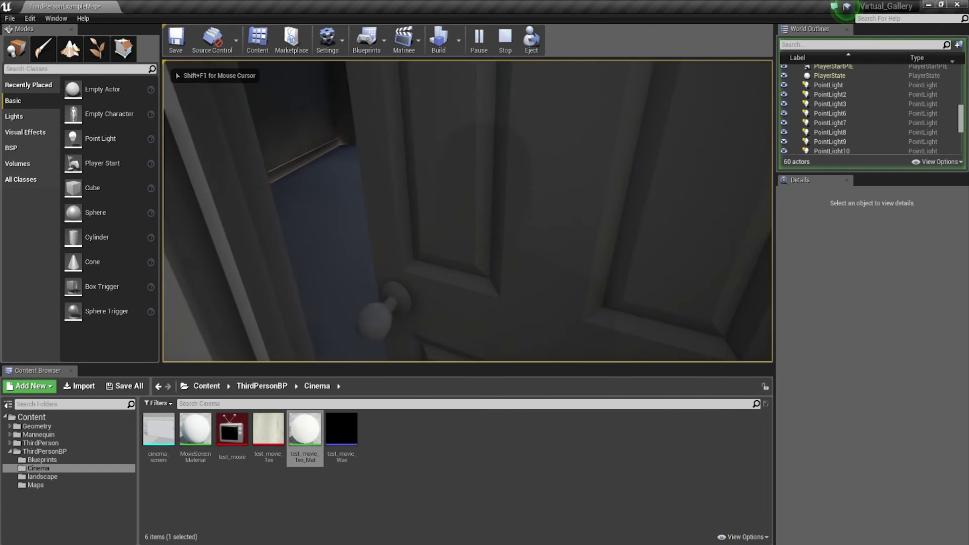
key("w")
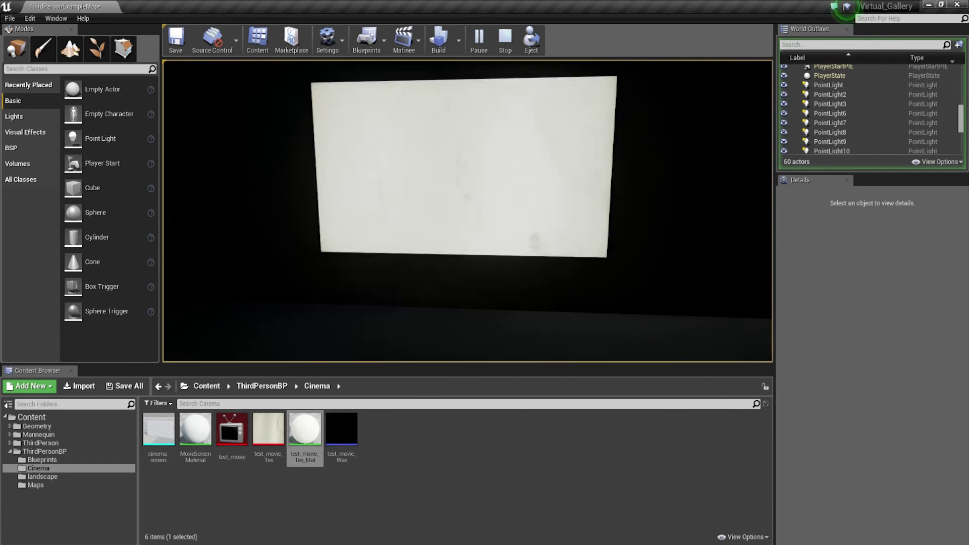
key("s")
key("d")
key("s")
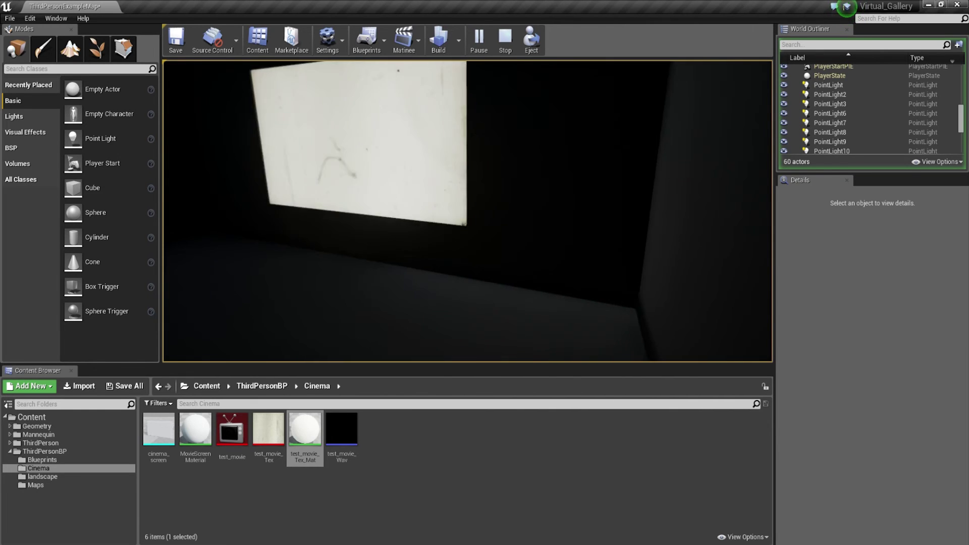
key("Escape")
Step: Select TriggerBoxCinemaVIdeoPlay and shrink its box along the X axis to an extent of about 137.6
right_click_drag(528, 221, 248, 242)
left_click(570, 211)
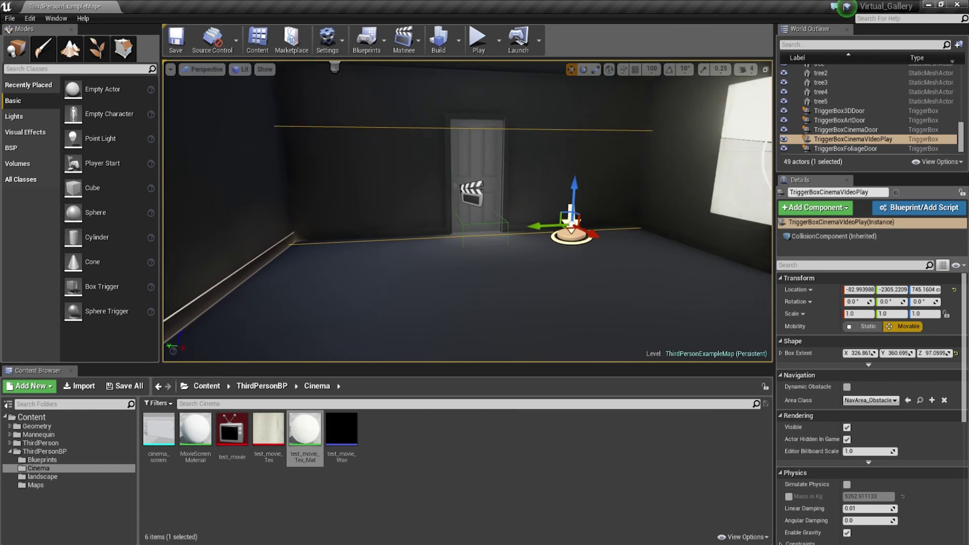
key("f")
key("e")
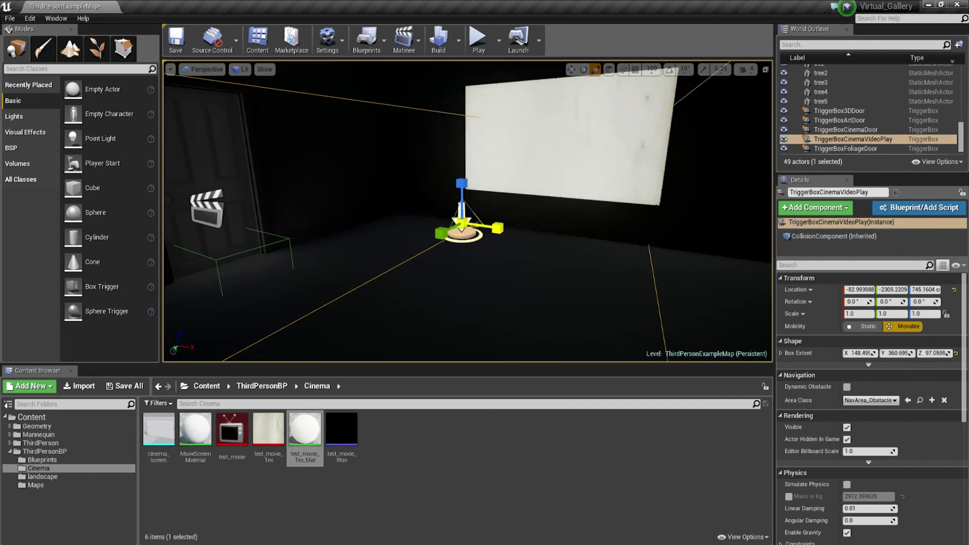
mouse_move(495, 267)
left_mouse_down()
mouse_move(630, 243)
mouse_move(571, 222)
mouse_move(492, 281)
left_mouse_up()
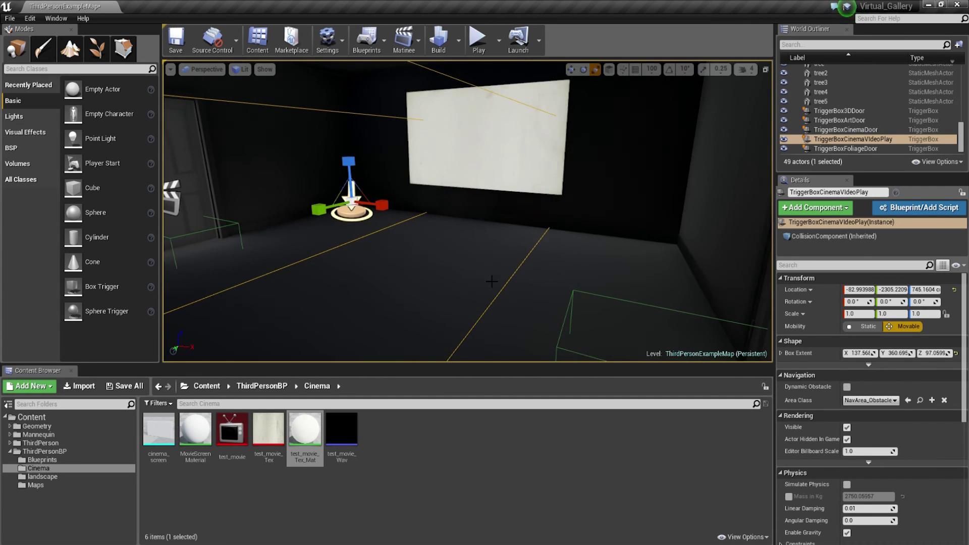
Step: Play the level, walk through the door into the cinema to check the movie trigger, and stop the session
left_click(477, 41)
left_click(473, 151)
key("w")
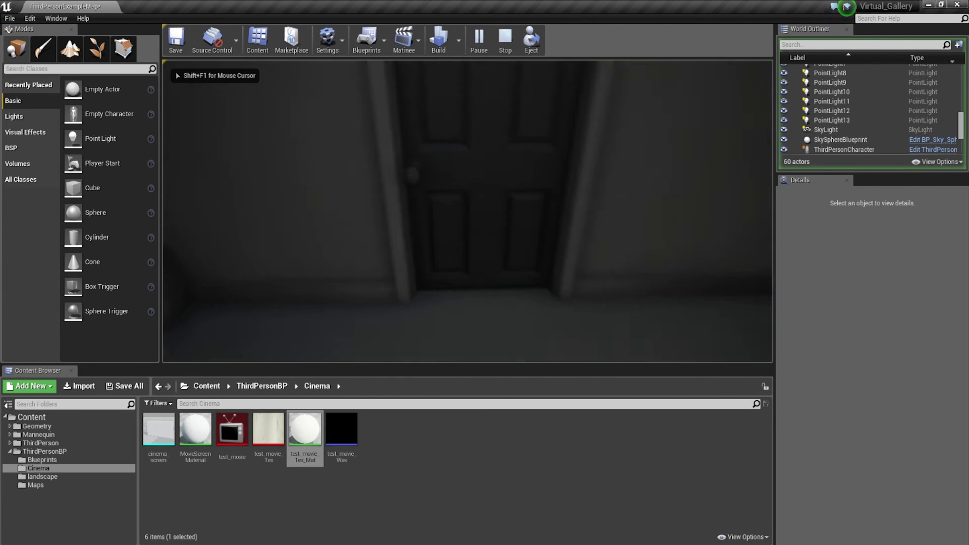
key("w")
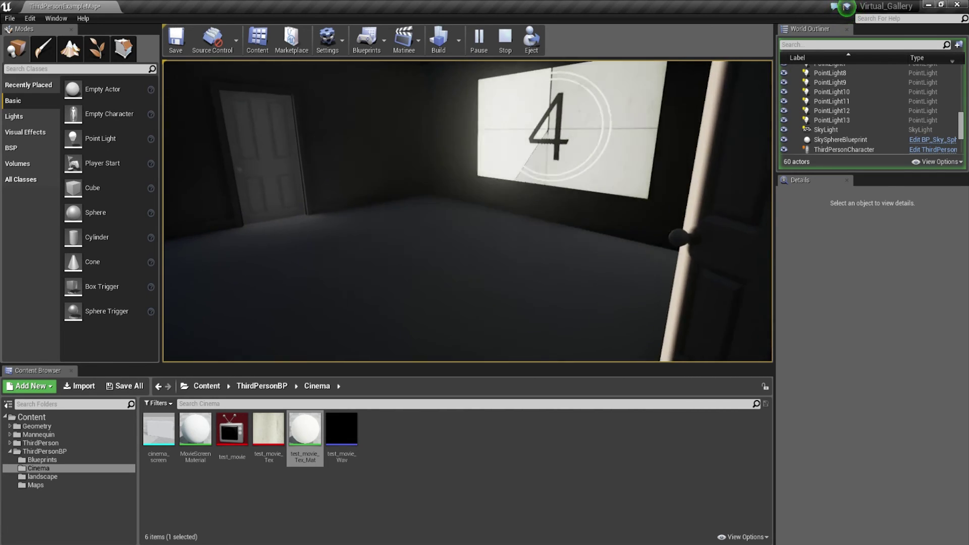
key("s")
key("Escape")
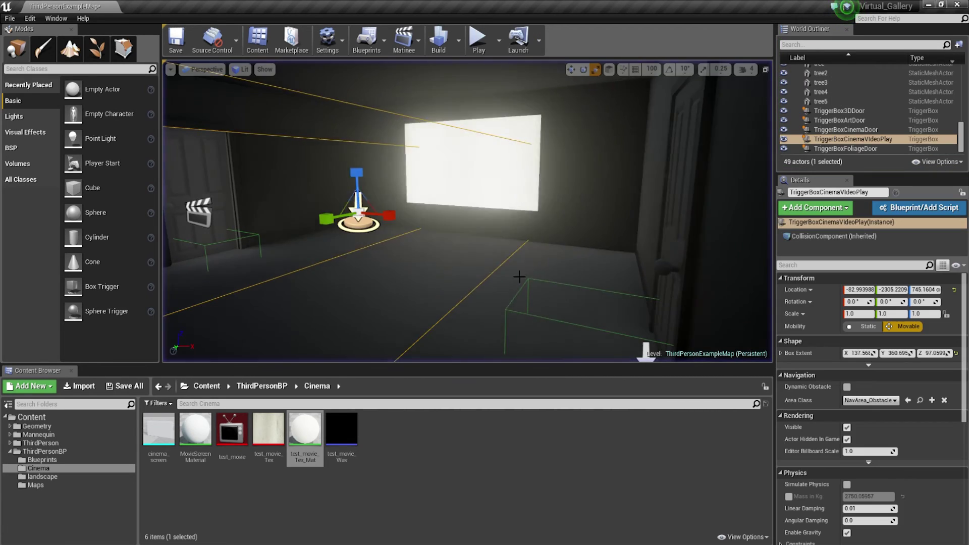
Step: Open the test_movie media player asset, pause its playback, and close its editor
double_click(233, 429)
left_click(156, 40)
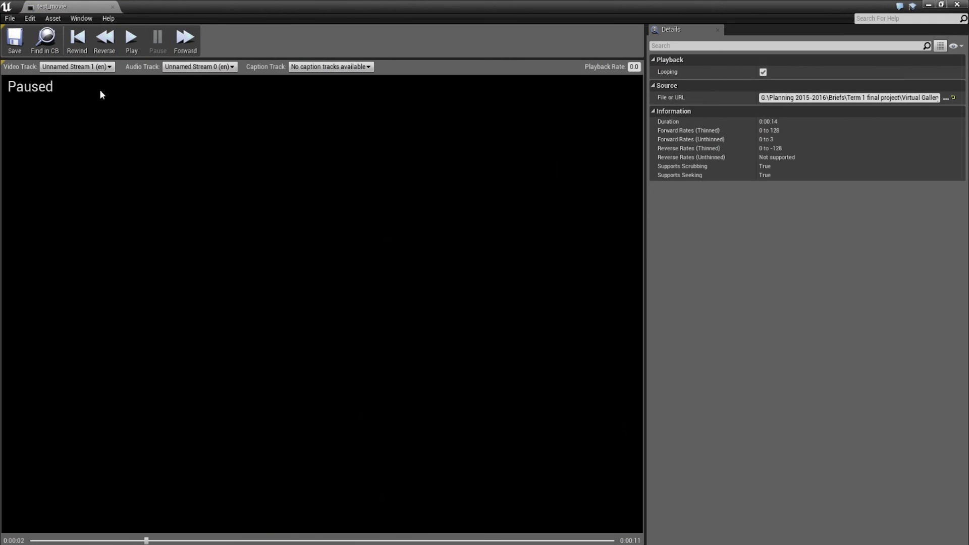
left_click(112, 7)
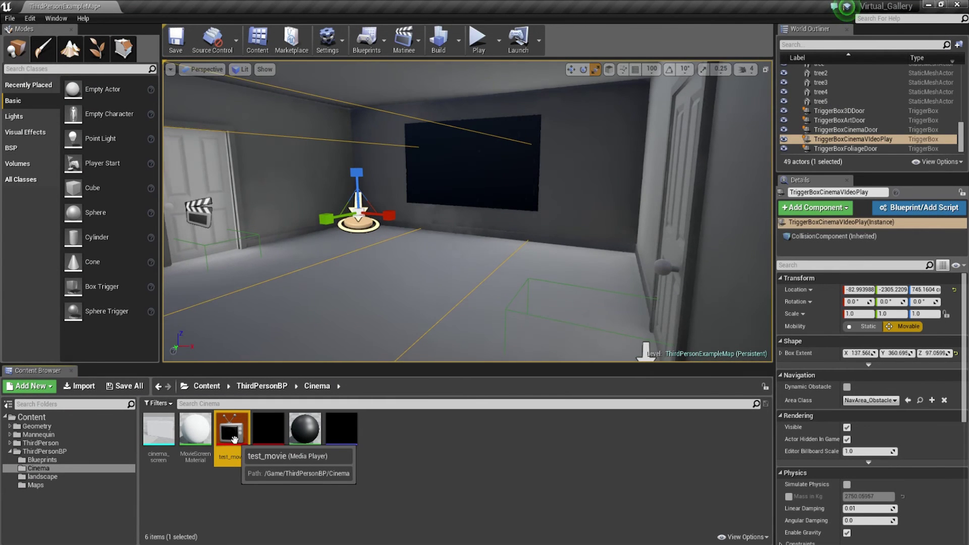
Step: Play the level, enter the cinema, move in and out of the trigger area to test movie playback, and stop the session
left_click(477, 40)
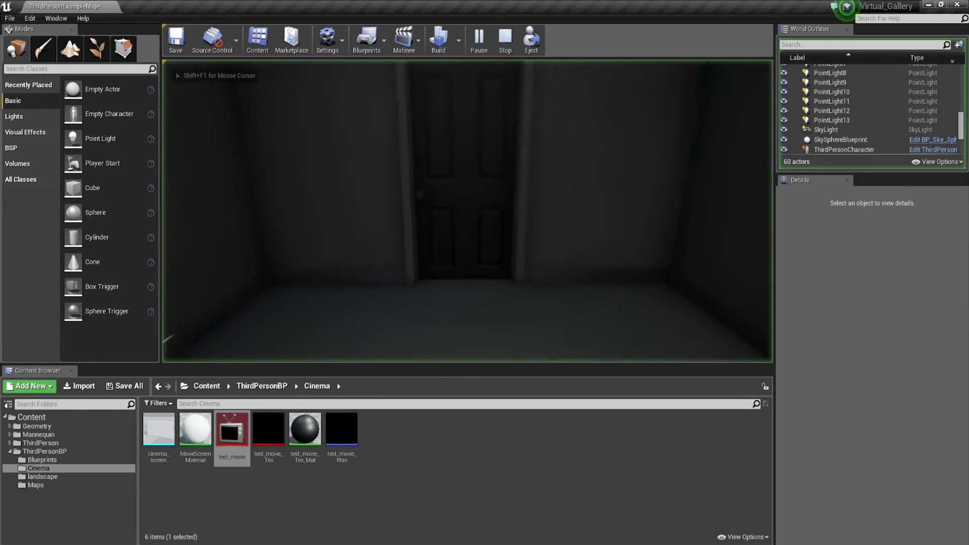
key("w")
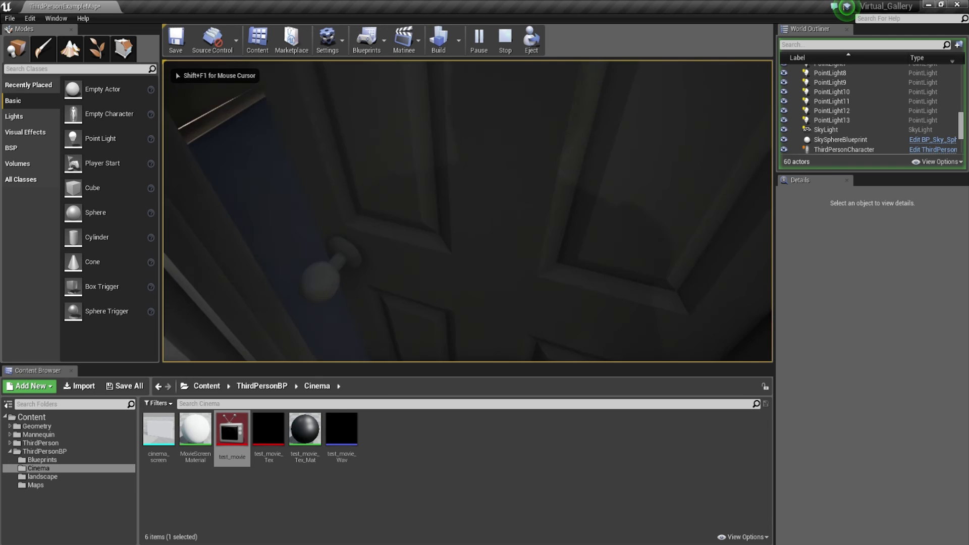
key("w")
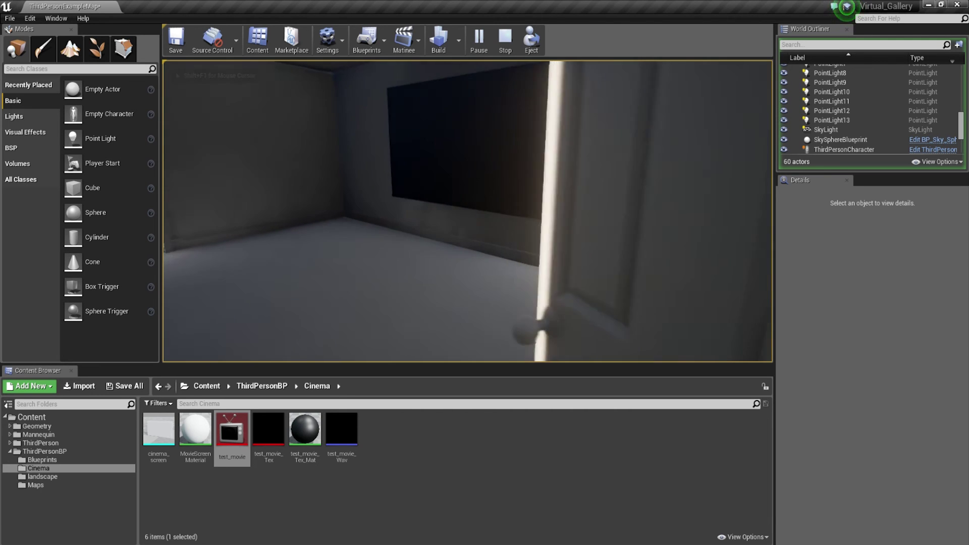
key("w")
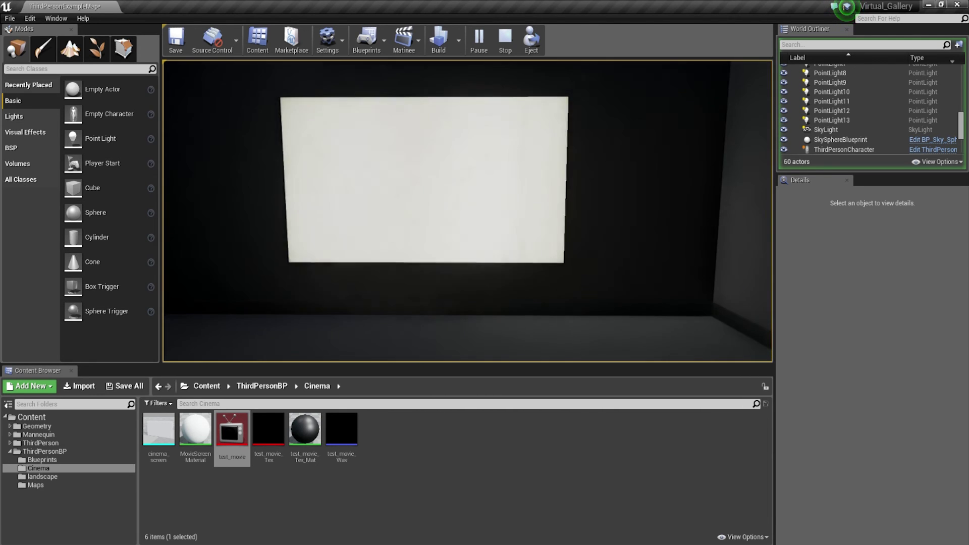
key("s")
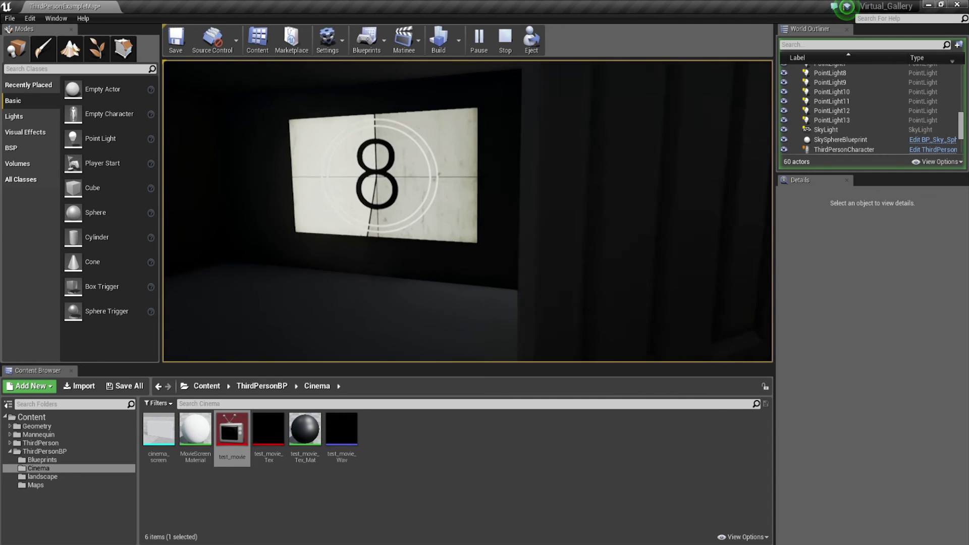
key("w")
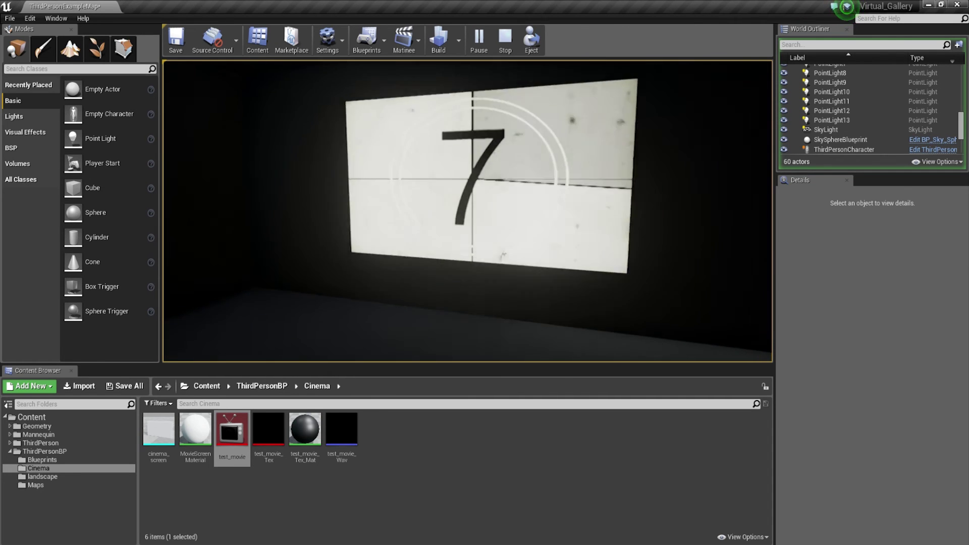
key("d")
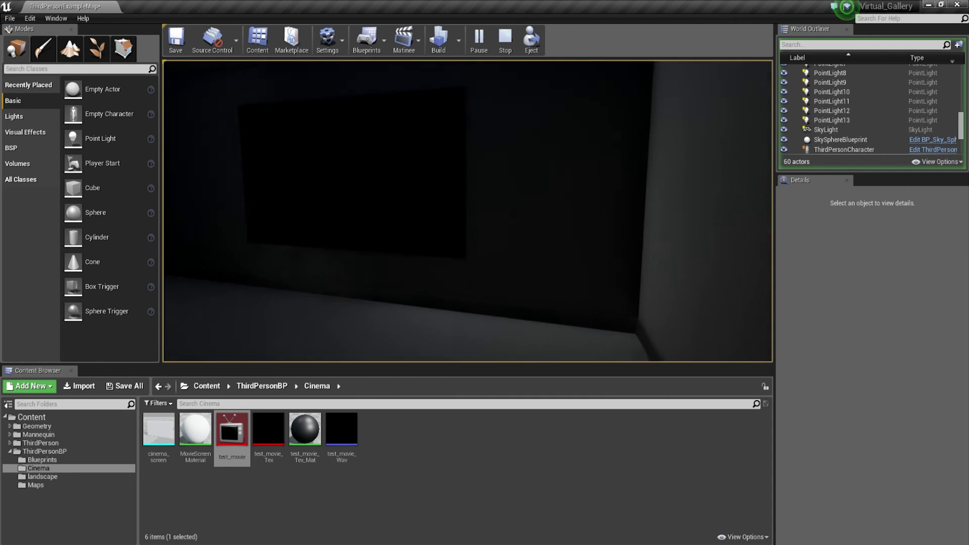
key("a")
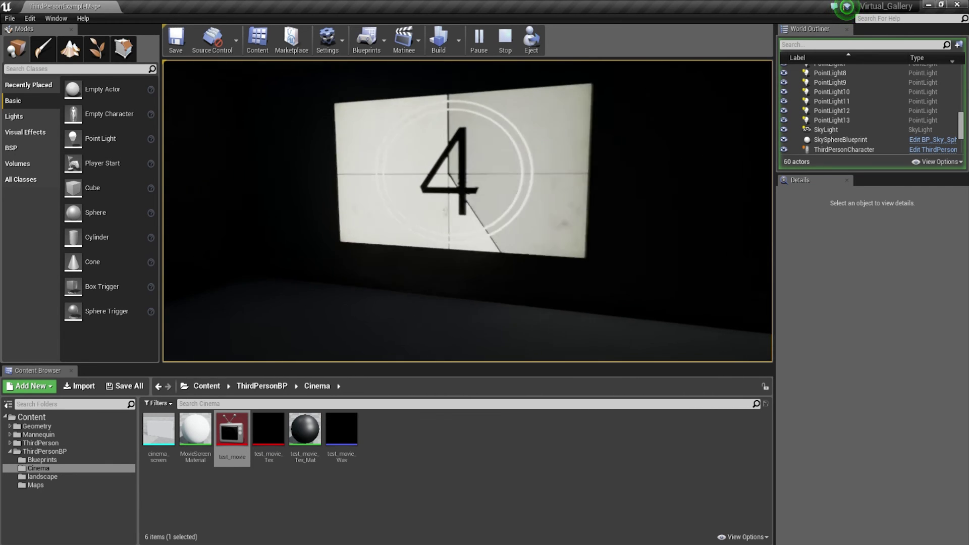
key("a")
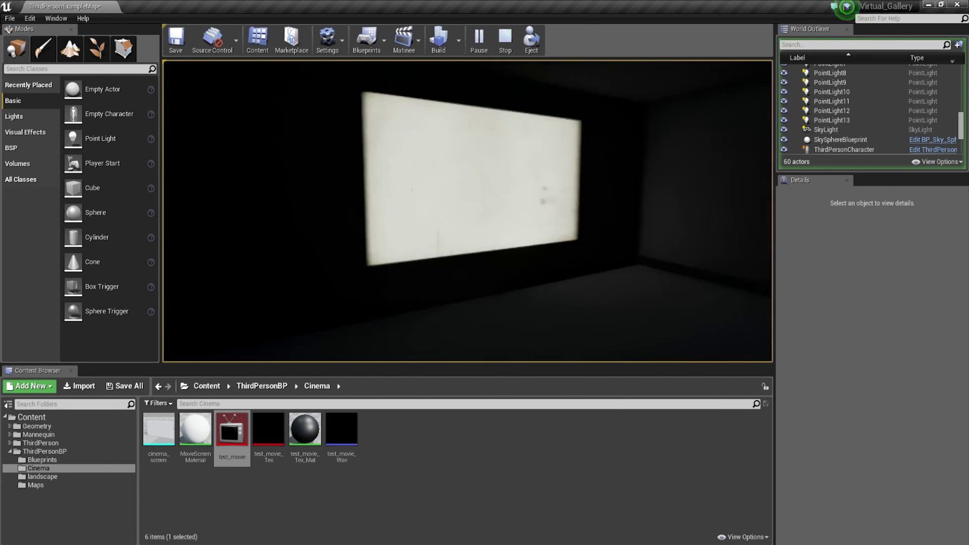
key("Escape")
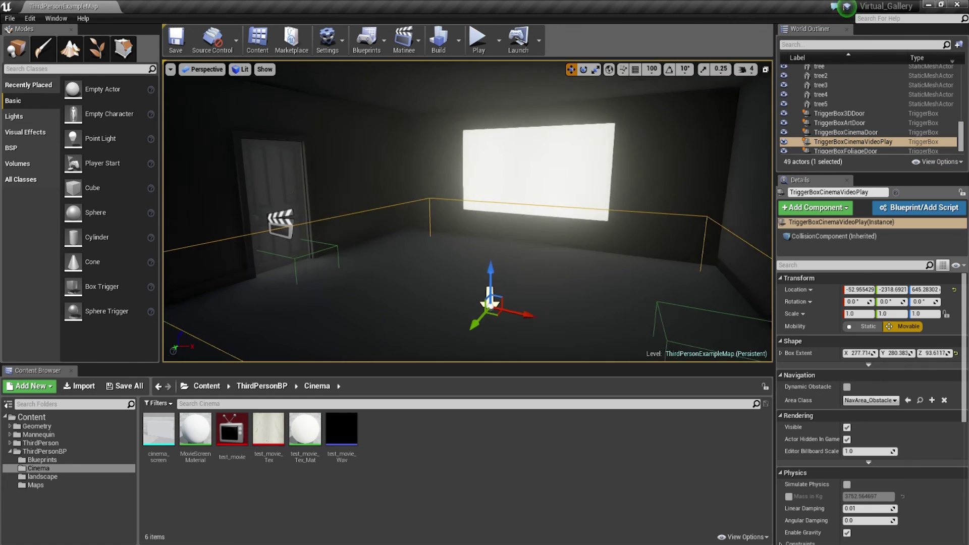
Step: Play the level again, back out of the cinema and re-enter to test pausing and resuming the movie, then stop the session
right_click_drag(584, 139, 543, 152)
key("d")
key("w")
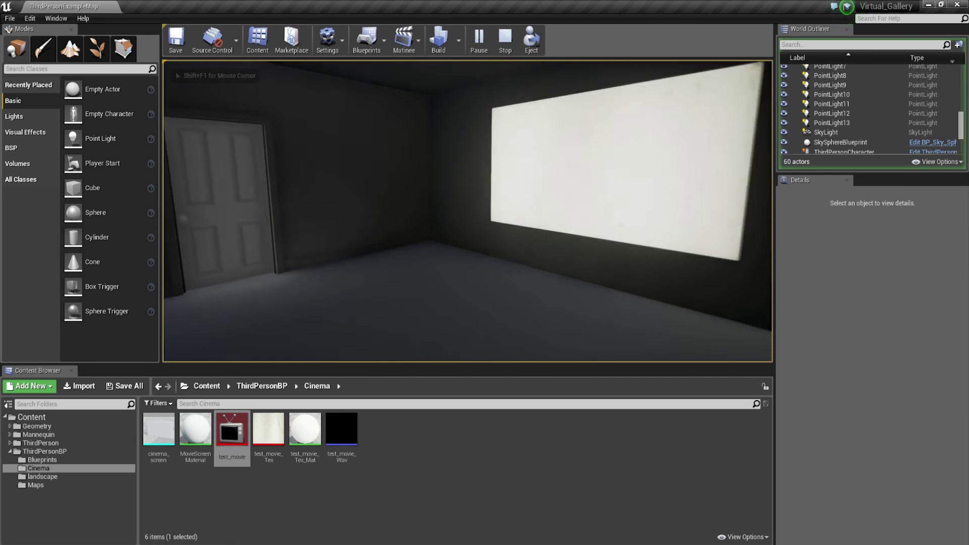
key("s")
key("s")
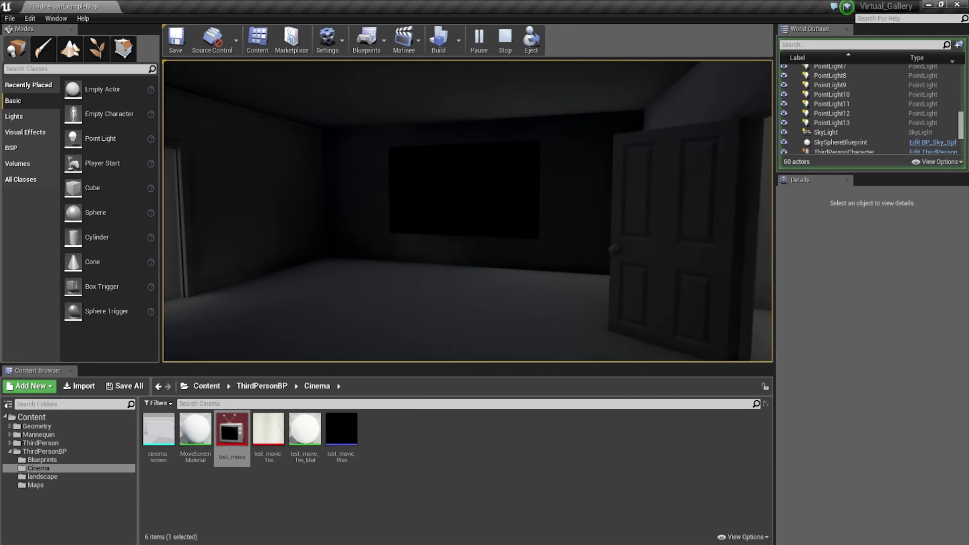
key("w")
key("a")
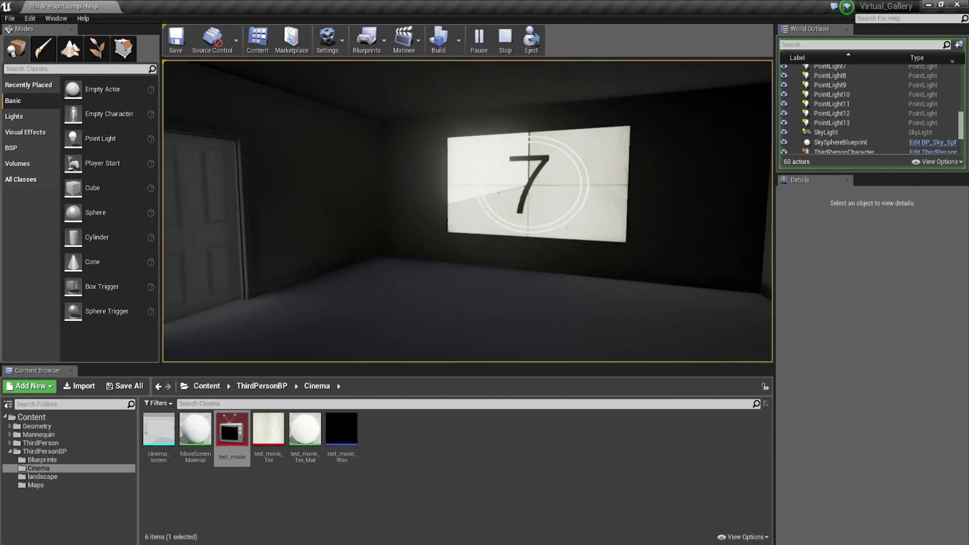
key("w")
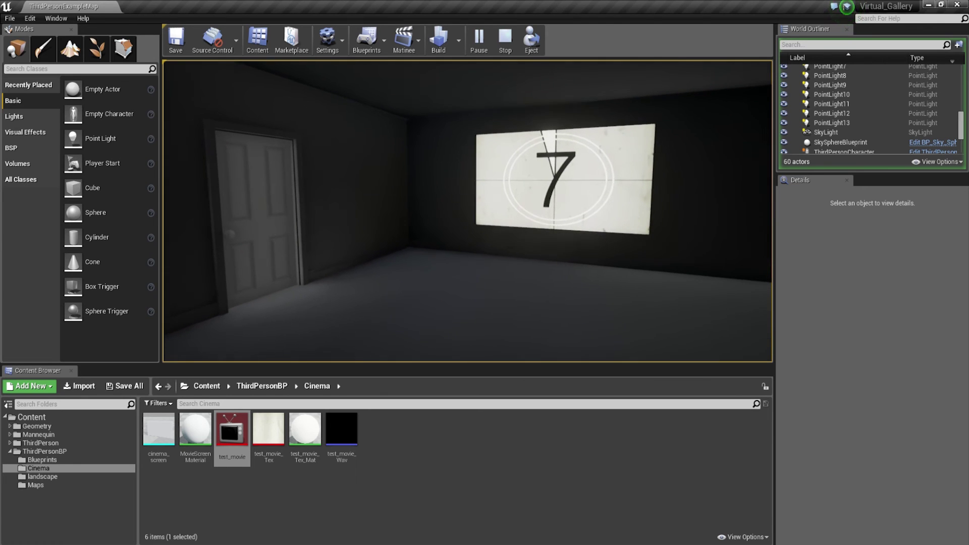
key("Left")
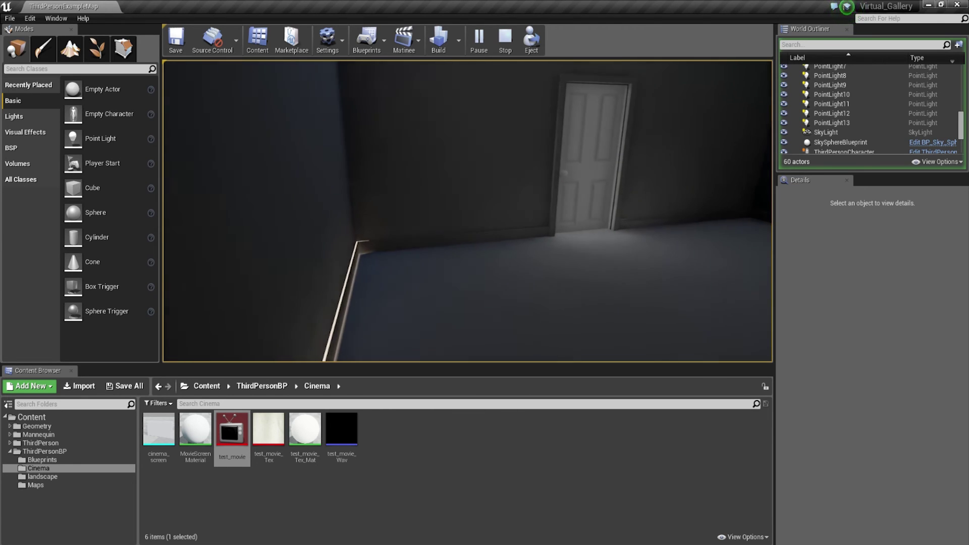
key("Right")
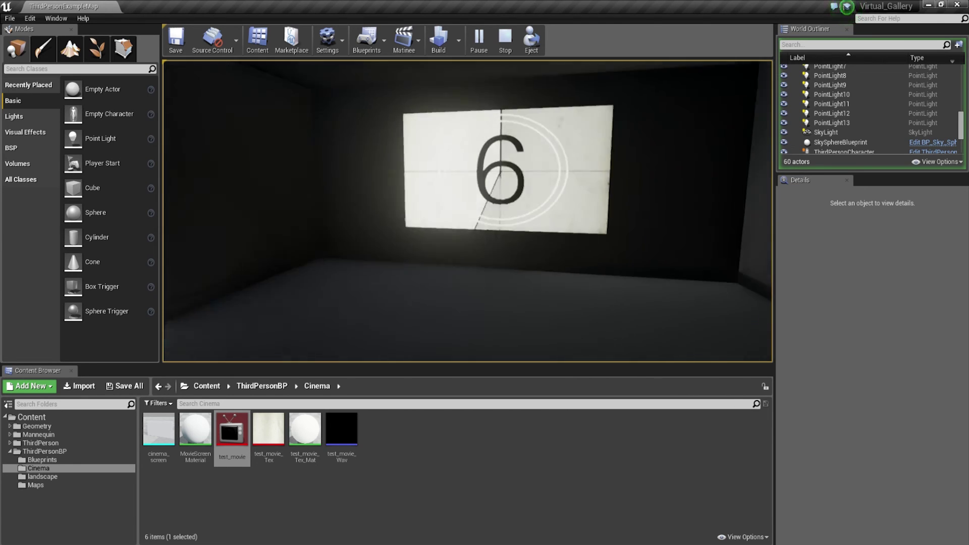
key("s")
key("w")
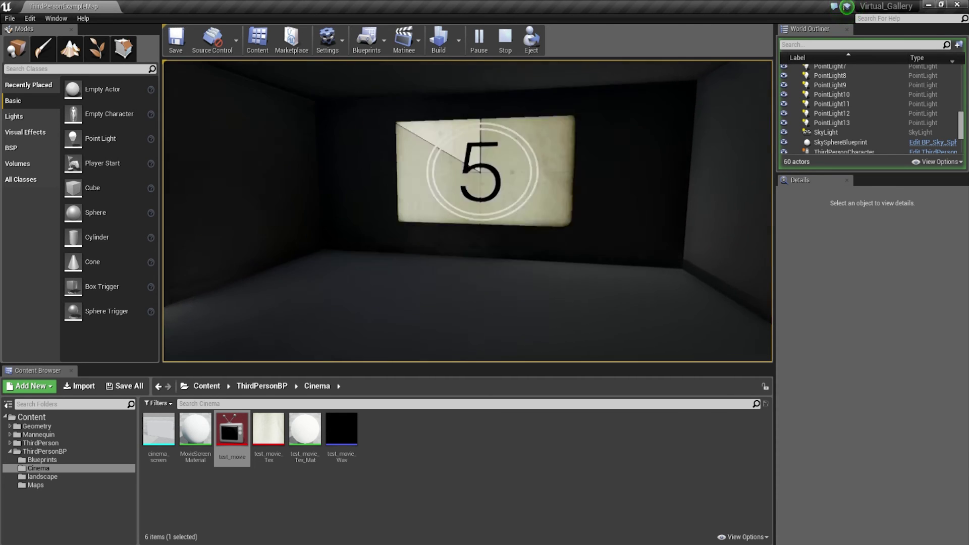
key("Escape")
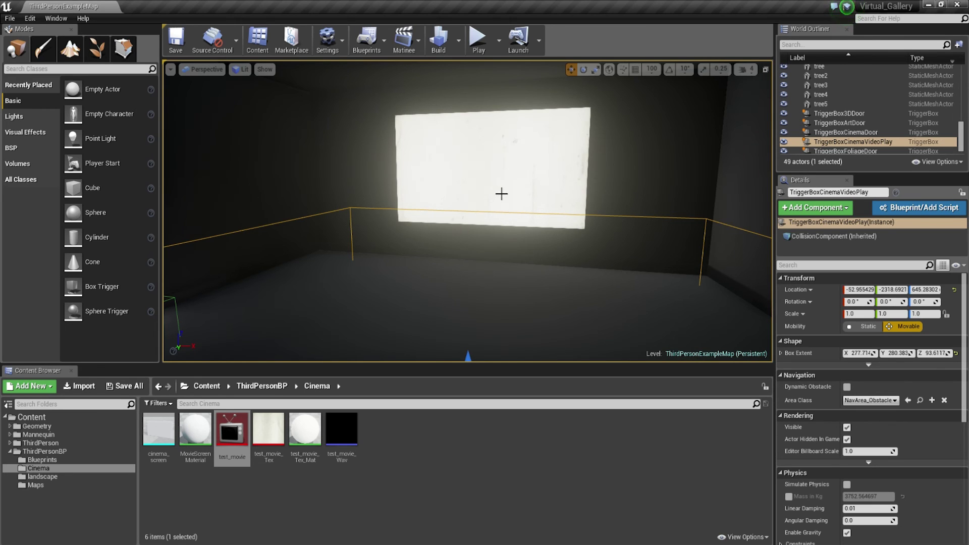
Step: Open the Level Blueprint and resize its window so the Cinema folder assets stay accessible underneath
left_click(367, 40)
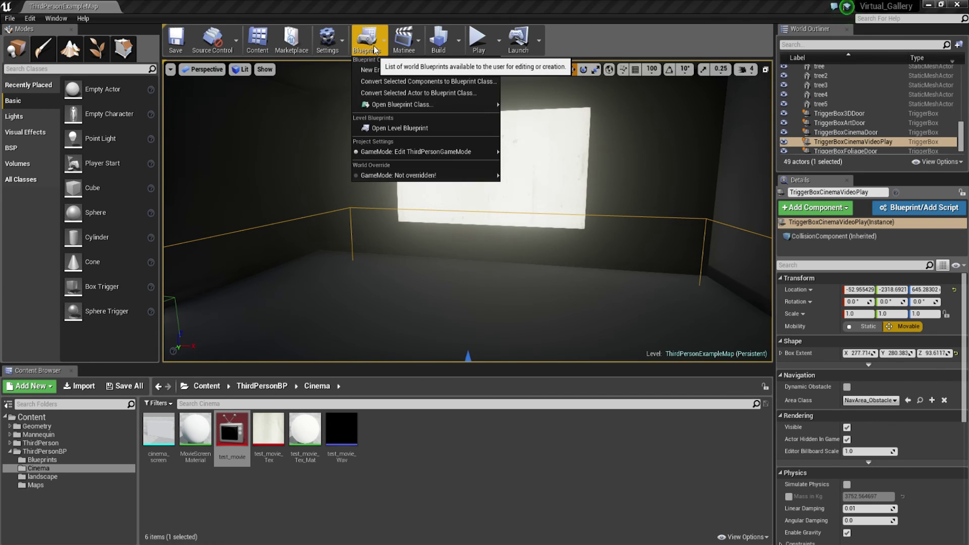
left_click(394, 126)
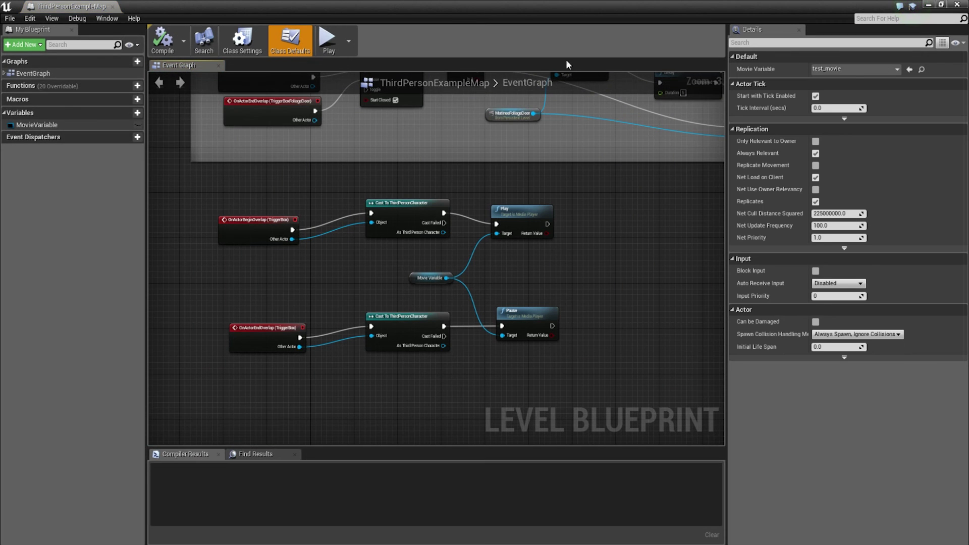
left_click_drag(512, 11, 594, 105)
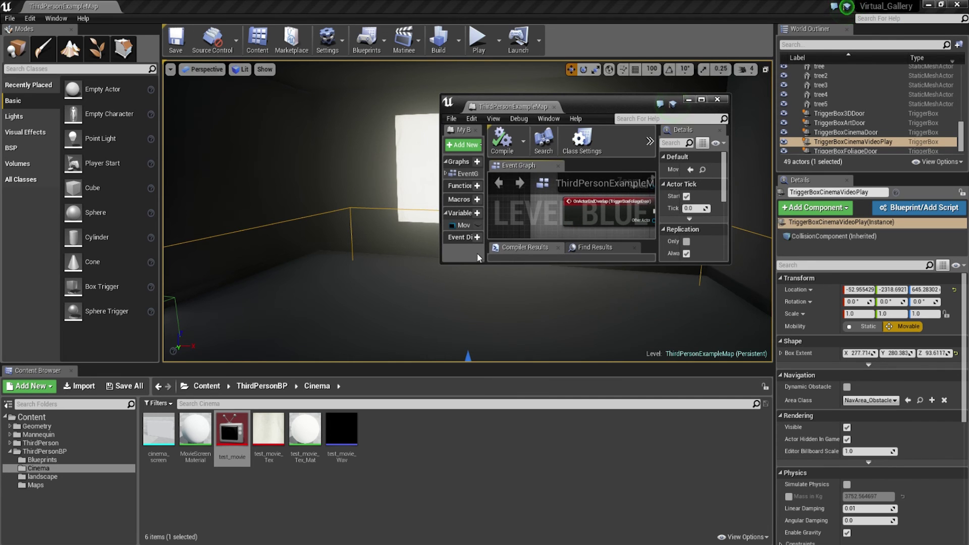
left_click_drag(441, 260, 343, 407)
Step: Add the test_movie_Wav sound to the Event Graph as an Add Audio Component node beside the Play and Pause nodes
scroll(509, 273, "down", 4)
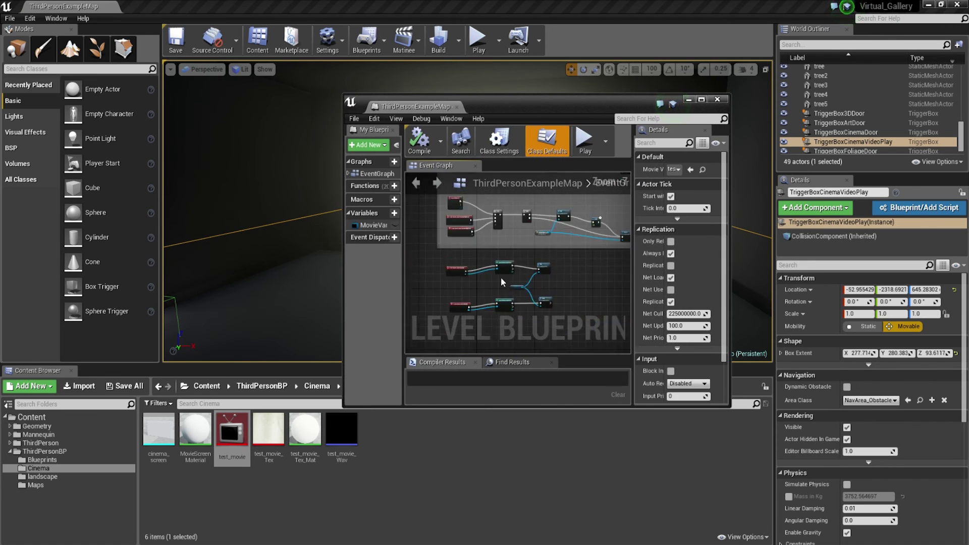
scroll(509, 273, "up", 7)
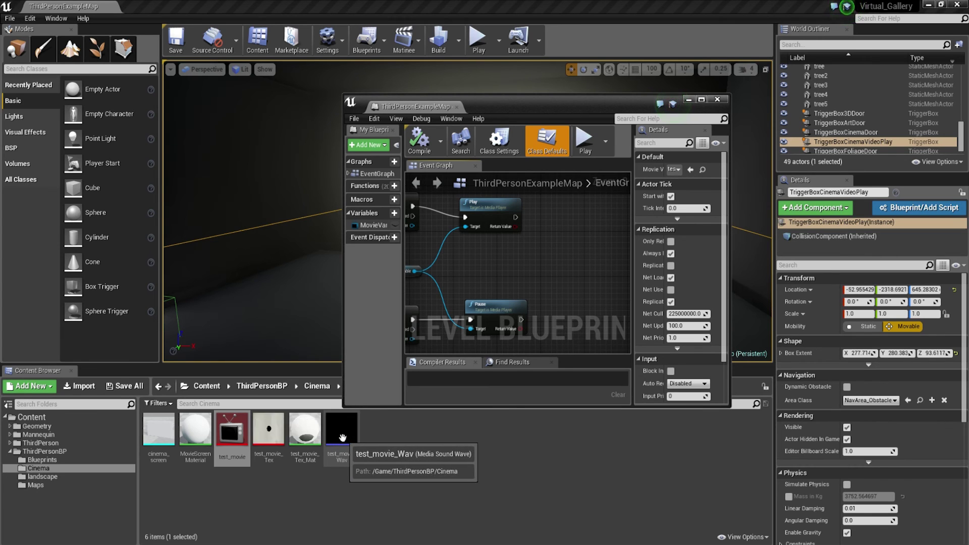
left_click(341, 440)
left_click_drag(543, 252, 537, 246)
scroll(507, 247, "up", 2)
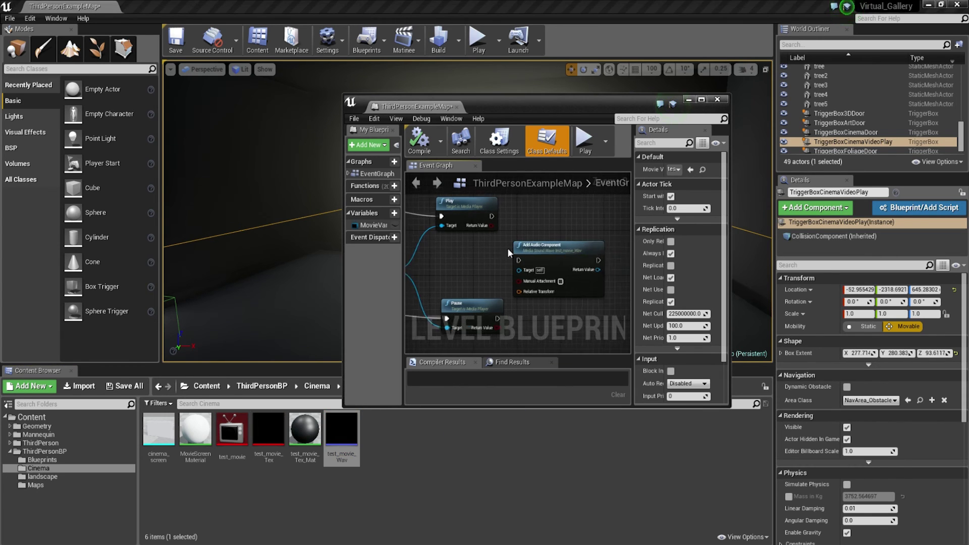
Step: Maximize the Level Blueprint and connect the execution outputs of the Play and Pause nodes to the Add Audio Component node
double_click(519, 103)
right_click_drag(401, 221, 593, 287)
scroll(580, 289, "up", 1)
left_click_drag(478, 192, 506, 168)
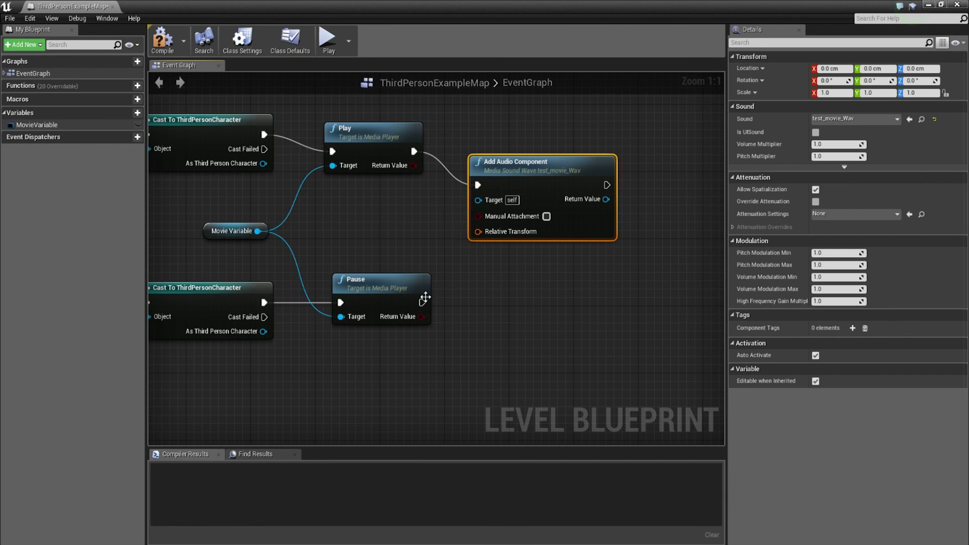
left_click(396, 220)
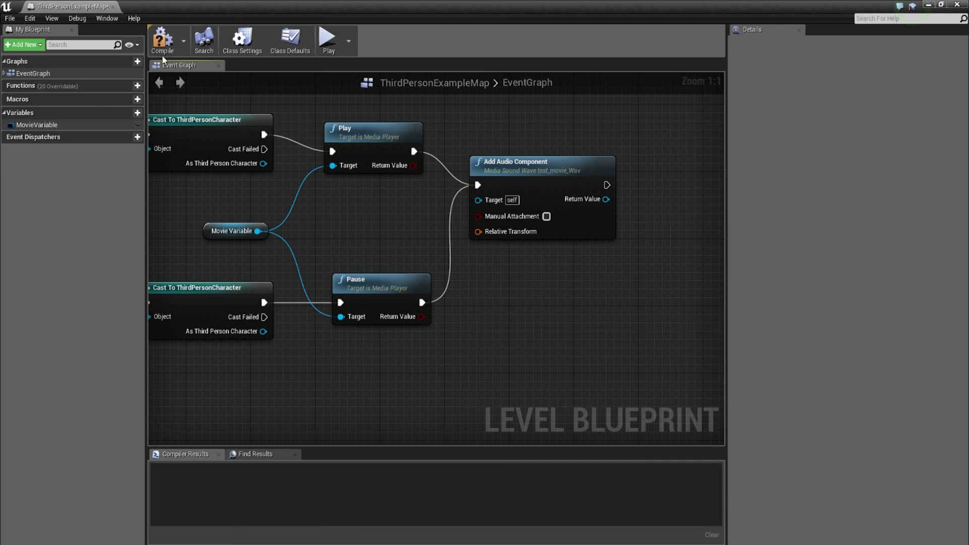
Step: Close the Level Blueprint and save the map
left_click(113, 6)
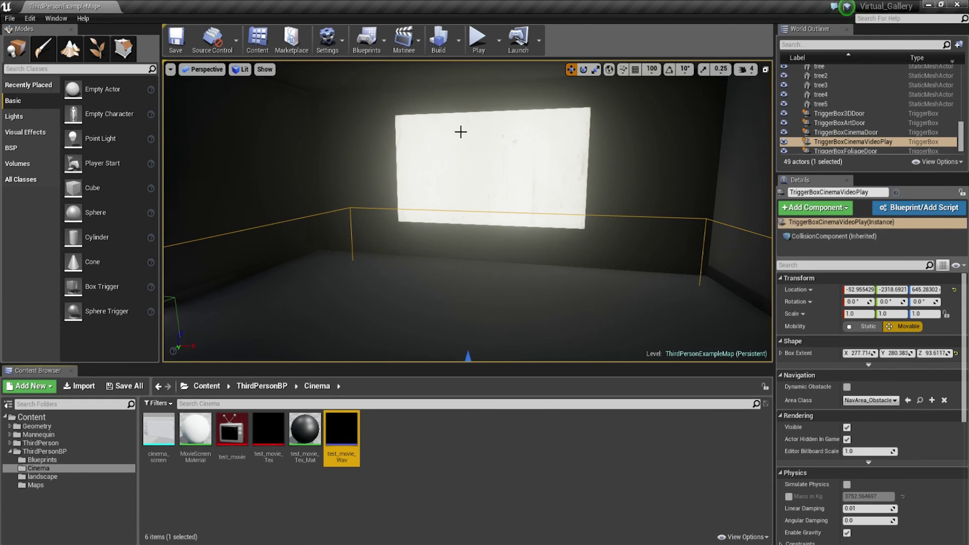
key("ctrl+s")
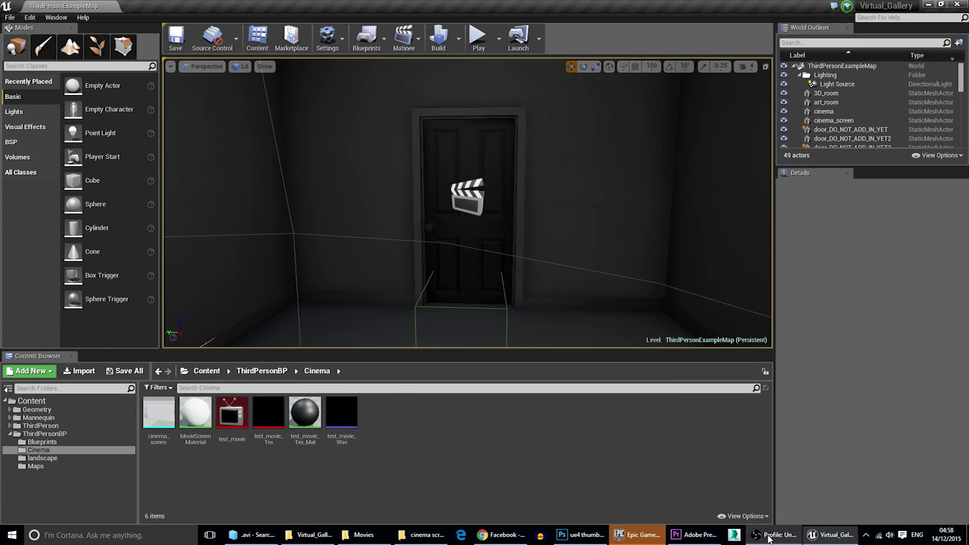
Step: Play the level, walk into the cinema to test the movie with its audio component, and stop the session
left_click(478, 37)
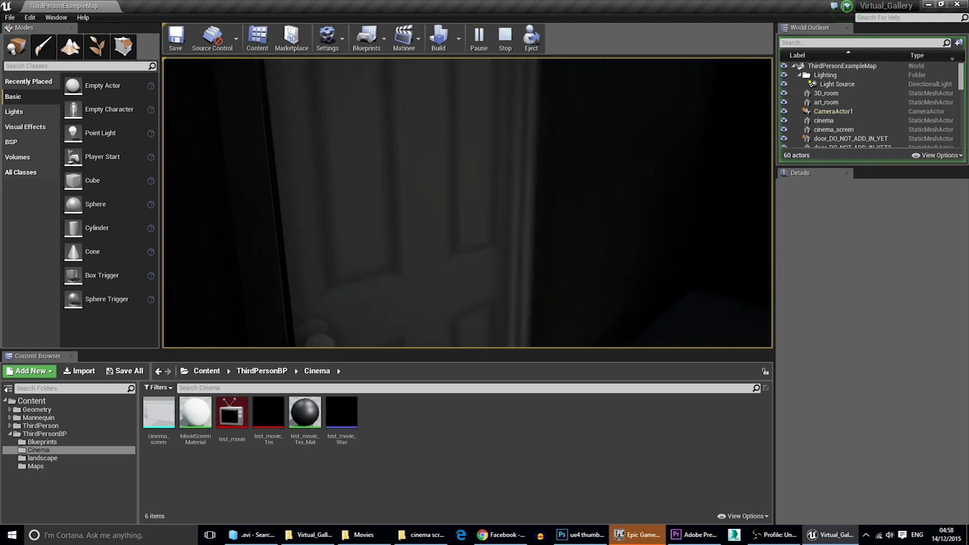
key("w")
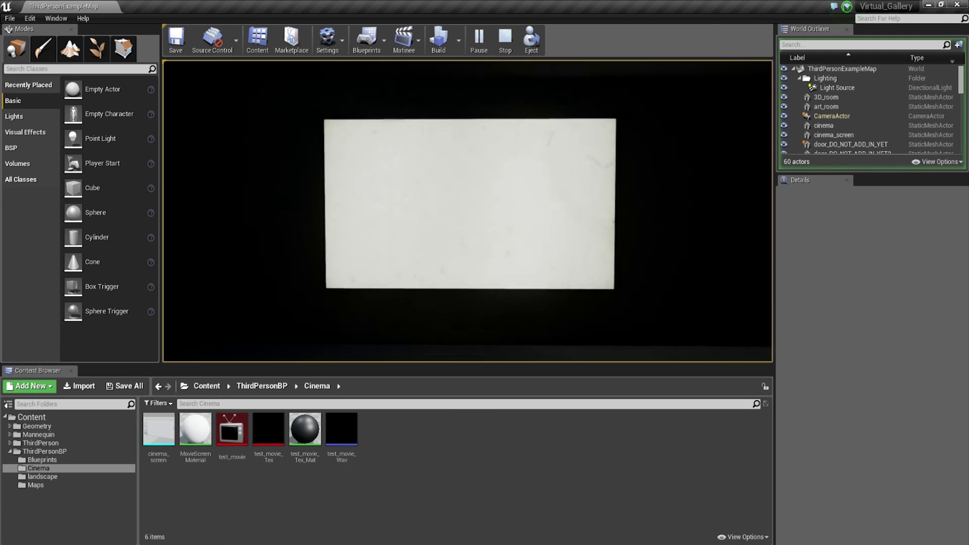
key("Escape")
scroll(427, 183, "down", 5)
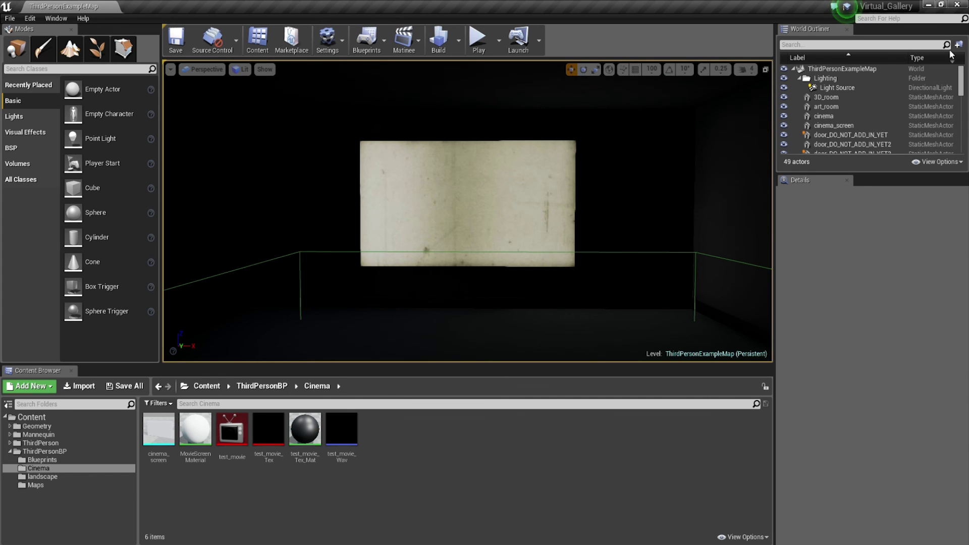
mouse_move(464, 229)
right_mouse_down()
mouse_move(433, 227)
mouse_move(585, 227)
mouse_move(454, 227)
mouse_move(471, 240)
mouse_move(462, 239)
right_mouse_up()
key("s")
key("w")
key("s")
key("w")
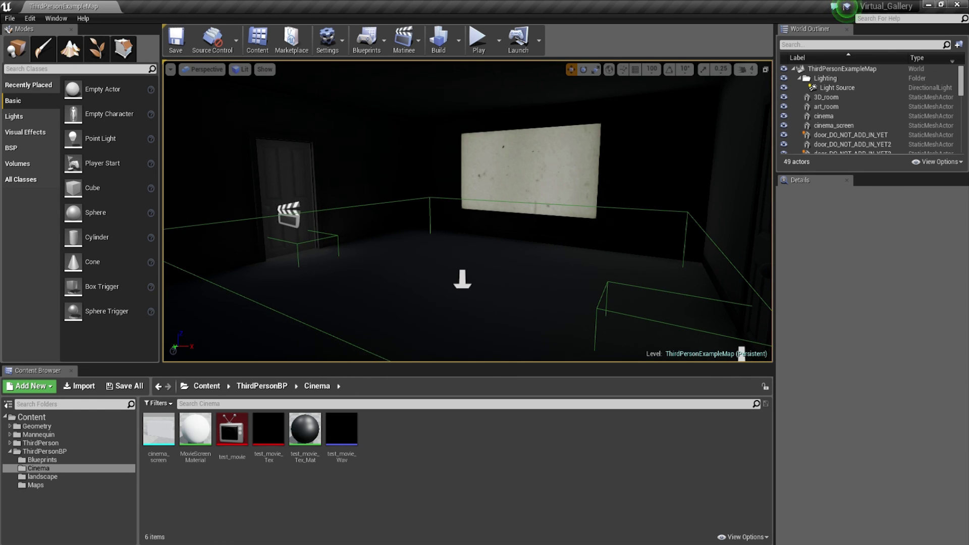
right_click_drag(462, 239, 460, 239)
key("e")
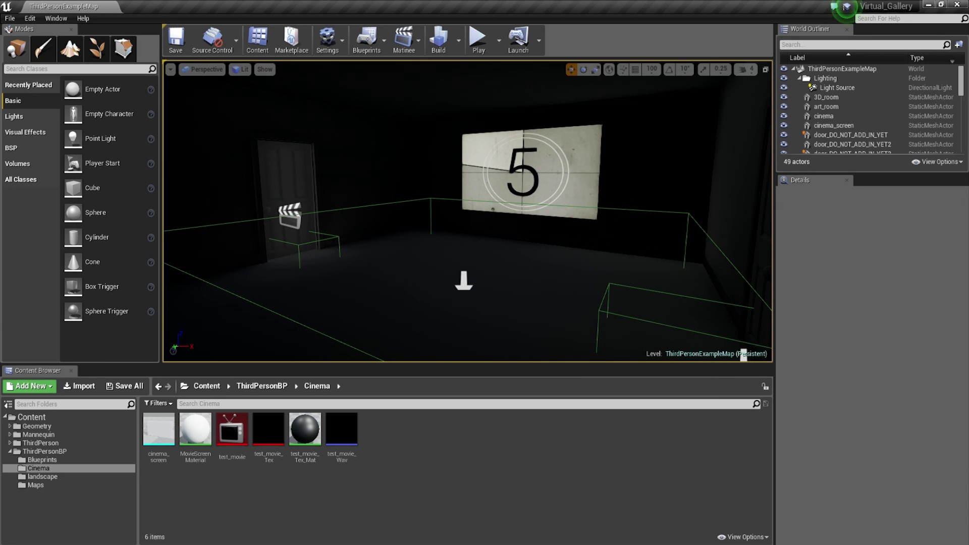